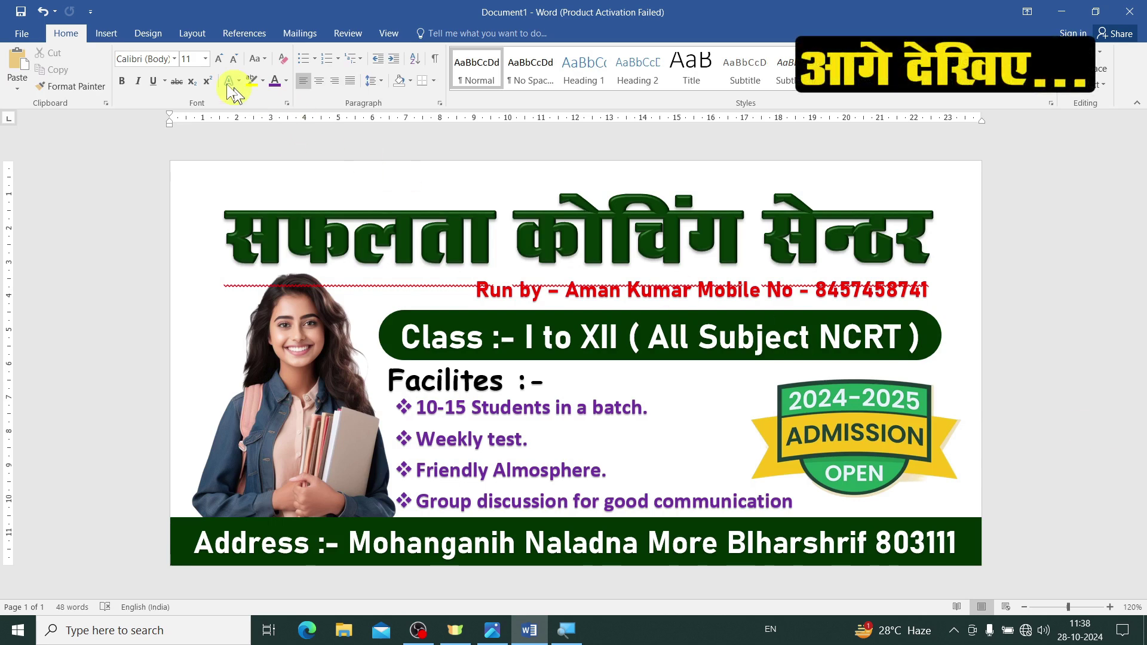
# - Open the Print preview of the finished admission poster and zoom in to inspect it
pyautogui.click(23, 35)
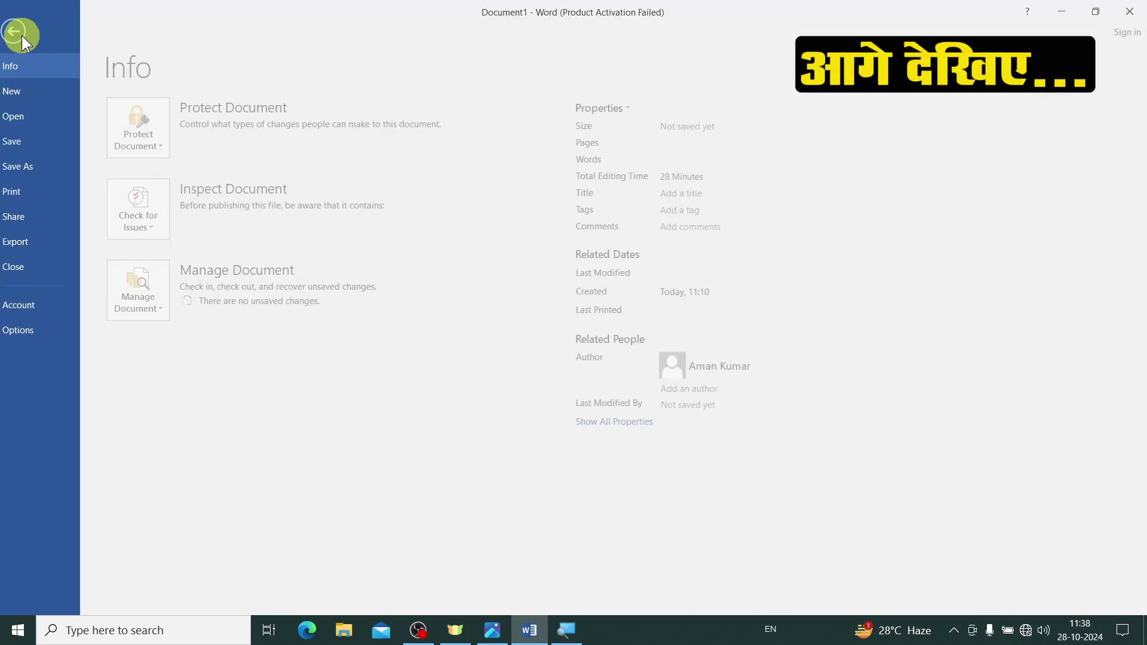
pyautogui.click(36, 195)
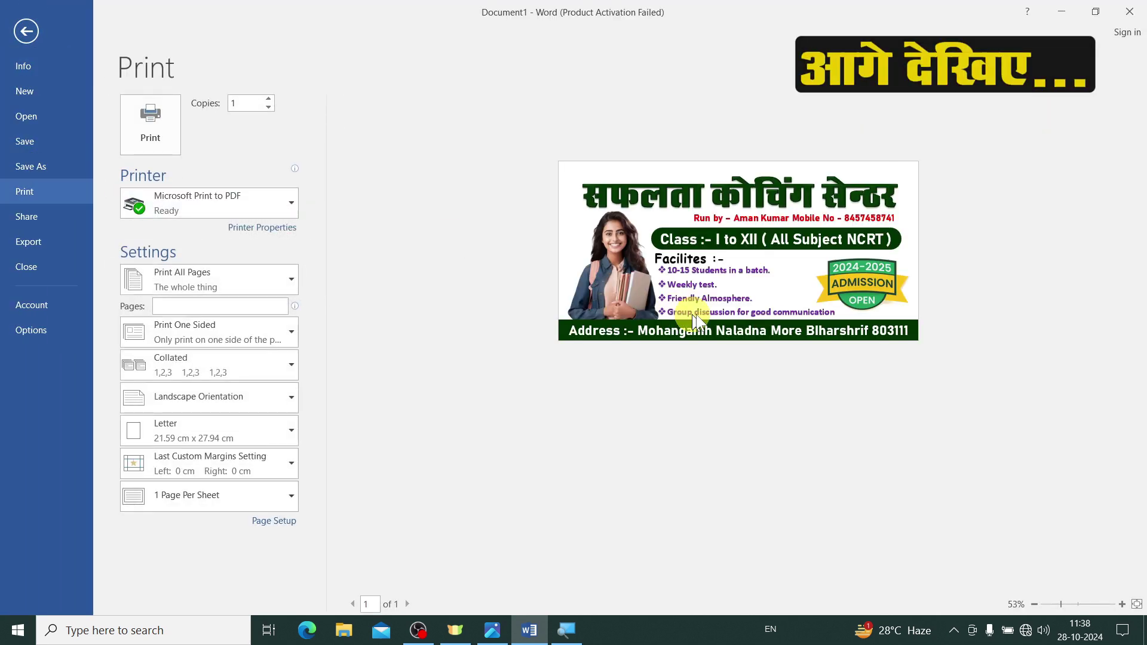
pyautogui.scroll(1, 805, 320)
pyautogui.scroll(2, 805, 320)
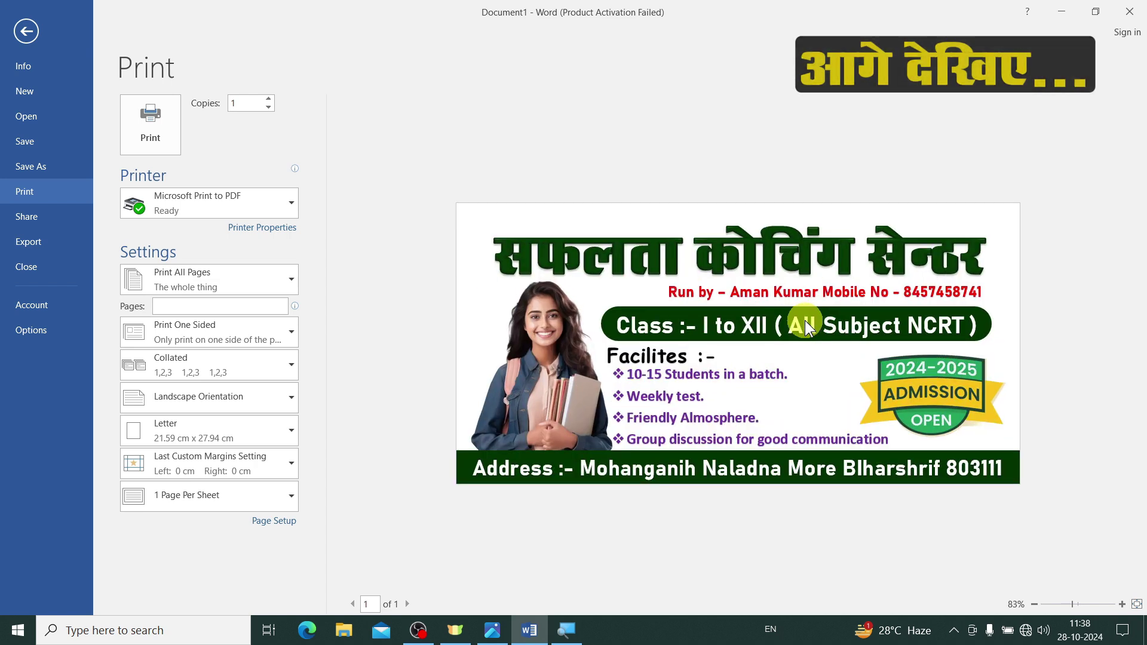
pyautogui.scroll(1, 805, 320)
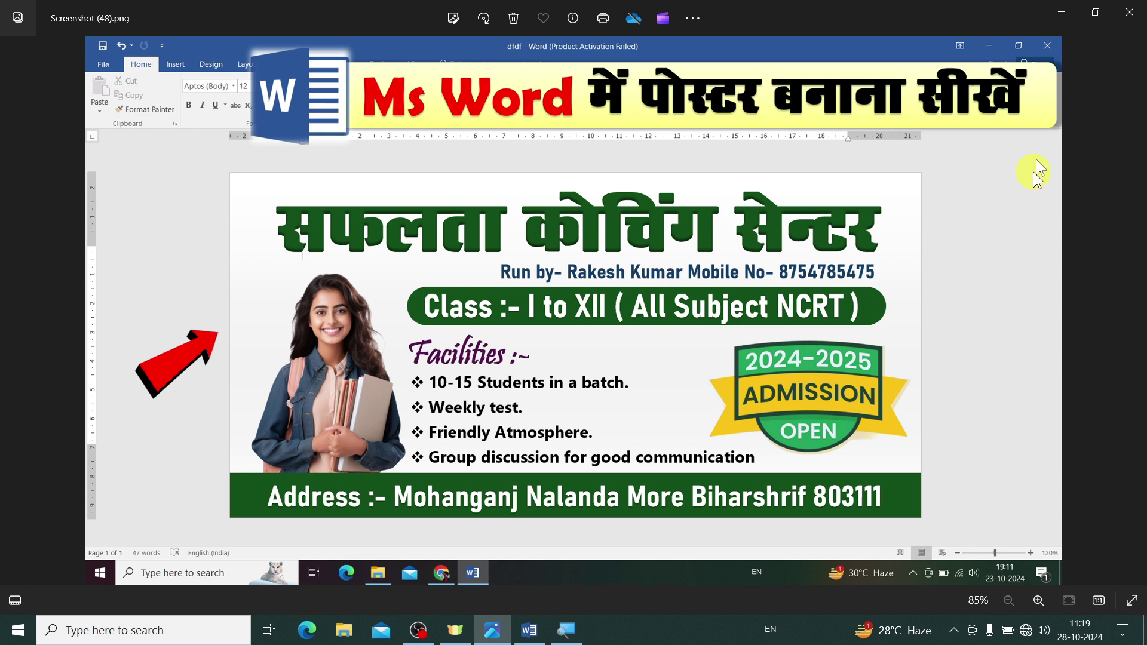
# - Minimize the reference screenshot viewer and the poster window to clear the screen
pyautogui.click(1058, 16)
pyautogui.click(962, 84)
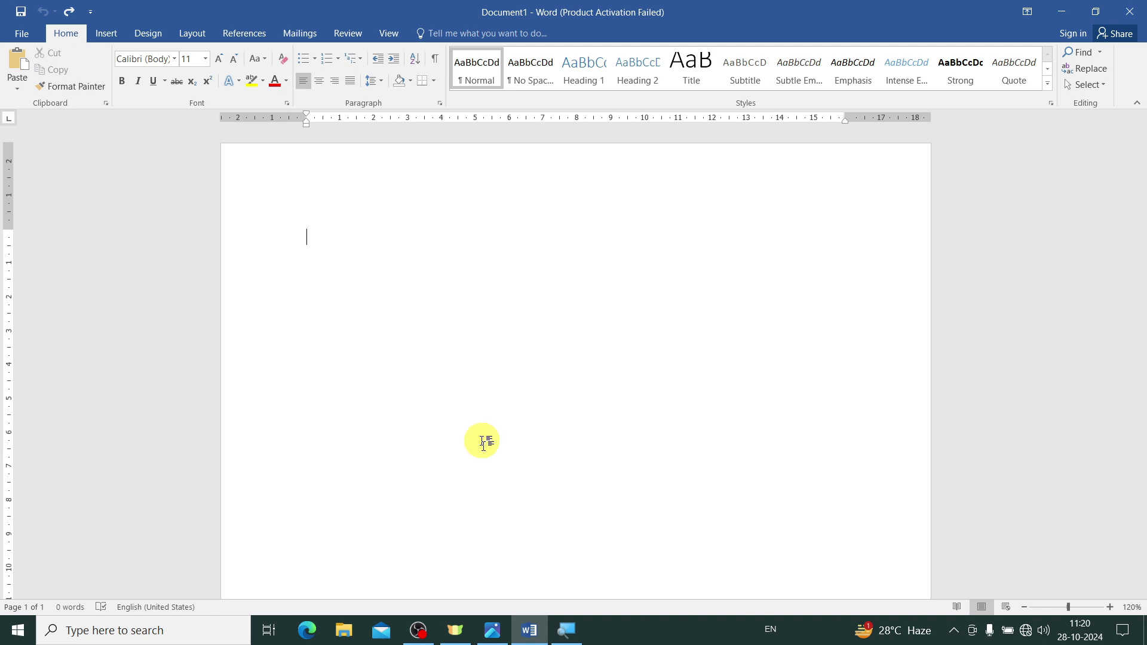
# - Enter a custom paper size of width 24 and height 12 under More Paper Sizes
pyautogui.click(193, 34)
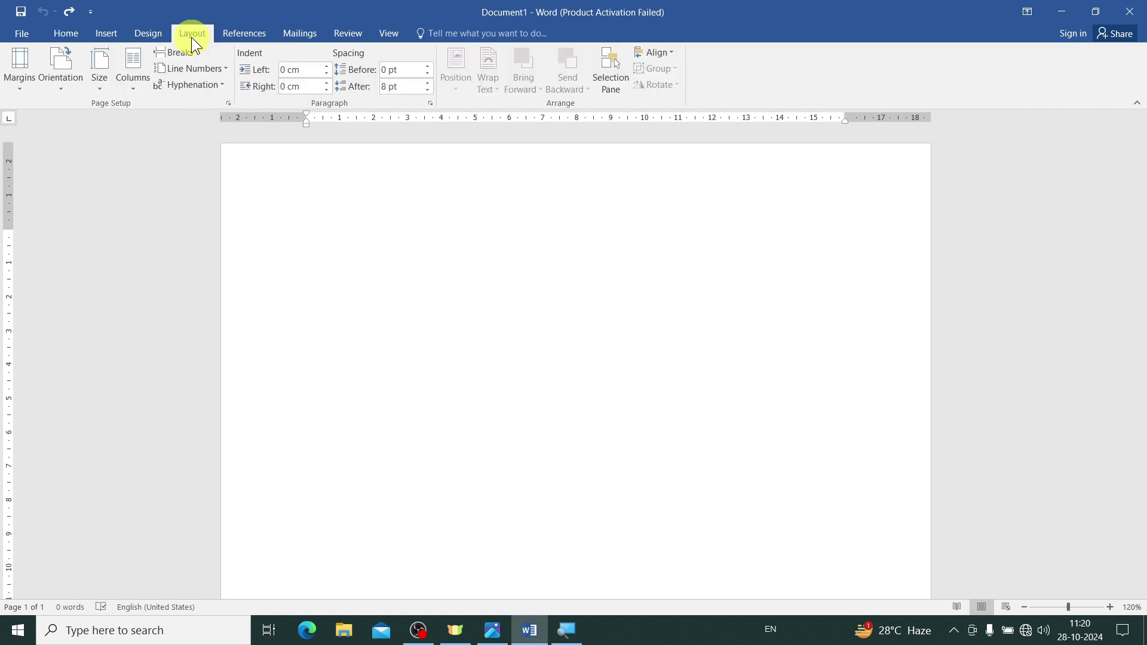
pyautogui.click(102, 76)
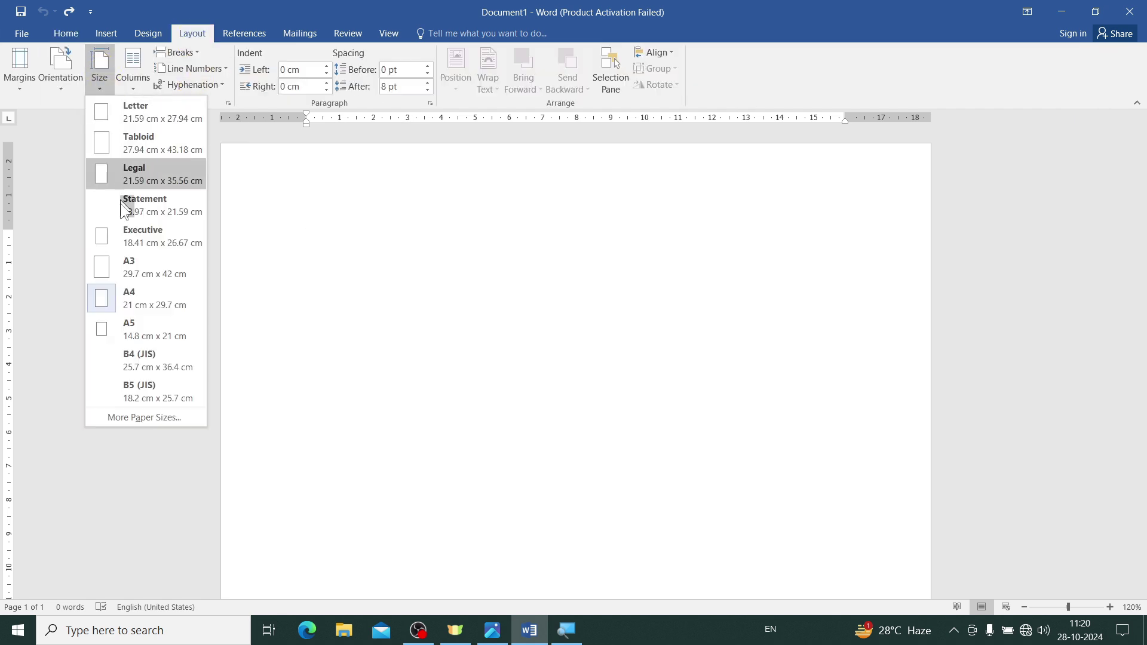
pyautogui.click(132, 419)
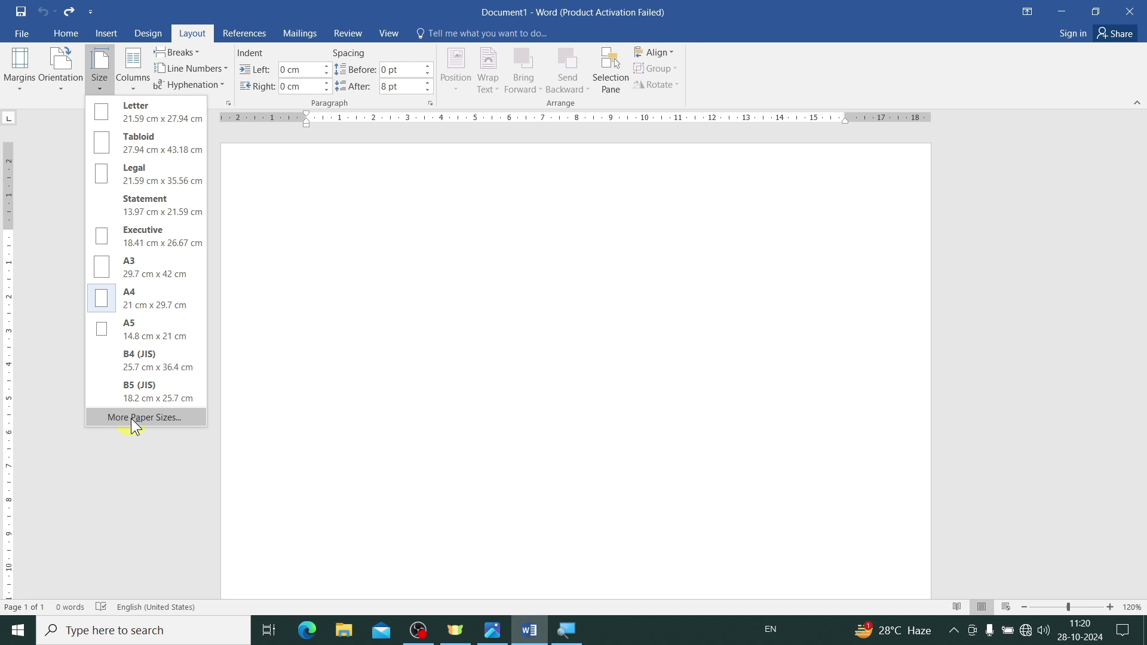
pyautogui.click(132, 418)
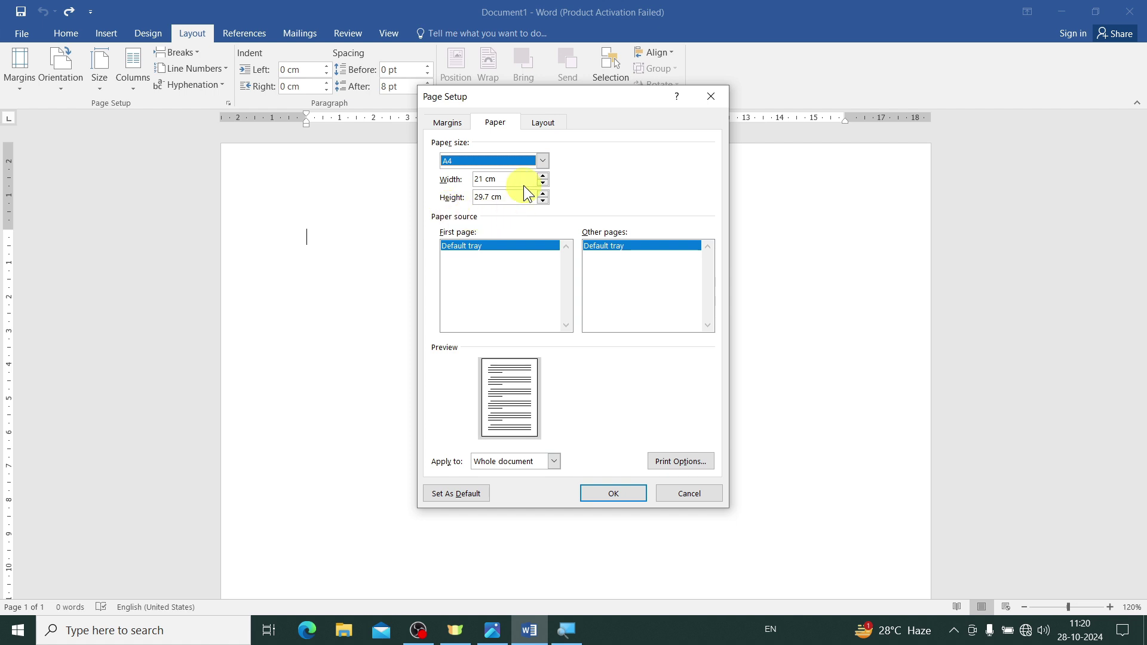
pyautogui.press('Tab')
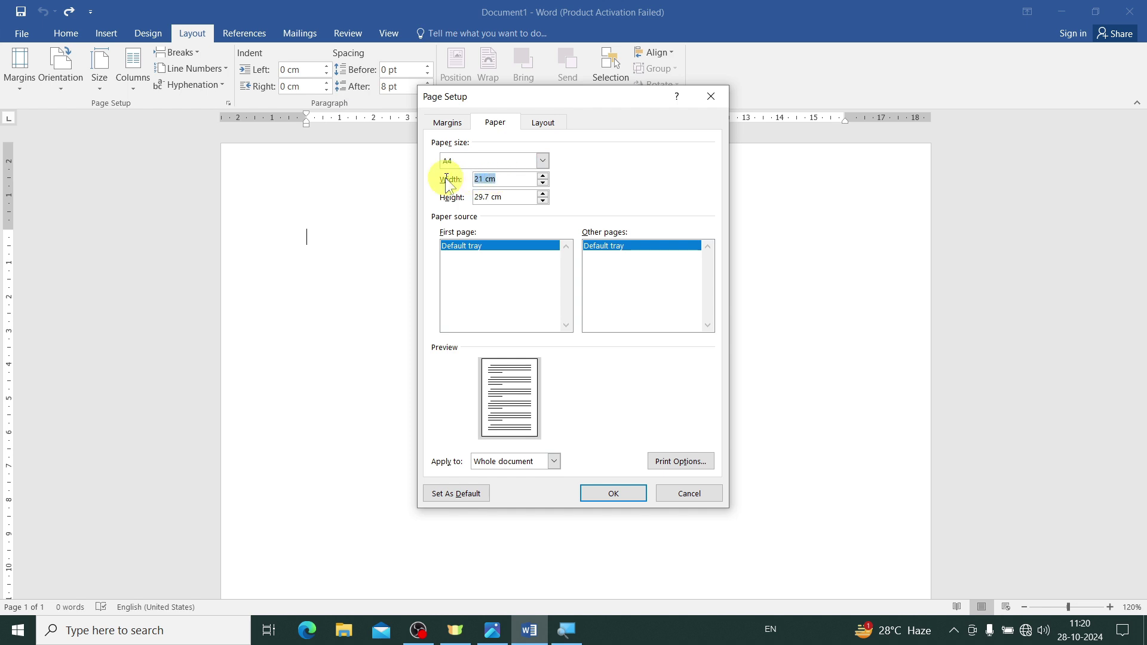
pyautogui.write('24')
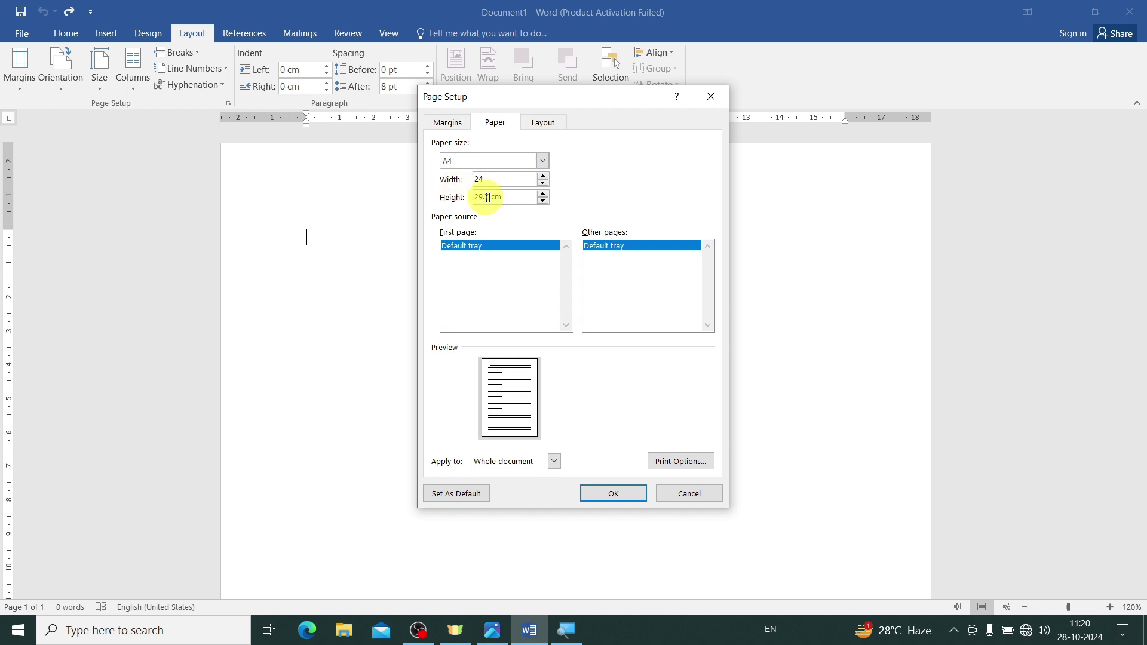
pyautogui.press('Tab')
pyautogui.write('1')
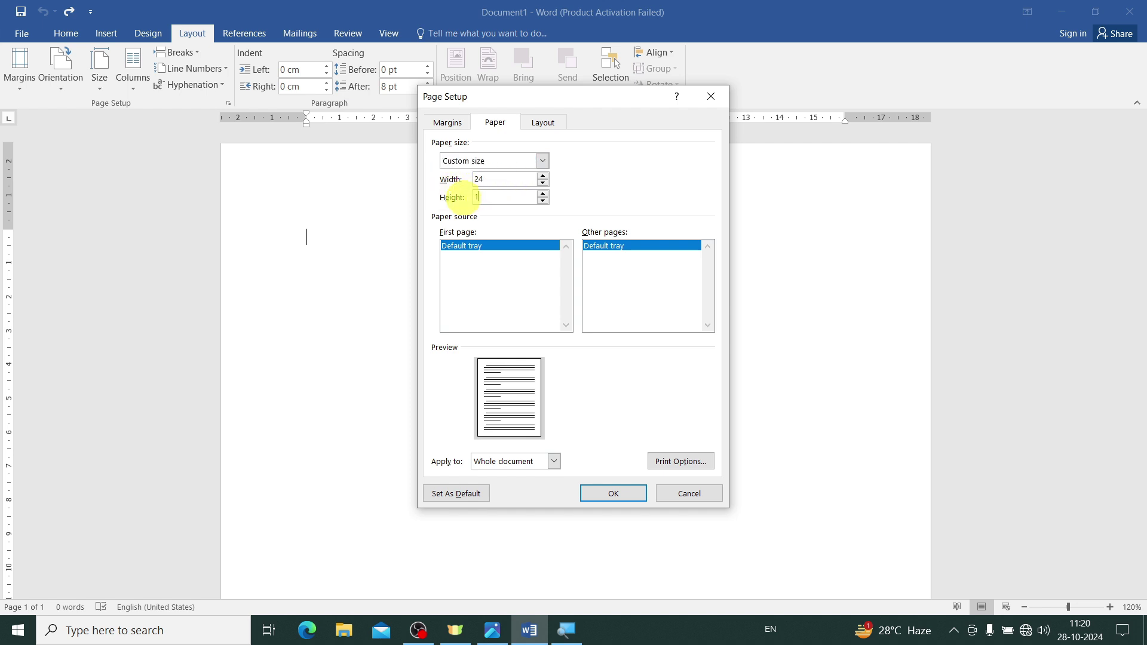
pyautogui.write('2')
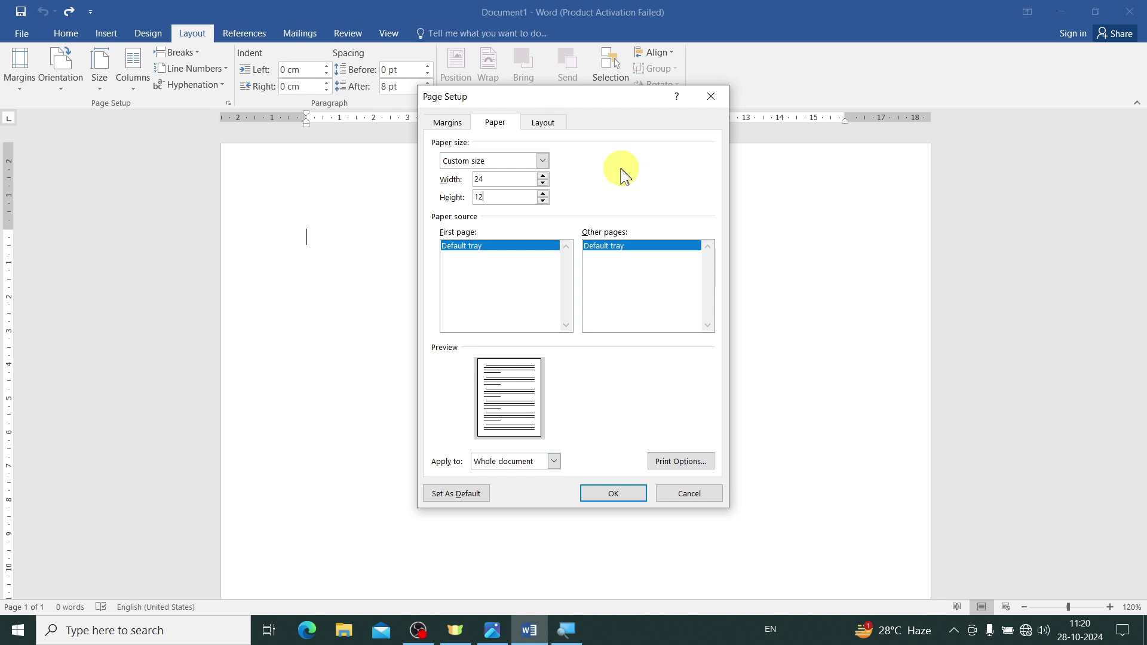
# - Apply the 24 × 12 page size and set top, bottom, left and right margins to 0
pyautogui.click(602, 499)
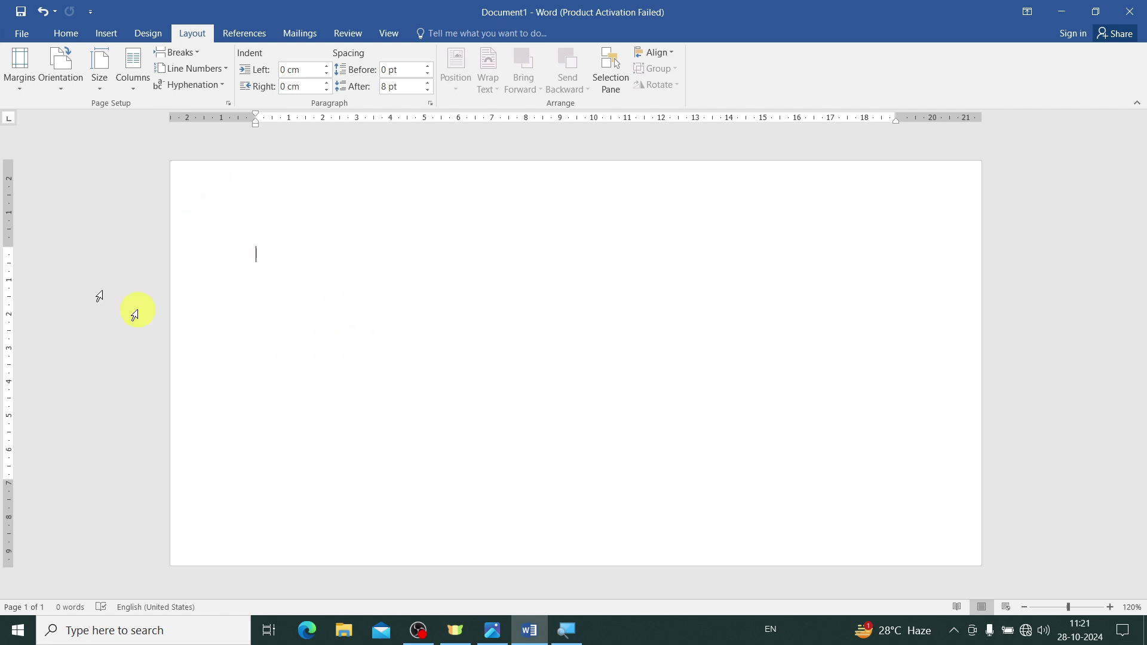
pyautogui.click(18, 67)
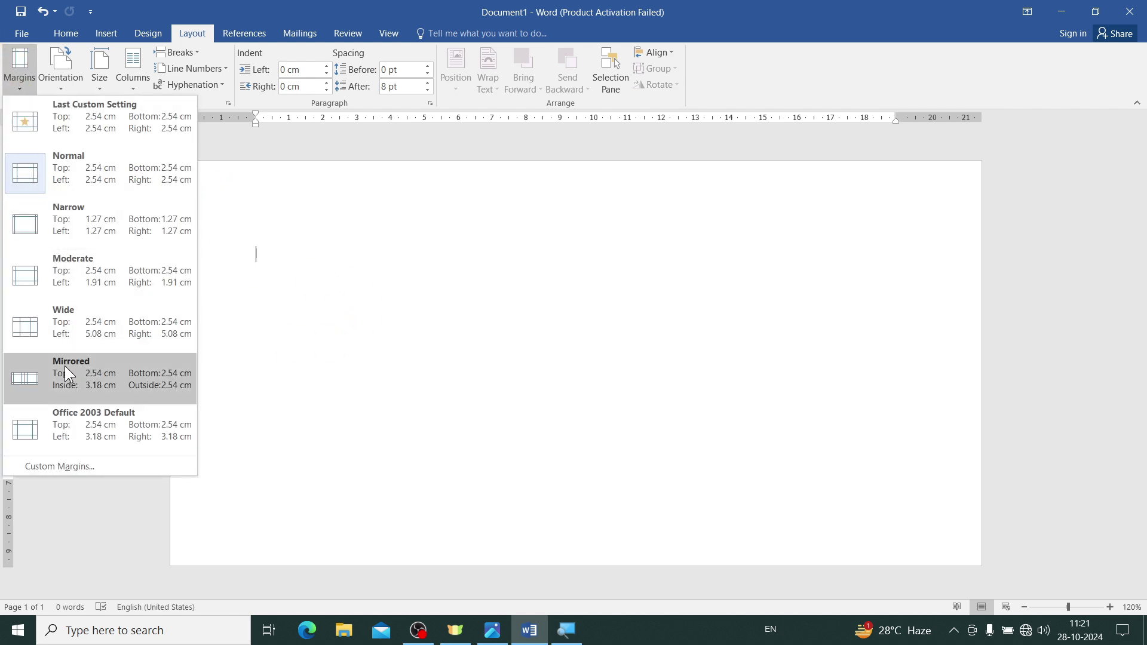
pyautogui.click(76, 468)
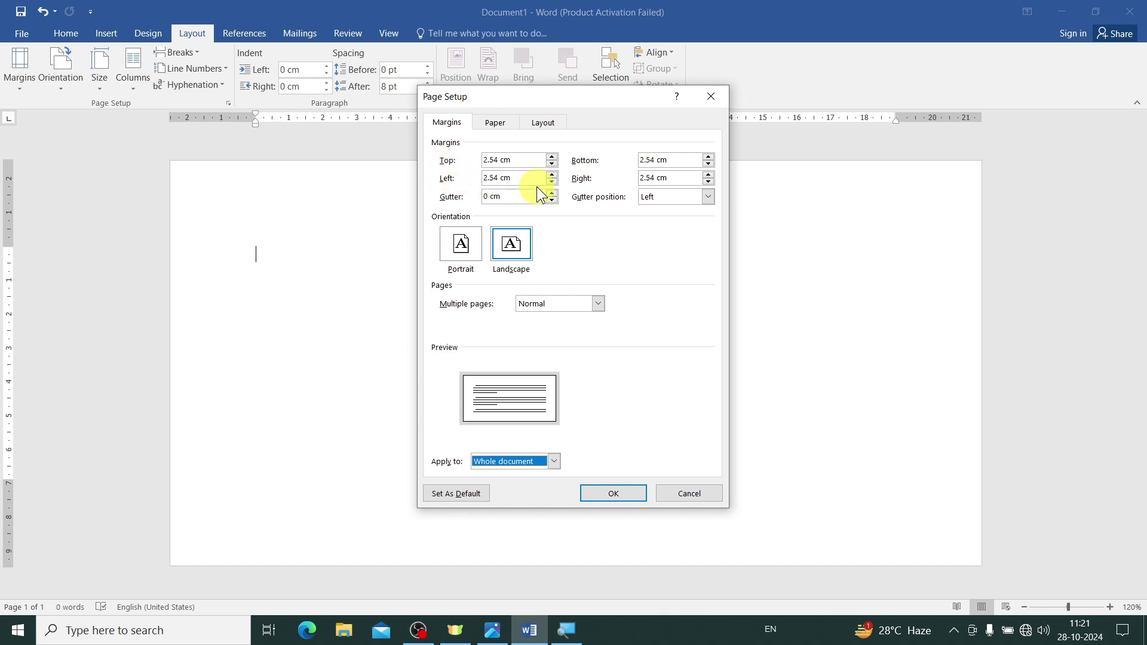
pyautogui.click(514, 160)
pyautogui.moveTo(514, 160); pyautogui.dragTo(433, 168)
pyautogui.write('0')
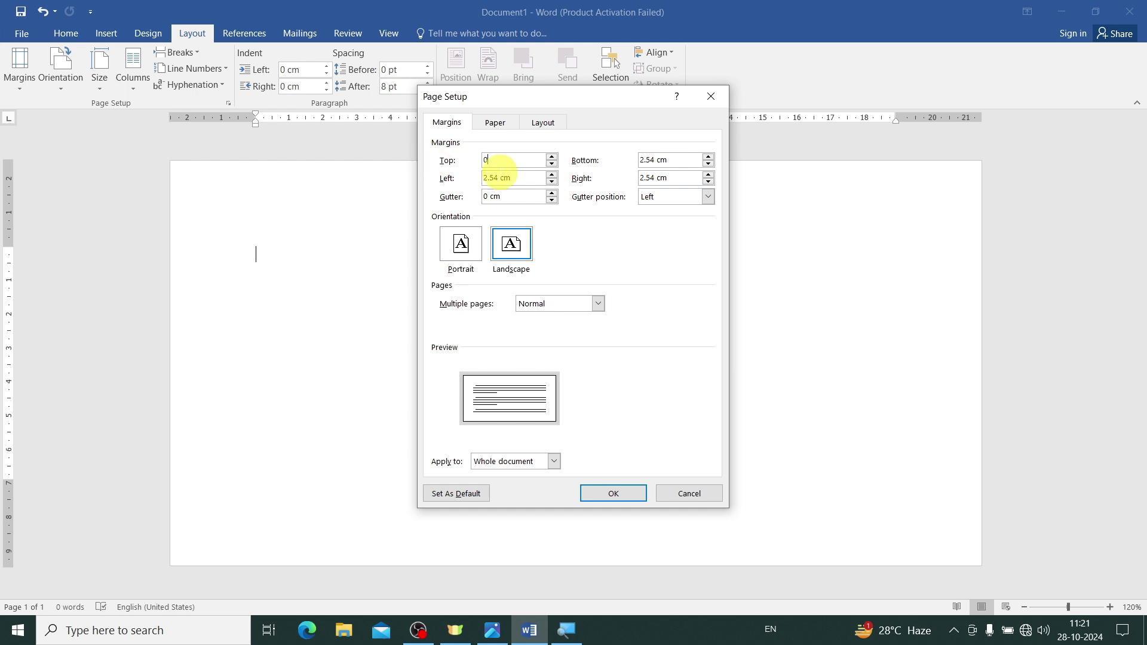
pyautogui.moveTo(661, 161); pyautogui.dragTo(599, 163)
pyautogui.write('0')
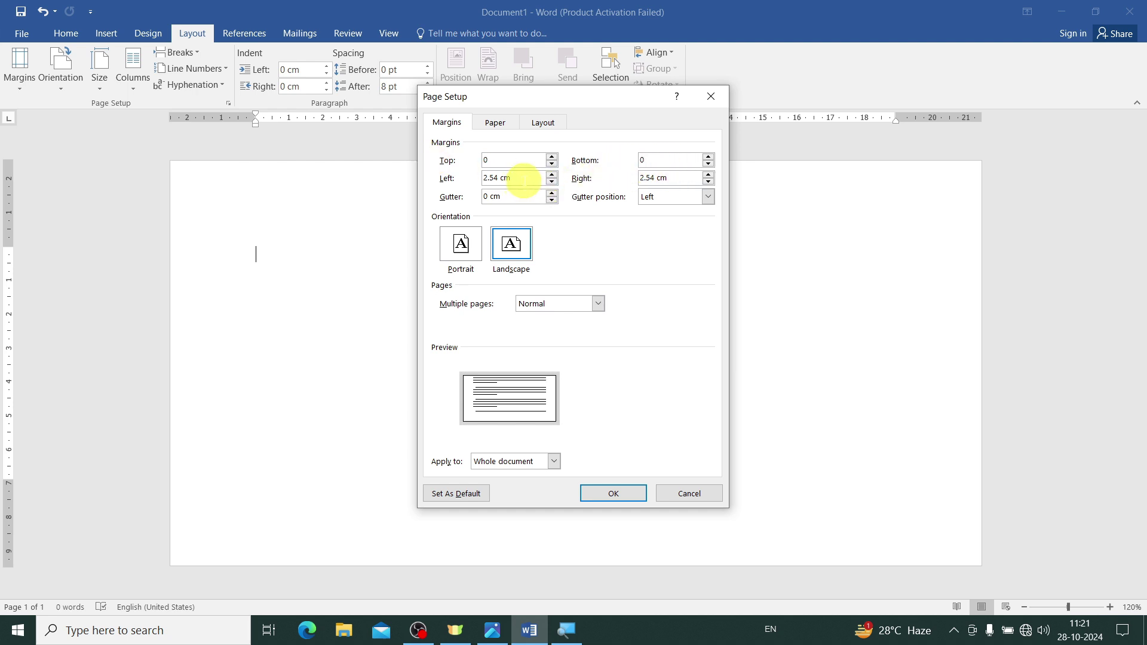
pyautogui.moveTo(522, 178); pyautogui.dragTo(461, 179)
pyautogui.write('0')
pyautogui.click(653, 178)
pyautogui.moveTo(671, 178); pyautogui.dragTo(585, 174)
pyautogui.write('0')
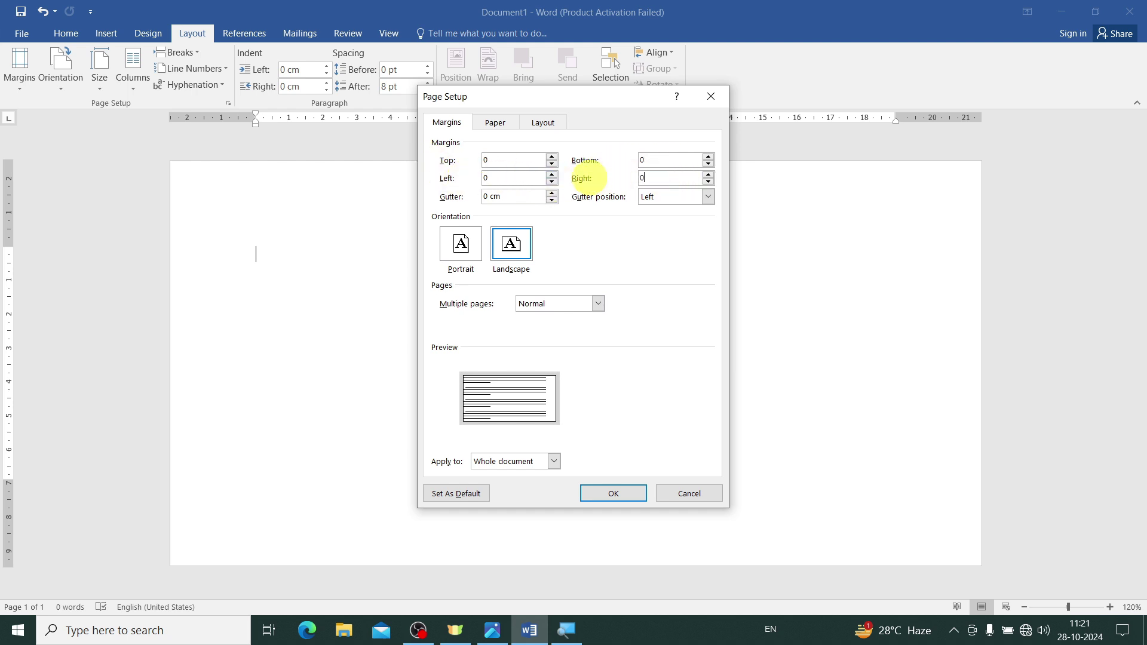
pyautogui.click(609, 496)
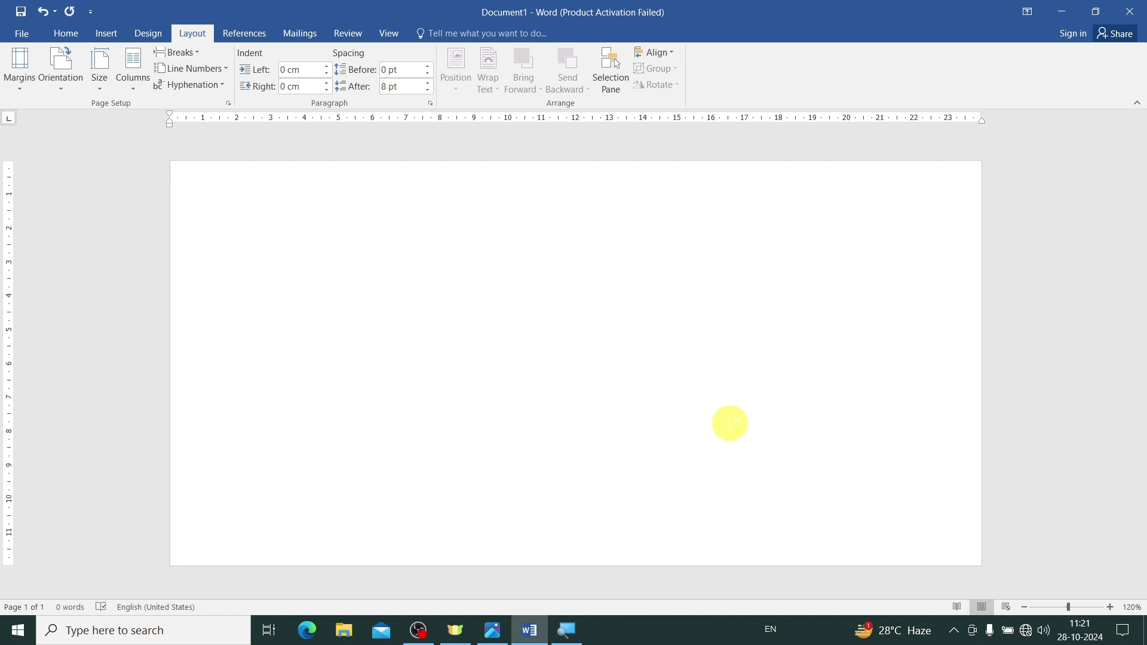
# - Insert an outlined-style WordArt text box onto the page
pyautogui.click(67, 34)
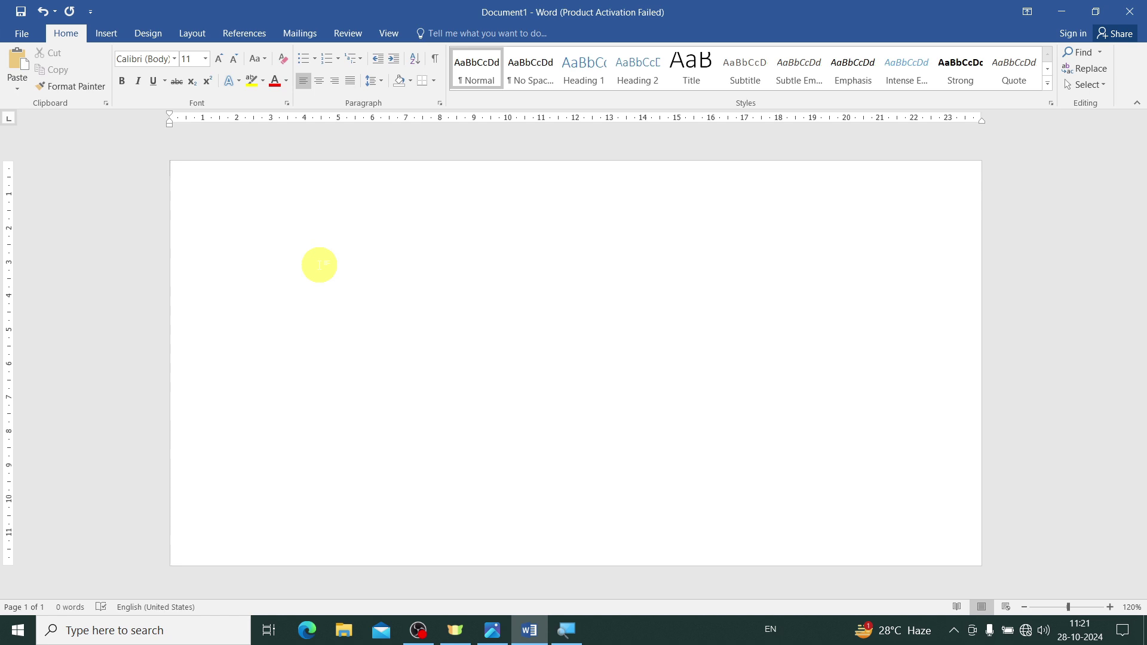
pyautogui.click(108, 36)
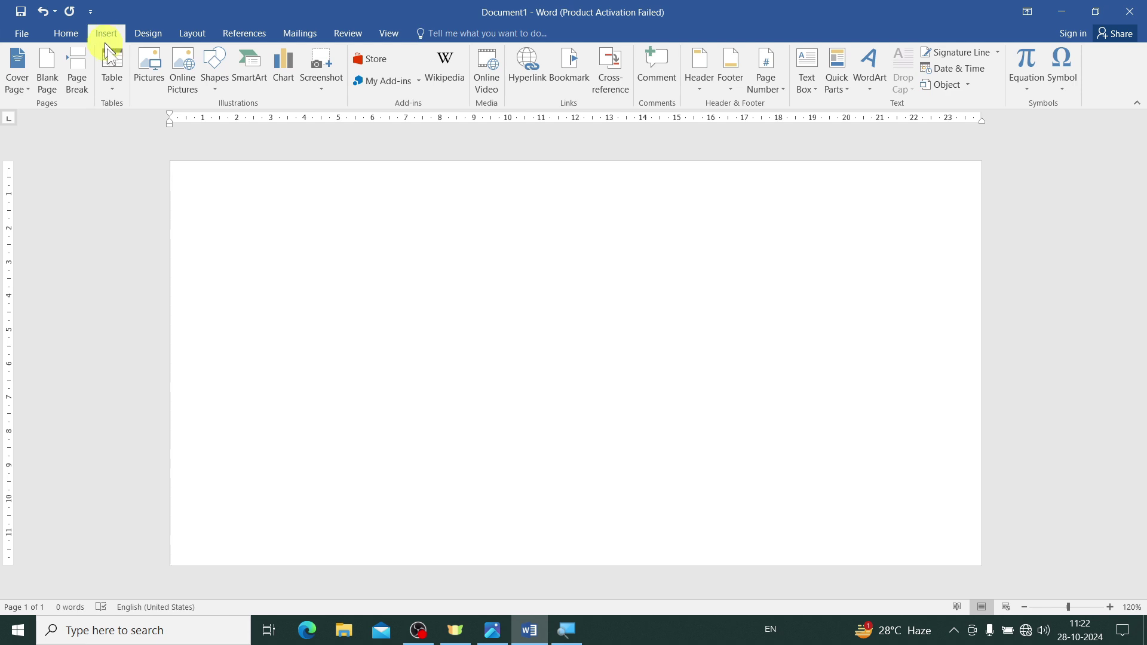
pyautogui.click(871, 72)
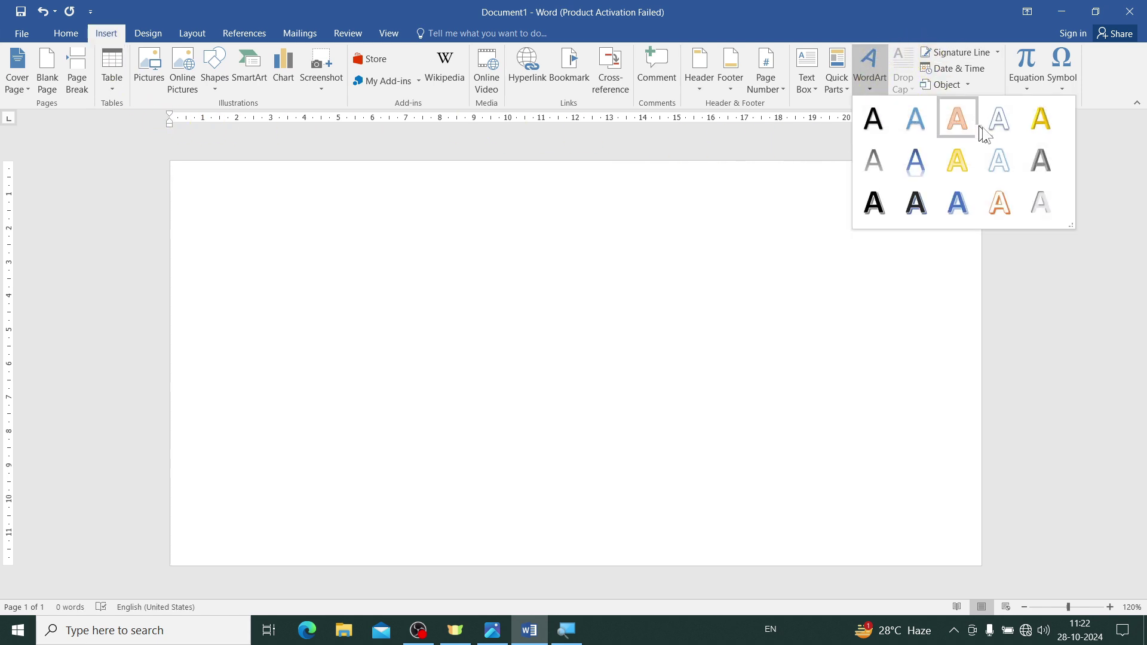
pyautogui.click(999, 119)
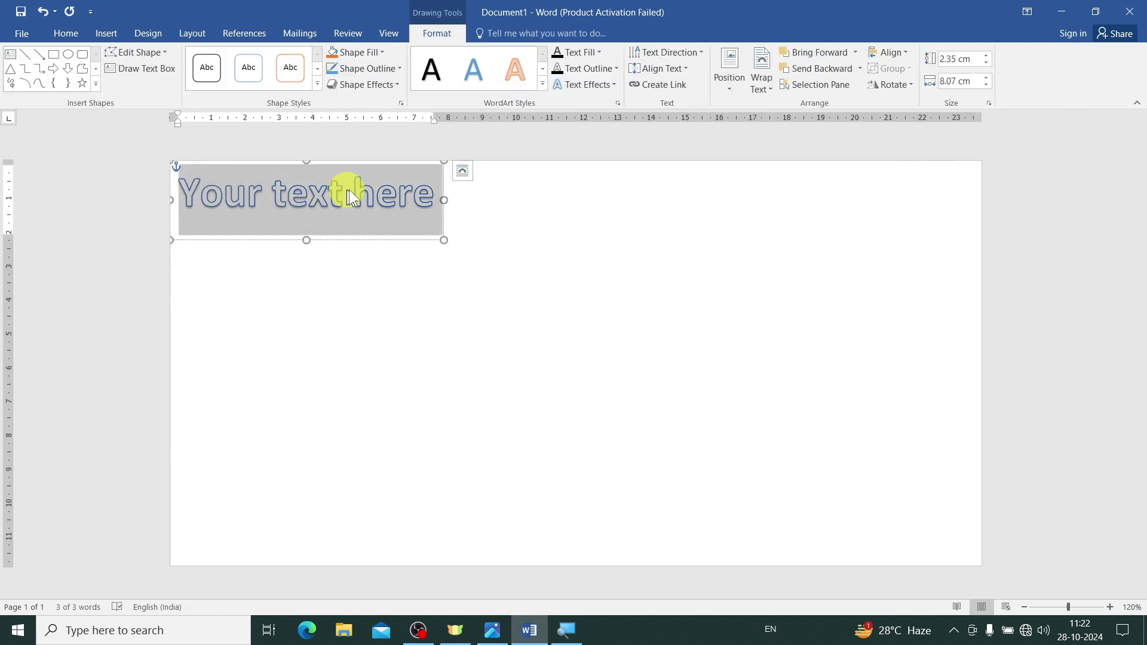
# - Set the WordArt font to RAJ 01 and enter the Hindi title सफलता कोचिंग सेन्टर
pyautogui.click(72, 37)
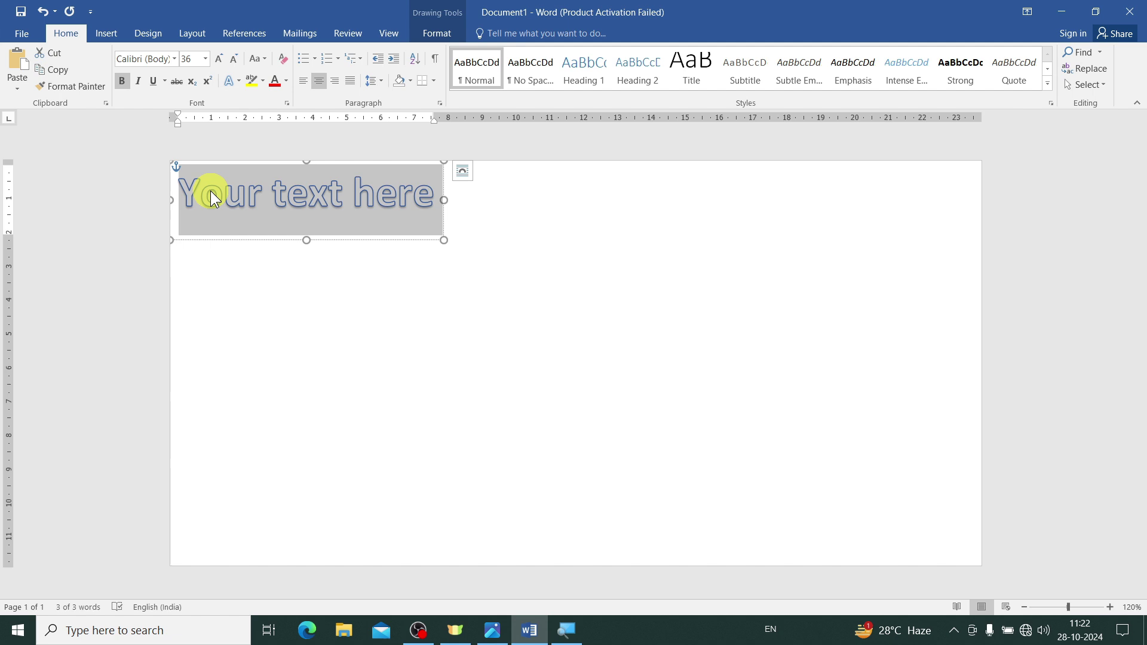
pyautogui.click(177, 63)
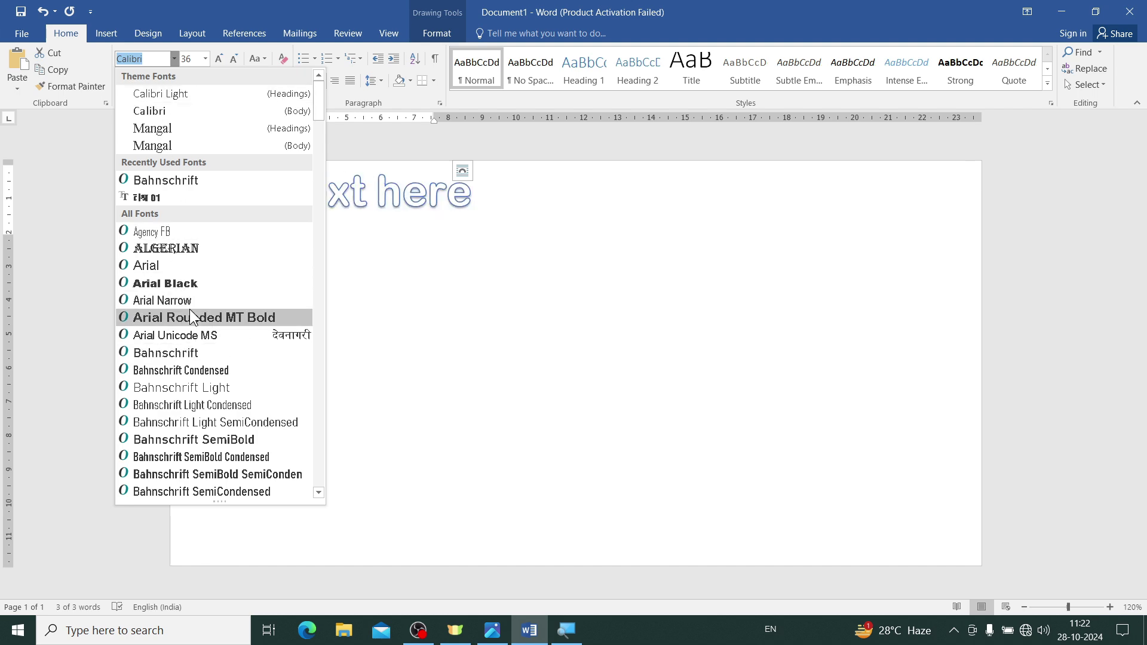
pyautogui.scroll(-7, 189, 309)
pyautogui.scroll(-5, 192, 311)
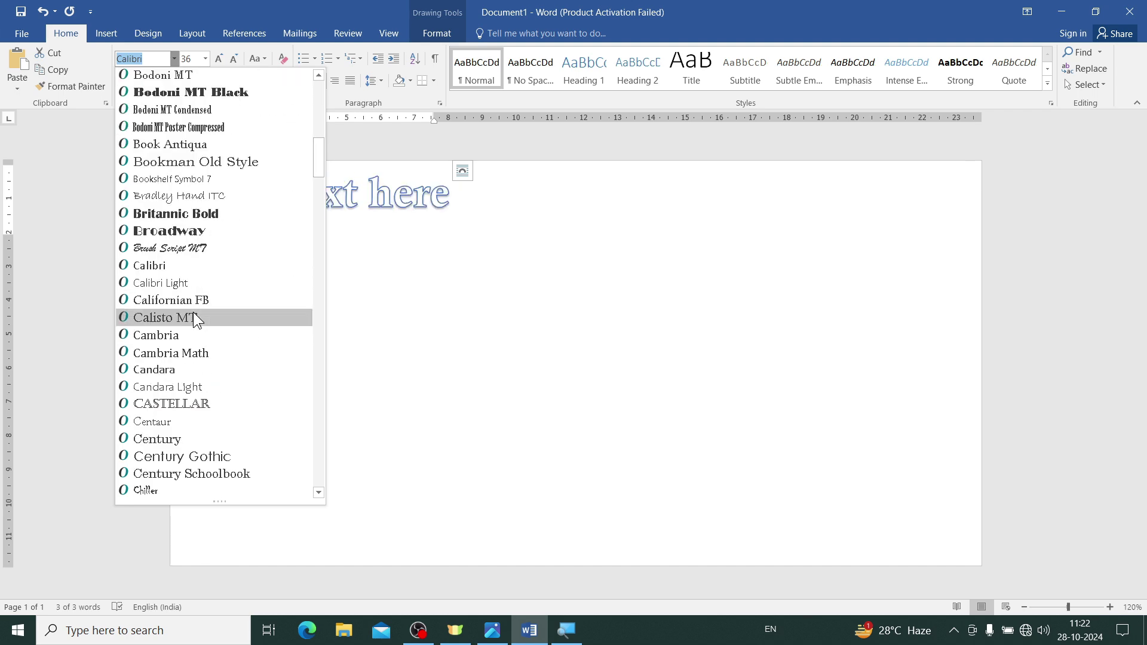
pyautogui.scroll(-2, 197, 321)
pyautogui.scroll(-5, 197, 321)
pyautogui.scroll(10, 197, 321)
pyautogui.scroll(8, 198, 321)
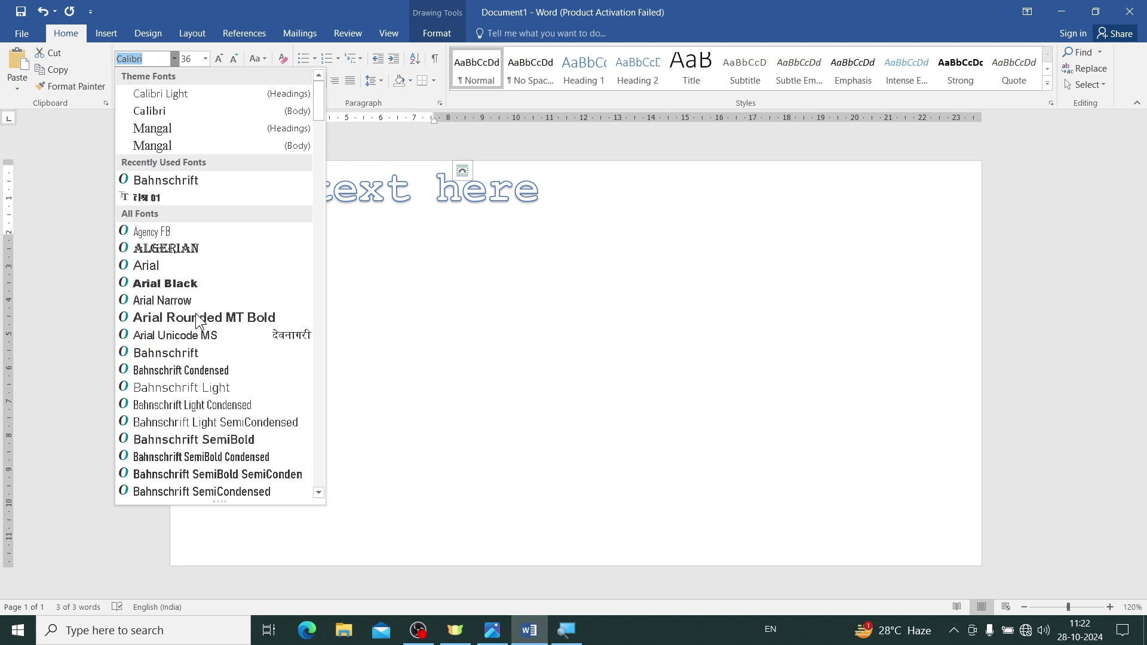
pyautogui.click(151, 199)
pyautogui.press('Right')
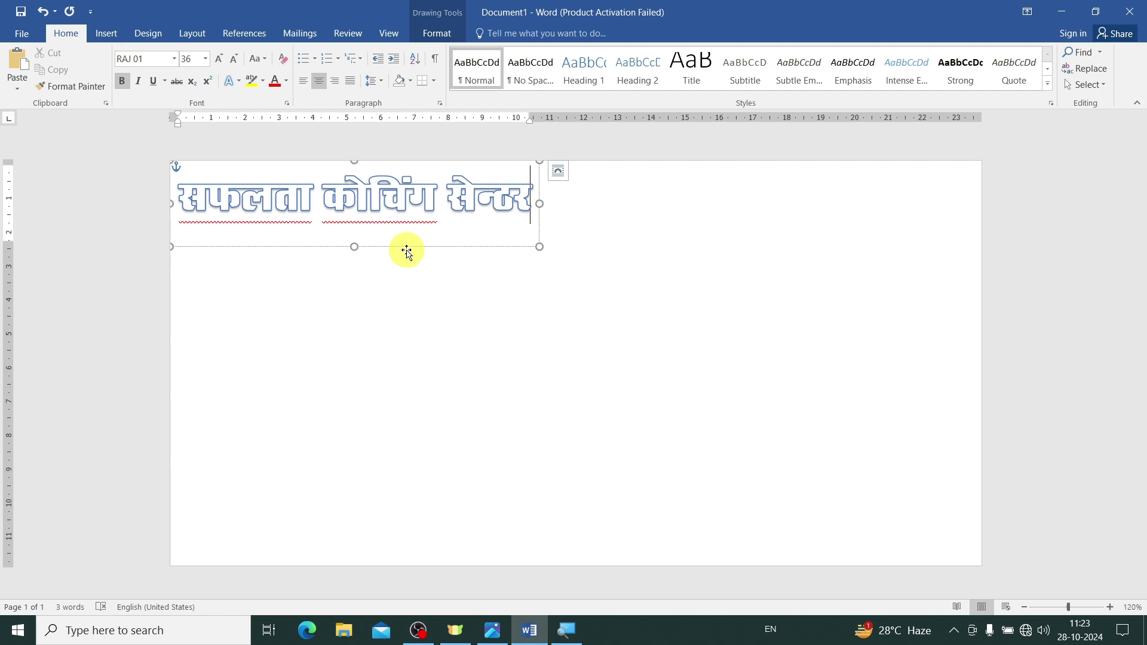
# - Enlarge the WordArt title to size 72 and centre it horizontally at the page top
pyautogui.moveTo(407, 249); pyautogui.dragTo(647, 285)
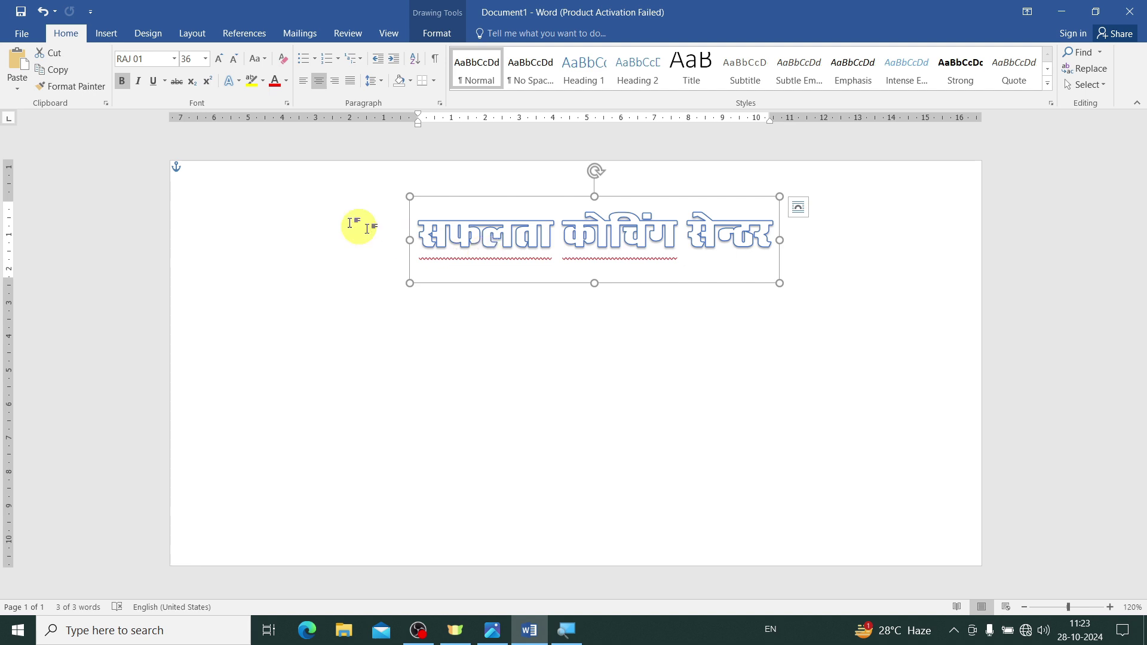
pyautogui.click(205, 59)
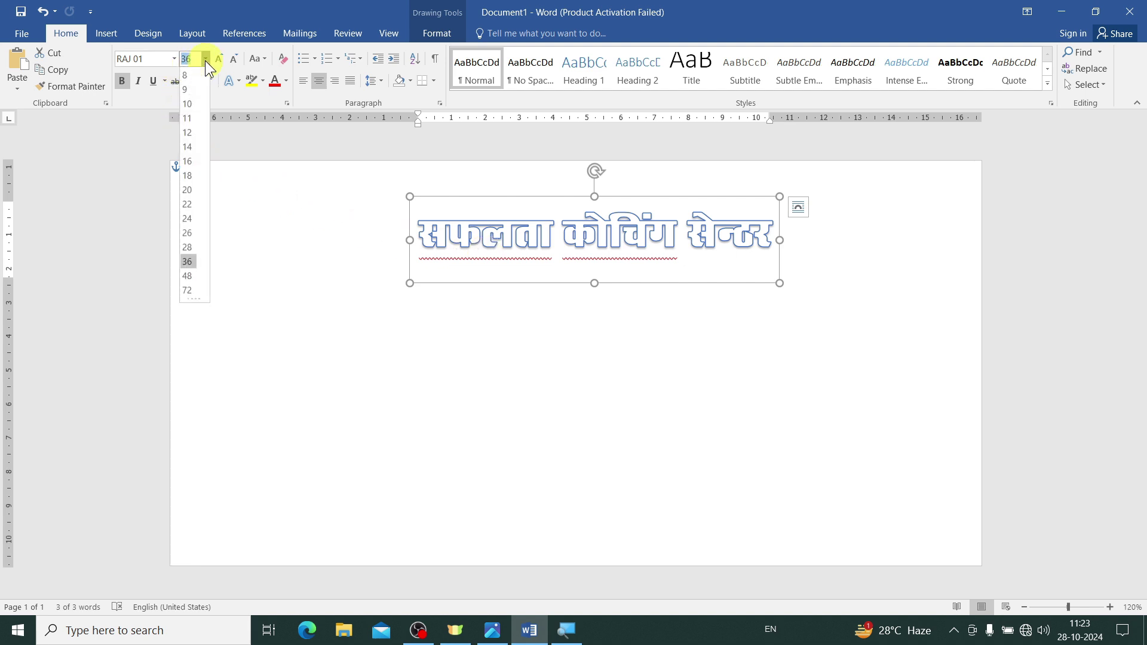
pyautogui.click(187, 291)
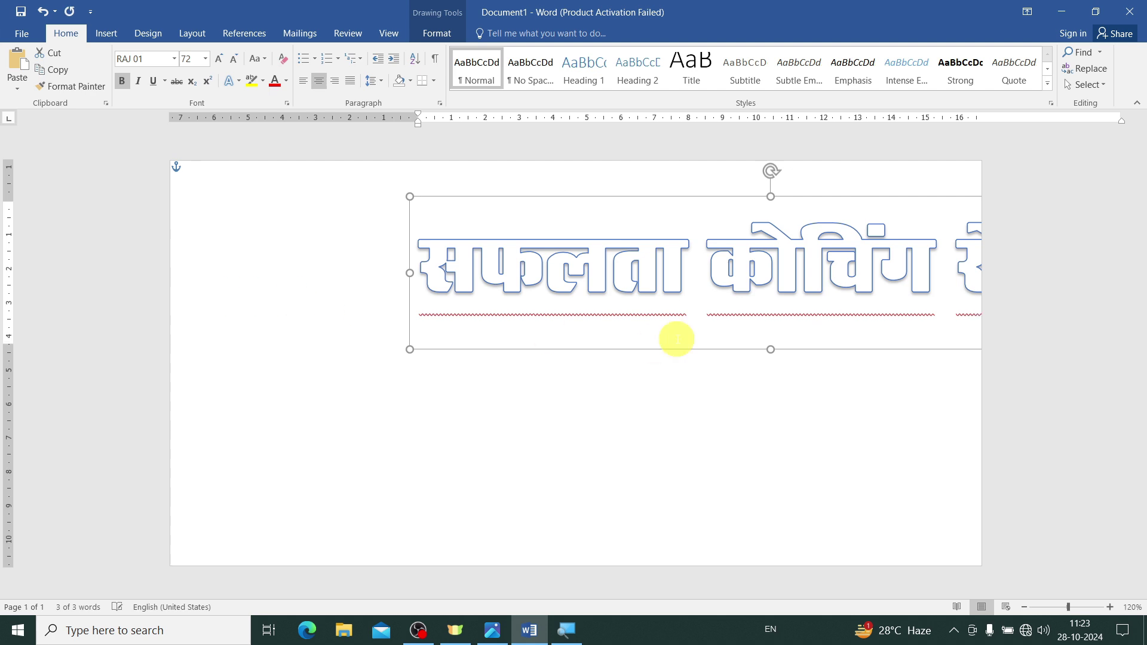
pyautogui.moveTo(688, 352)
pyautogui.mouseDown()
pyautogui.moveTo(474, 318)
pyautogui.moveTo(484, 321)
pyautogui.mouseUp()
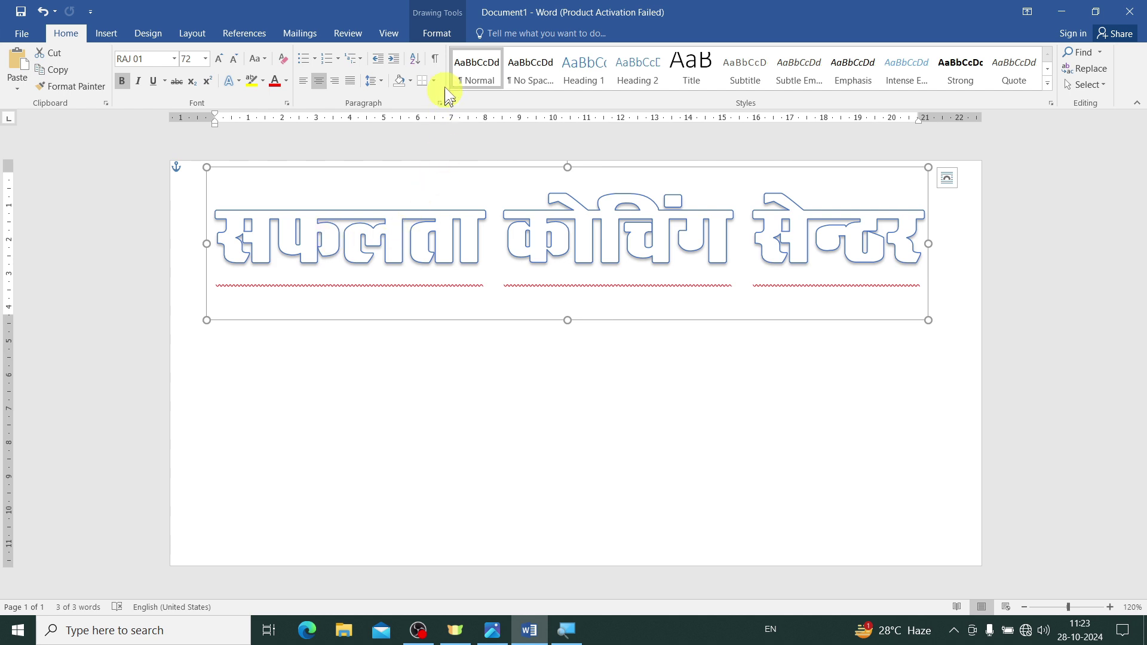
pyautogui.click(439, 34)
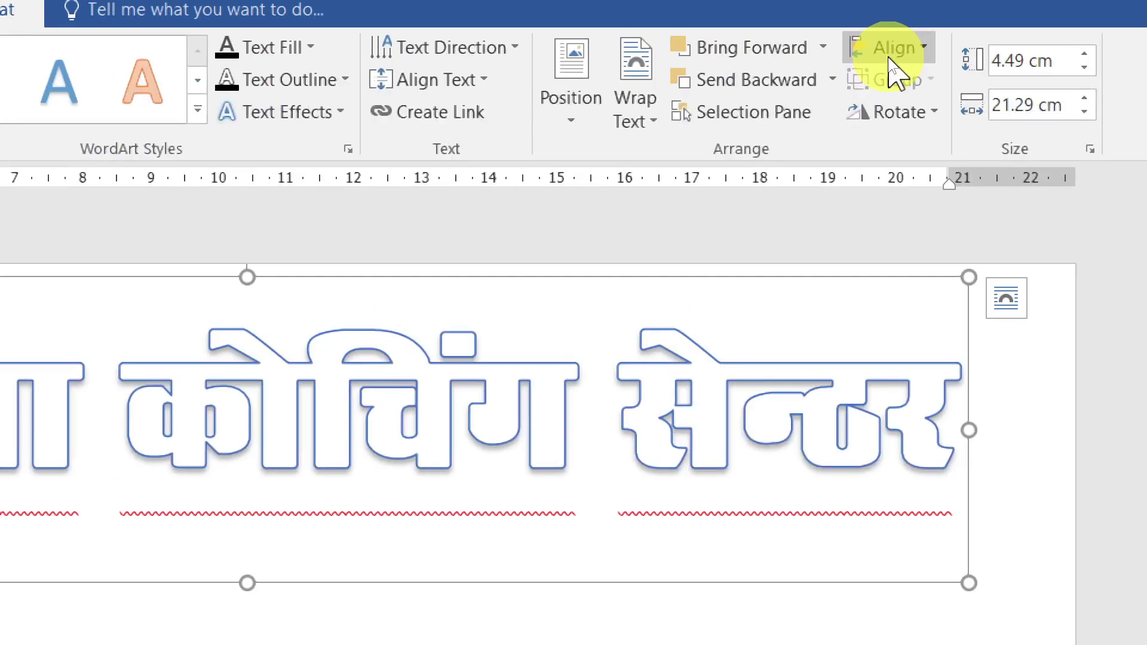
pyautogui.click(889, 58)
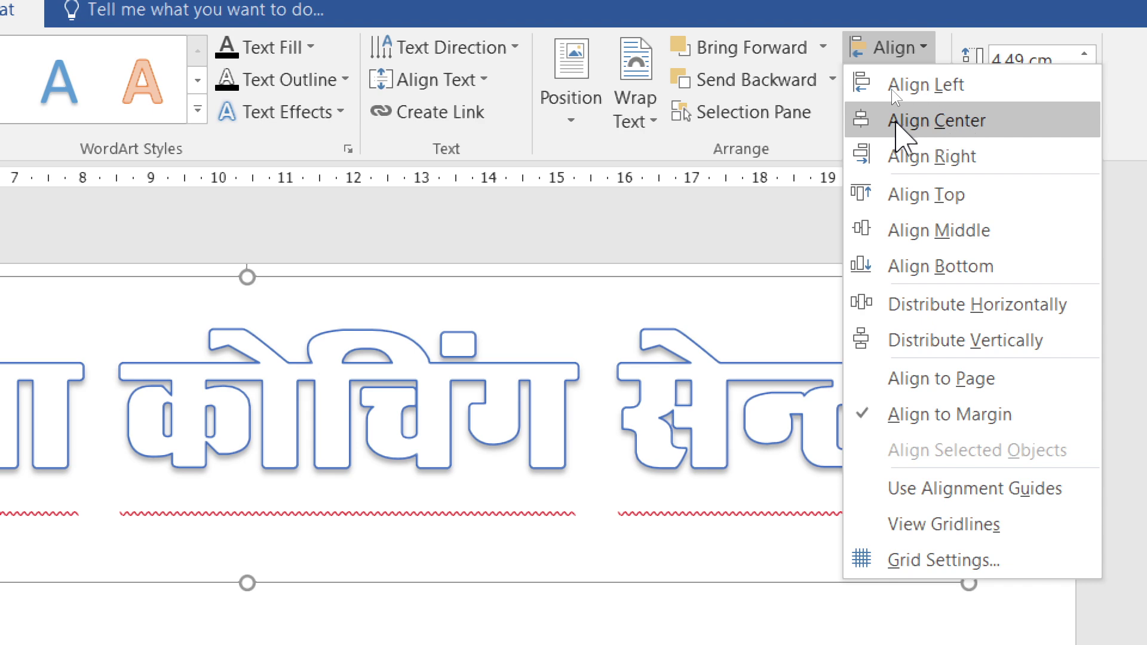
pyautogui.click(911, 123)
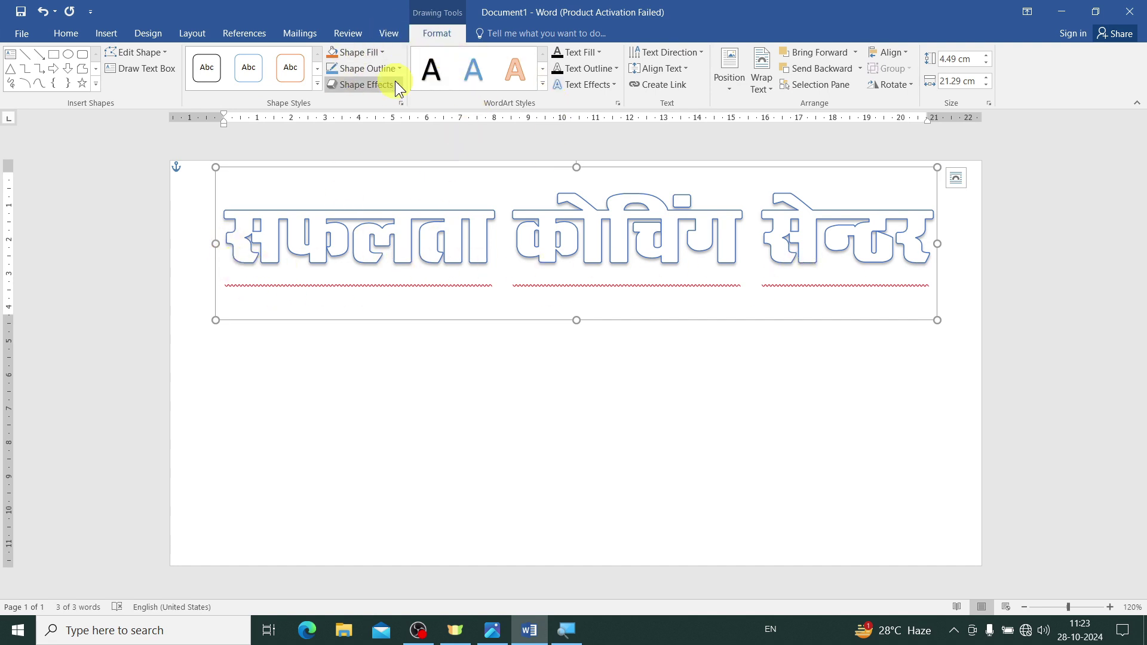
# - Remove the title's outline, fill its letters dark green, and apply a bevel effect
pyautogui.click(588, 73)
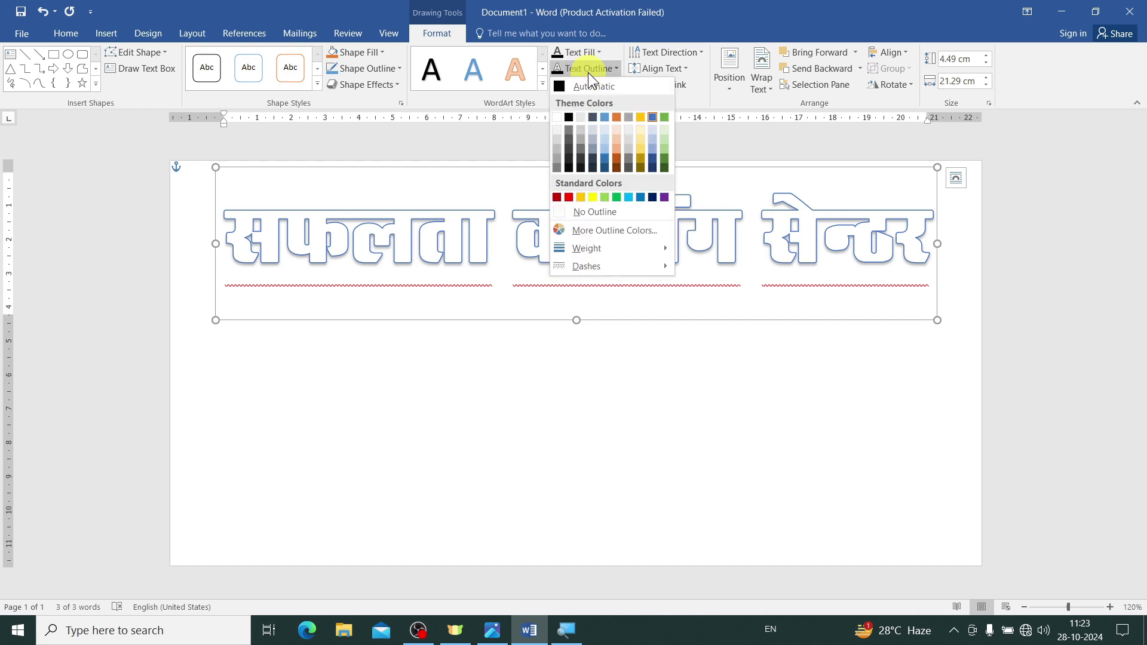
pyautogui.click(586, 212)
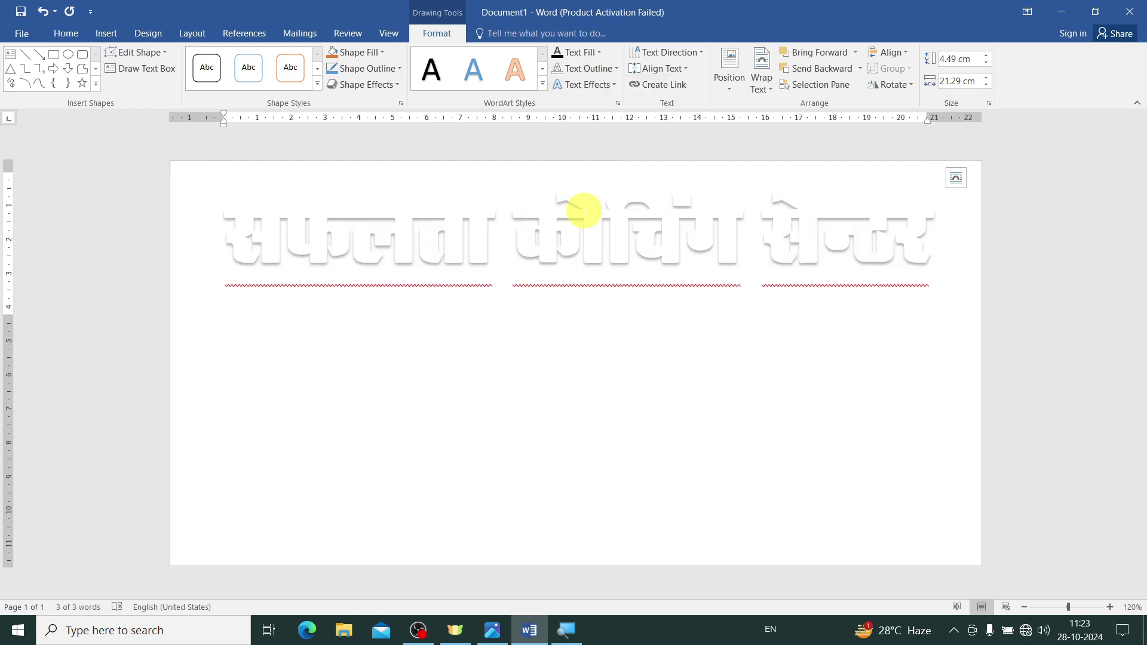
pyautogui.click(584, 54)
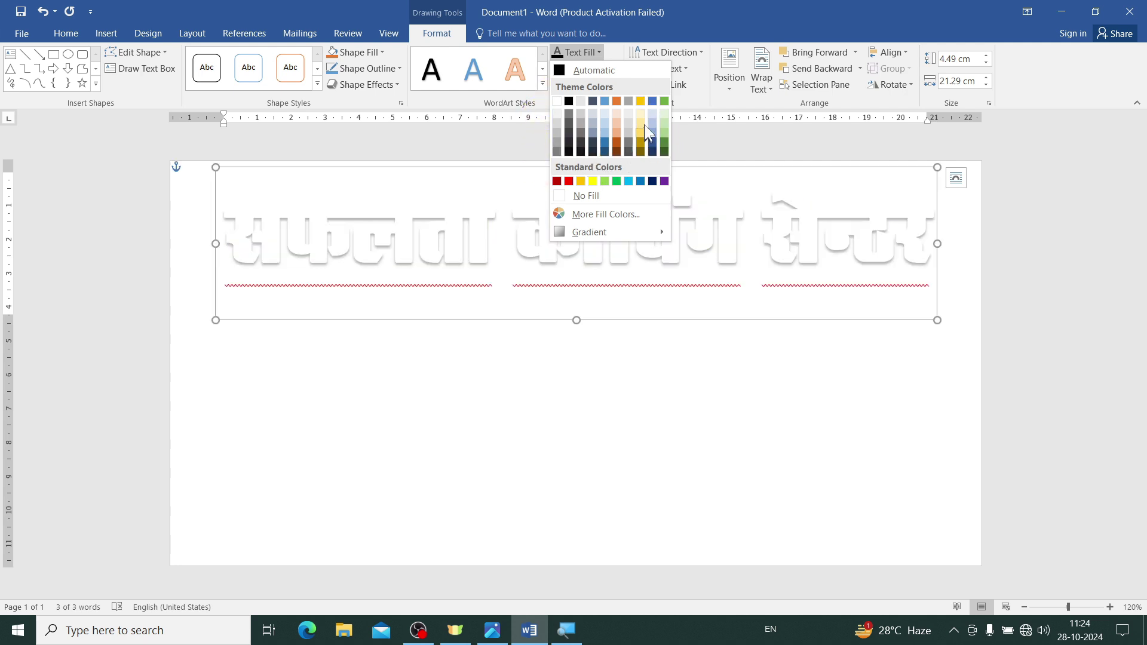
pyautogui.click(604, 215)
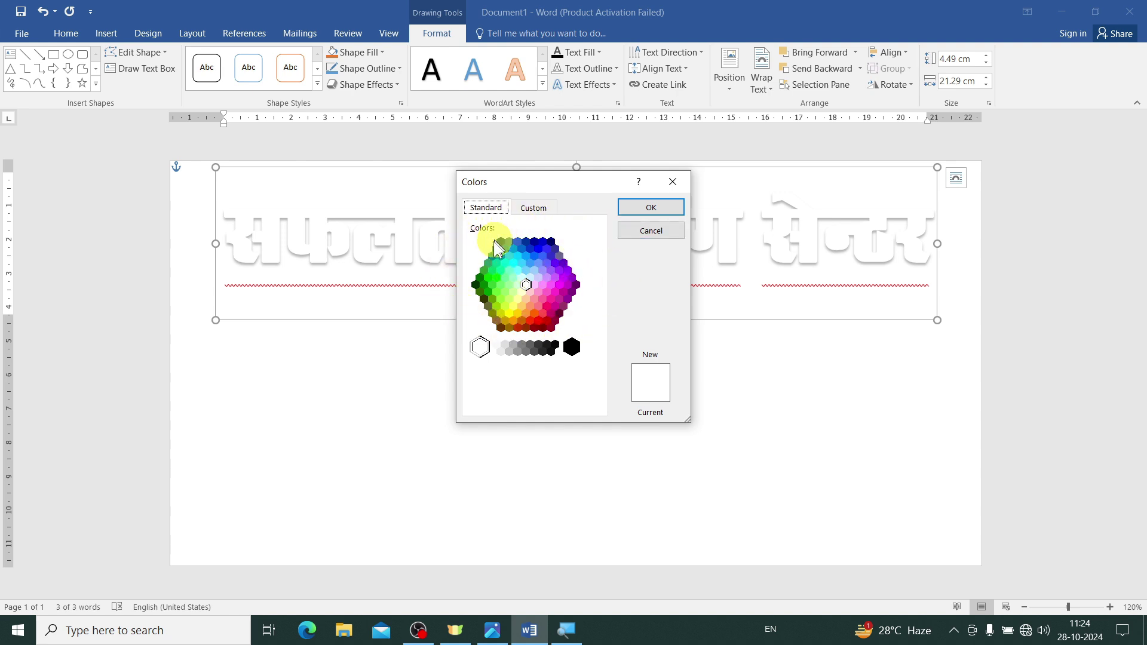
pyautogui.click(476, 284)
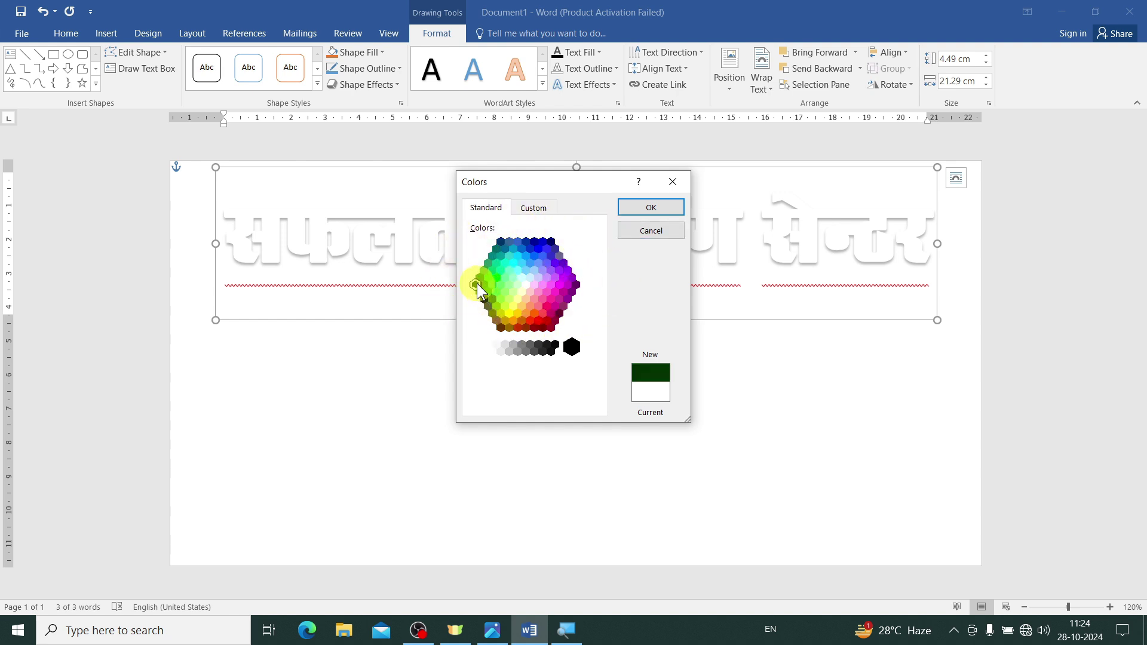
pyautogui.click(651, 208)
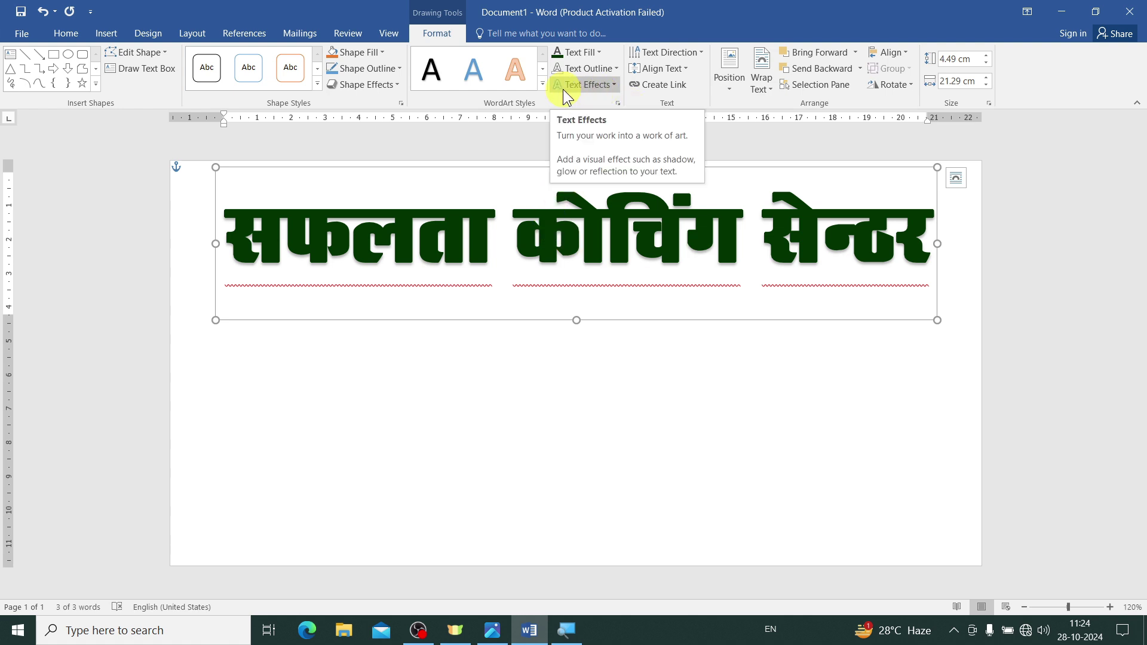
pyautogui.click(604, 89)
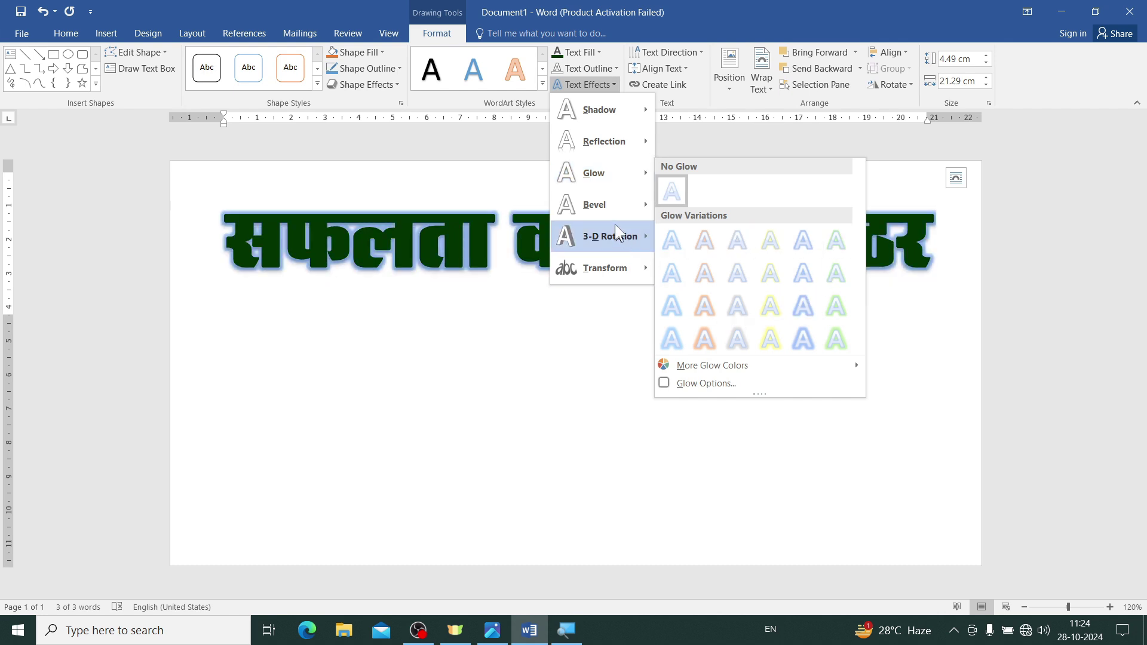
pyautogui.moveTo(601, 205)
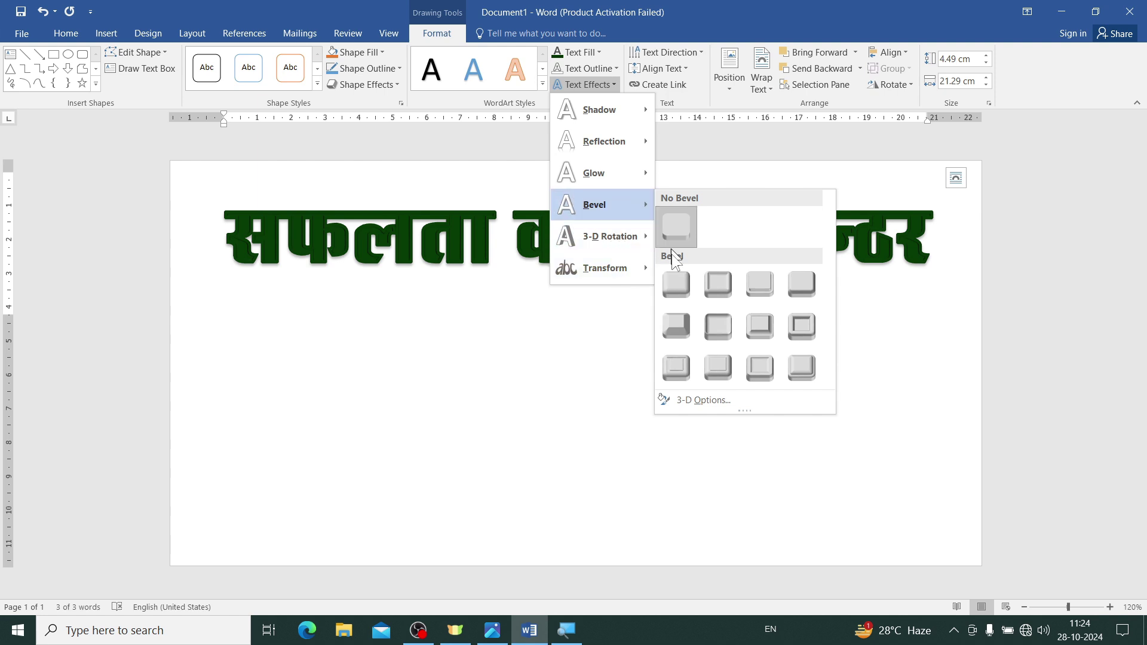
pyautogui.click(677, 291)
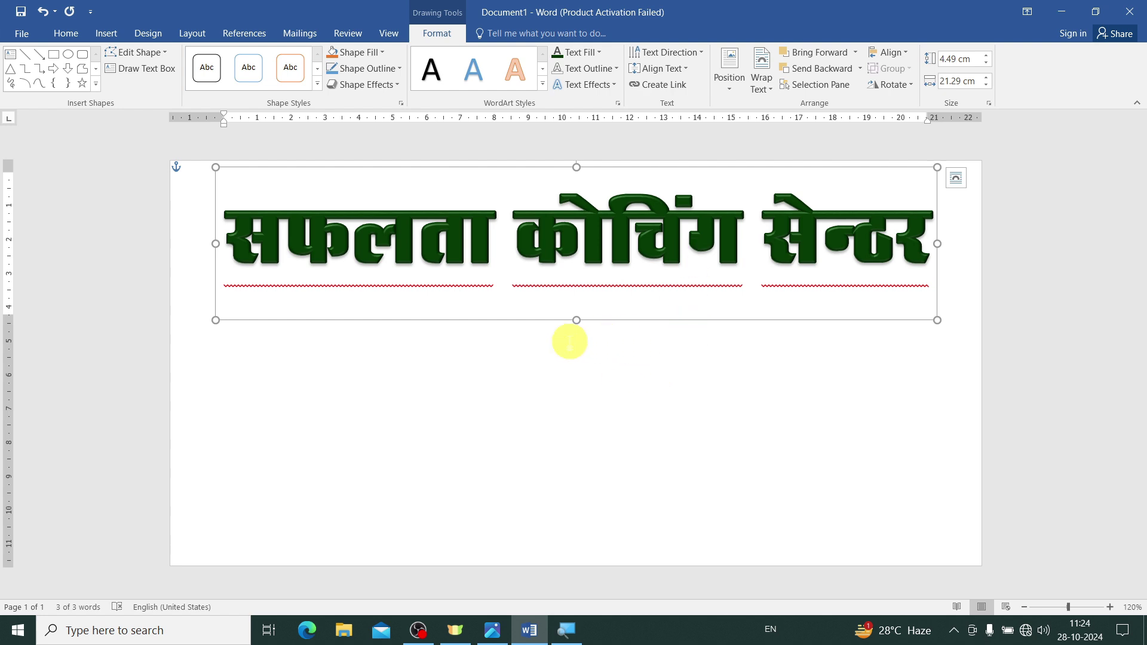
# - Deselect the finished title and bring up the Insert Shapes gallery
pyautogui.click(280, 361)
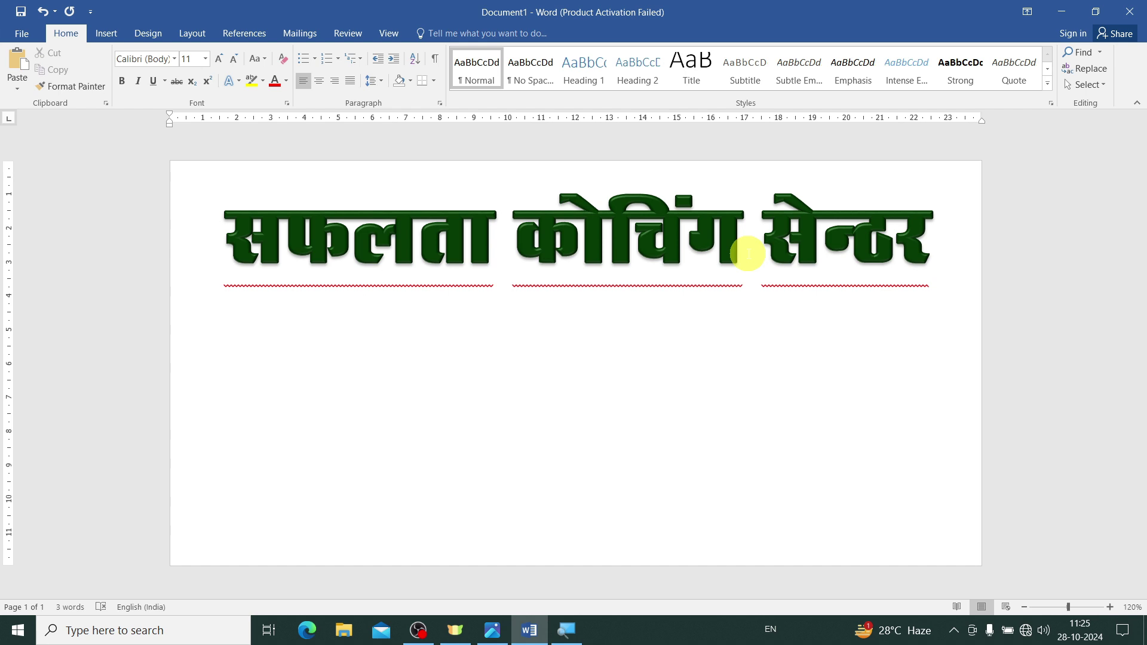
pyautogui.click(102, 33)
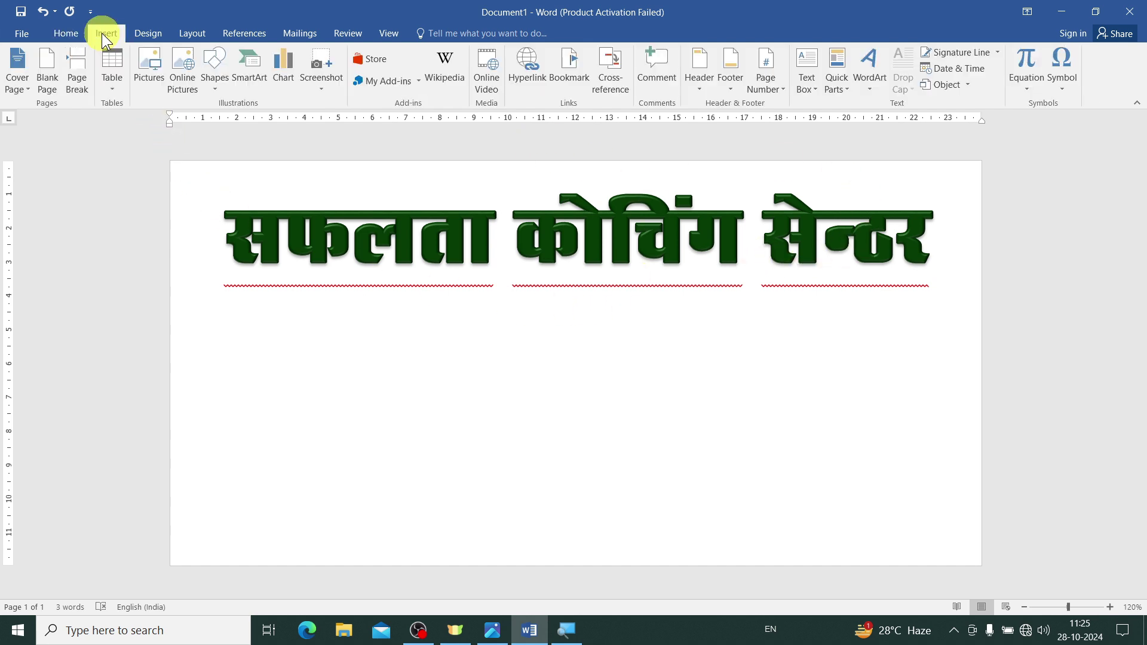
pyautogui.click(204, 70)
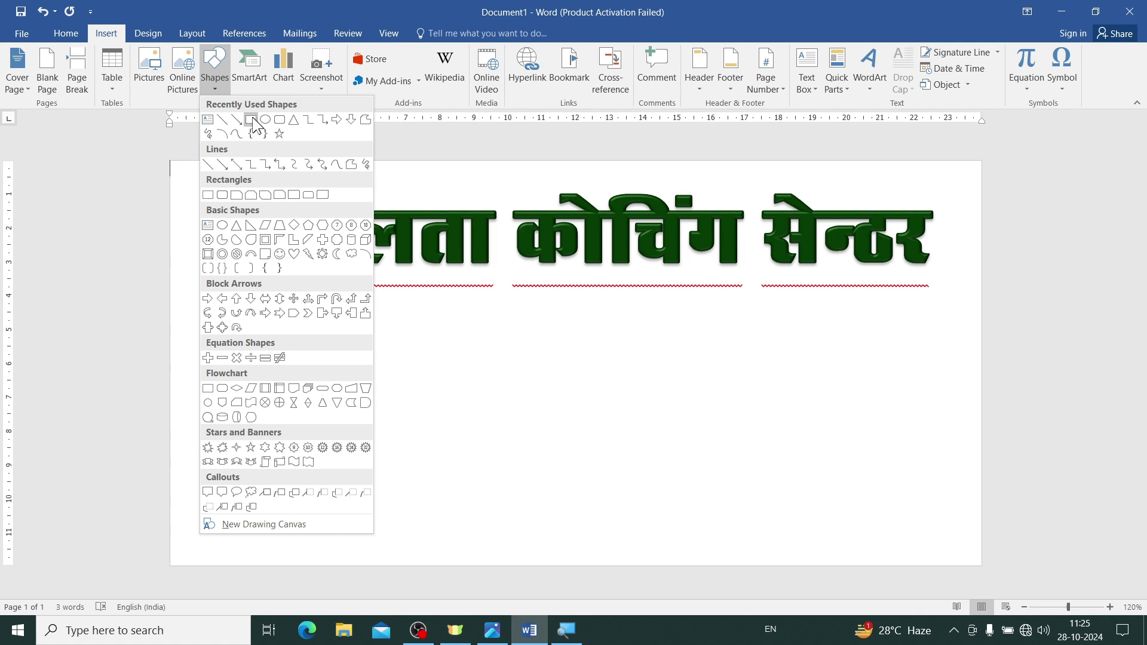
# - Draw a full-width rectangle along the page bottom with no outline and dark green fill, about 1.57 cm tall
pyautogui.click(251, 120)
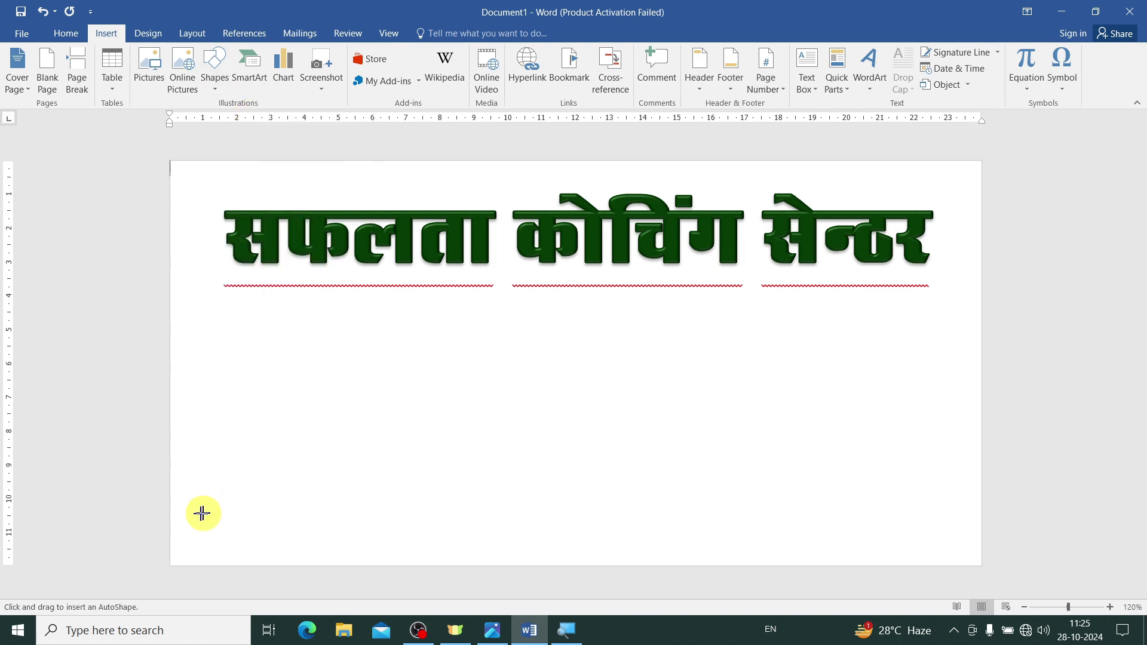
pyautogui.moveTo(170, 511); pyautogui.dragTo(992, 569)
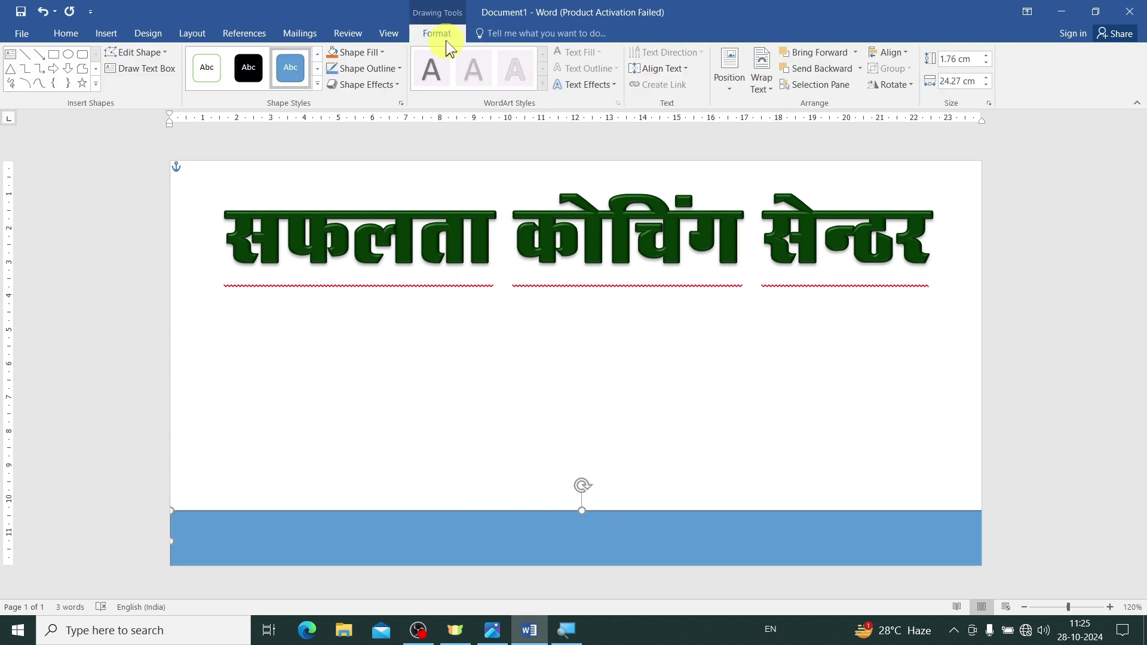
pyautogui.click(375, 69)
pyautogui.click(359, 225)
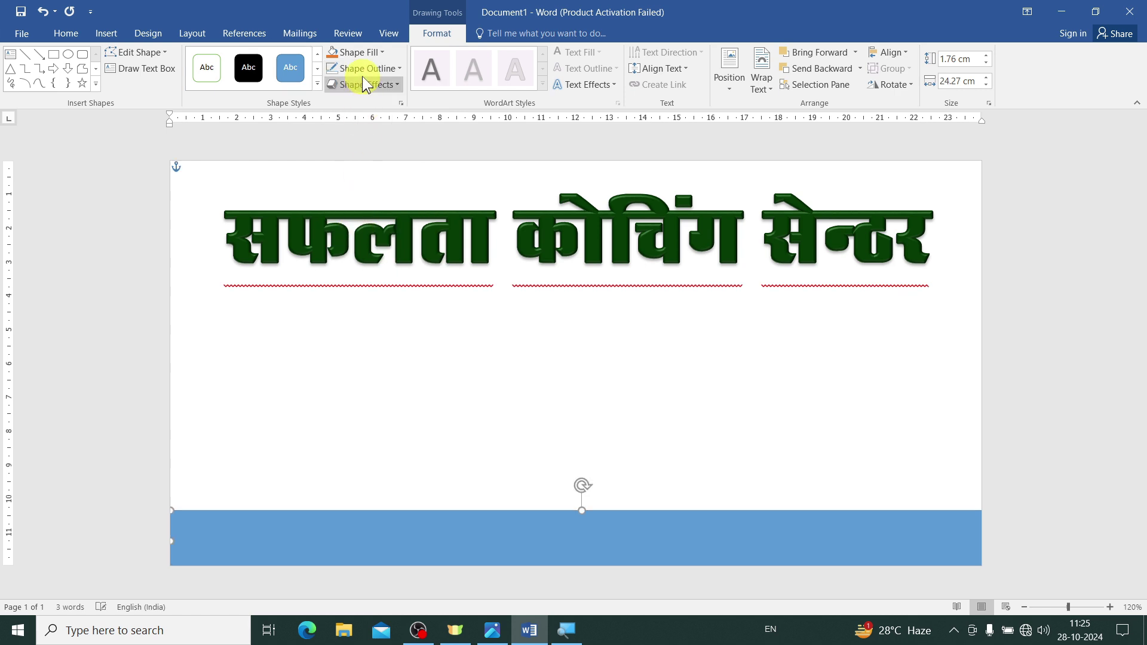
pyautogui.click(360, 54)
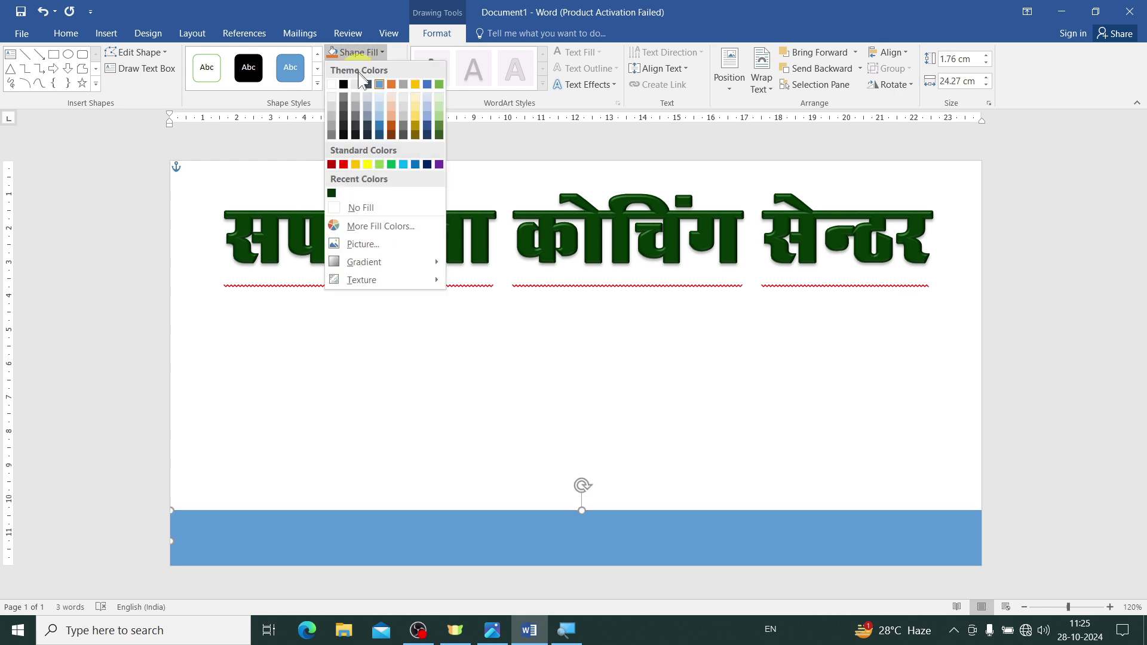
pyautogui.click(332, 193)
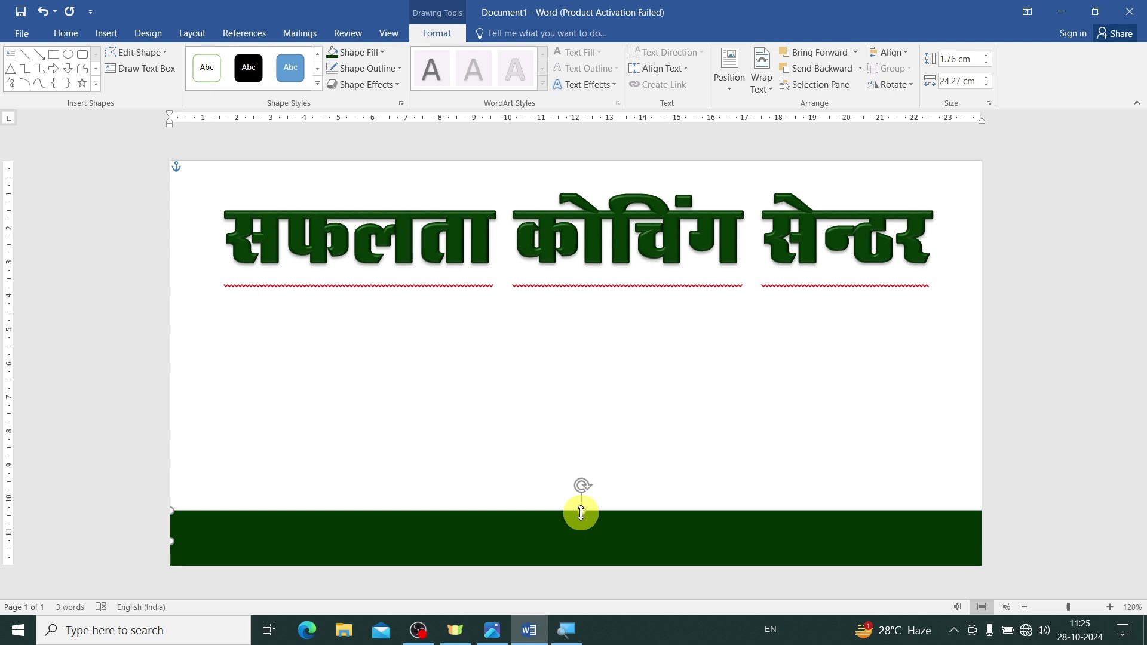
pyautogui.moveTo(581, 512); pyautogui.dragTo(582, 517)
pyautogui.click(708, 494)
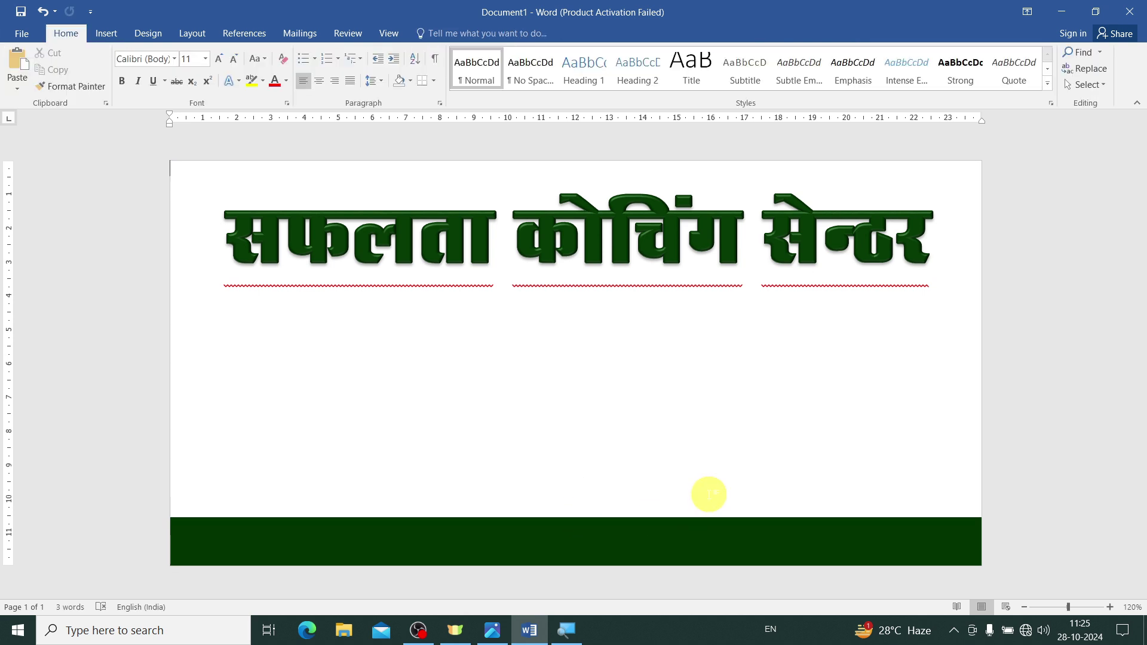
pyautogui.click(430, 538)
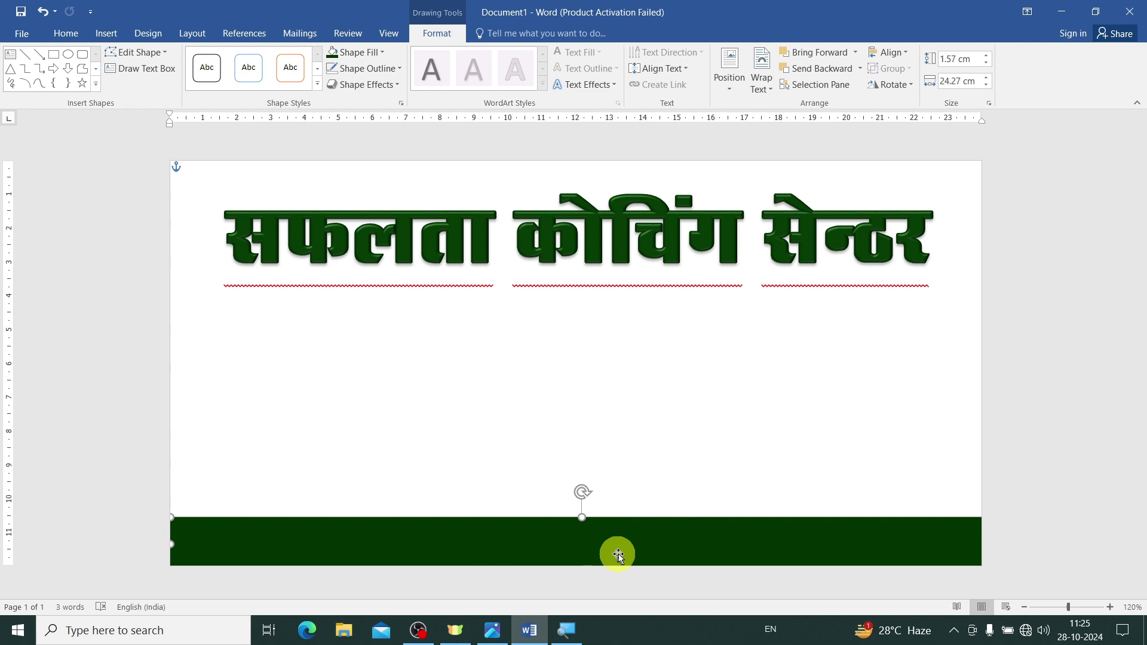
pyautogui.click(696, 442)
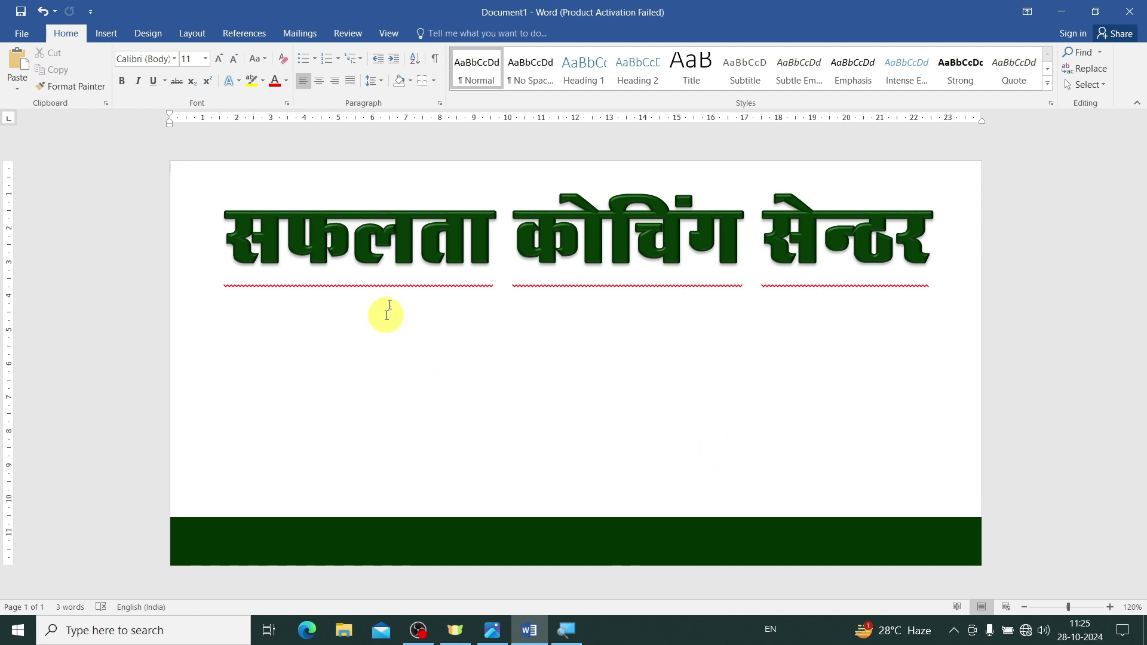
# - Insert the smiling-student-with-books photo from the Desktop onto the left of the poster
pyautogui.click(110, 34)
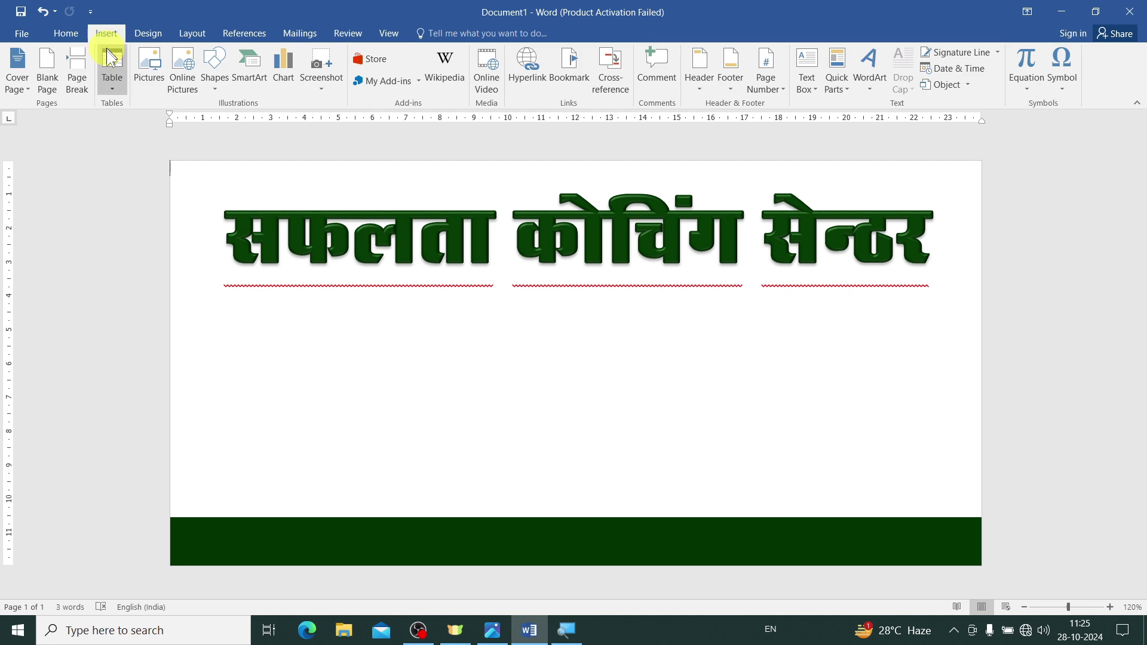
pyautogui.click(146, 67)
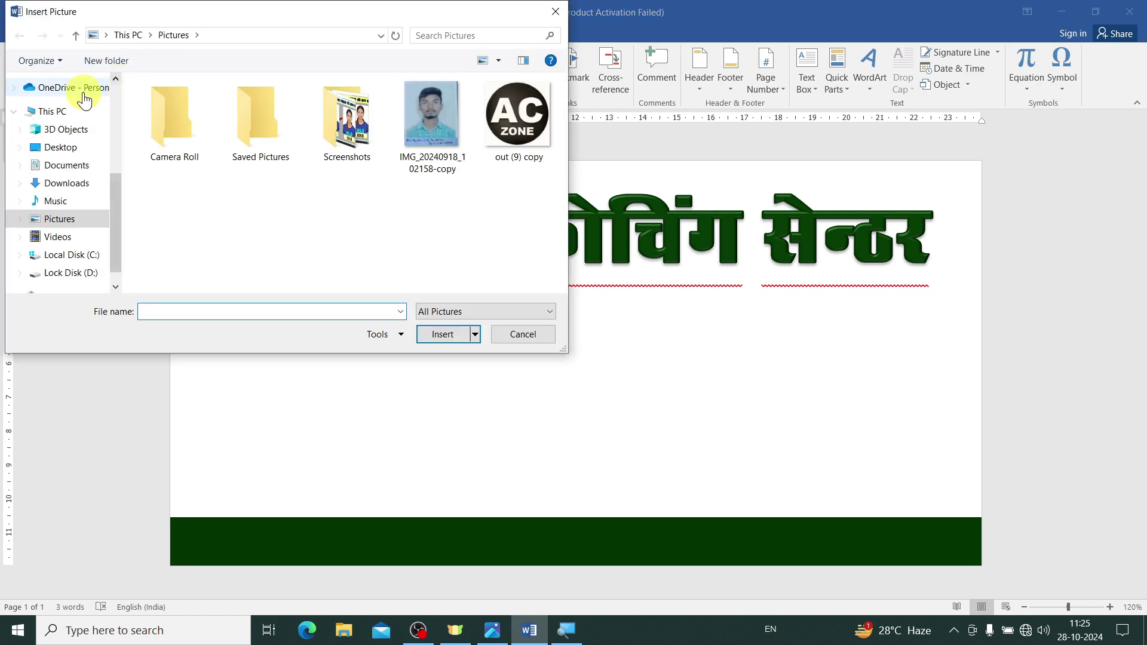
pyautogui.click(67, 184)
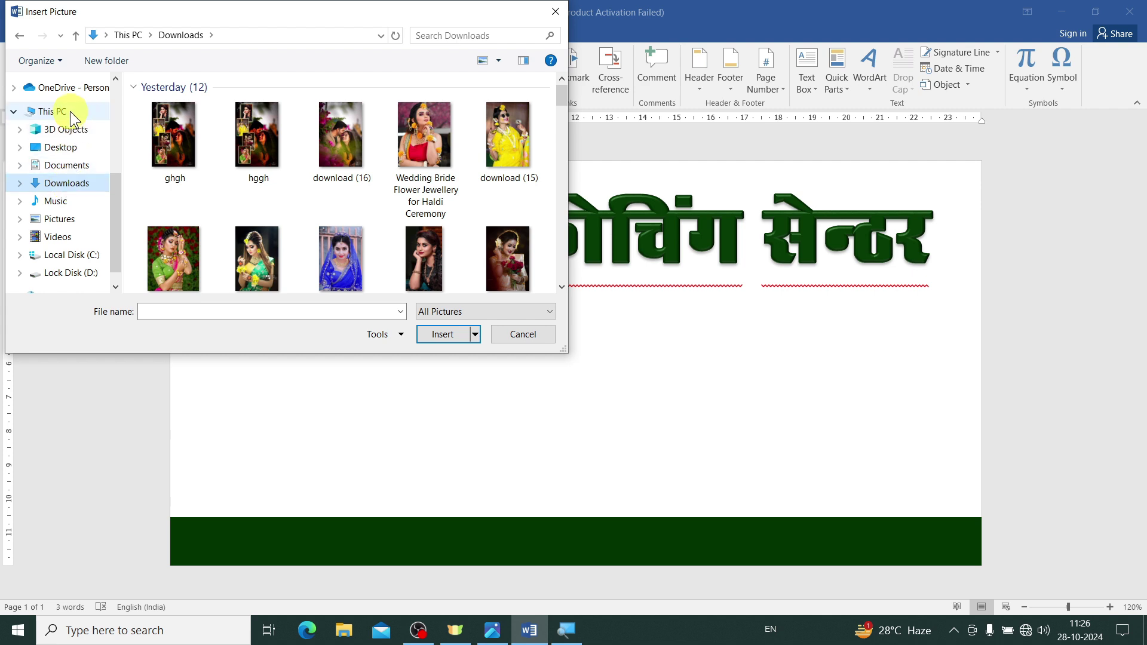
pyautogui.click(58, 147)
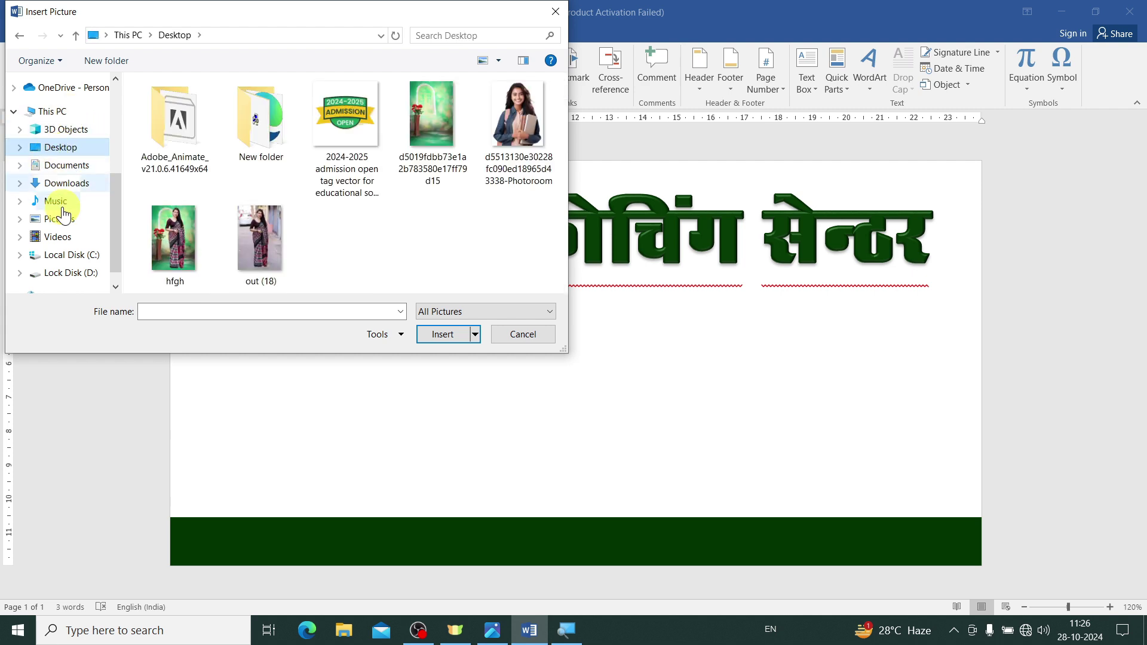
pyautogui.click(535, 122)
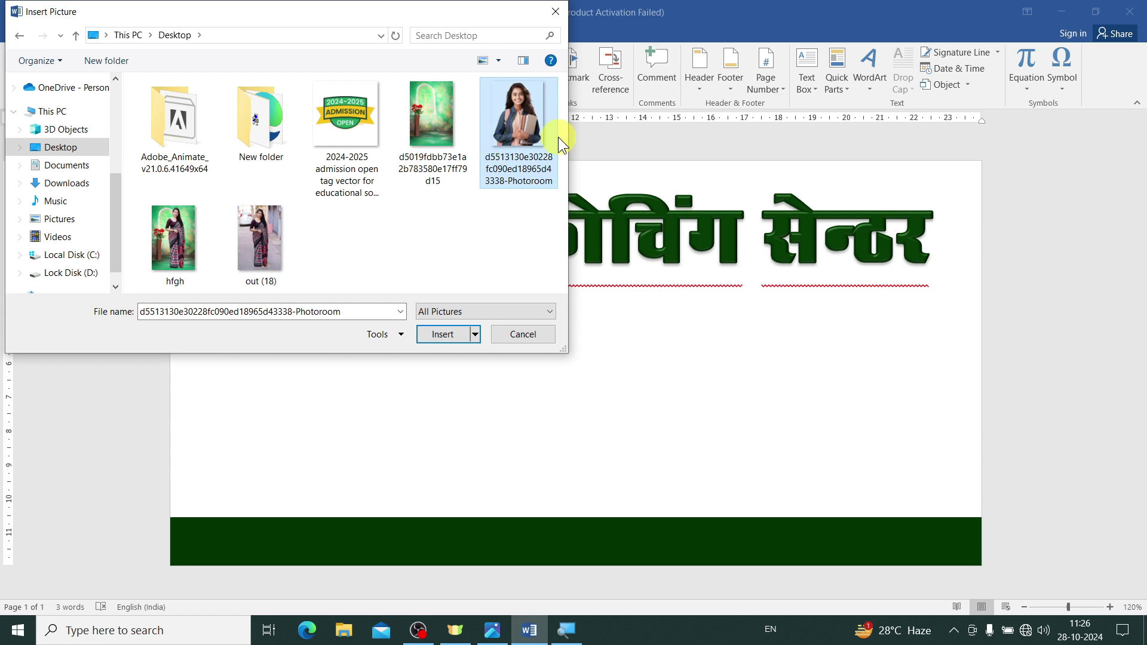
pyautogui.click(444, 335)
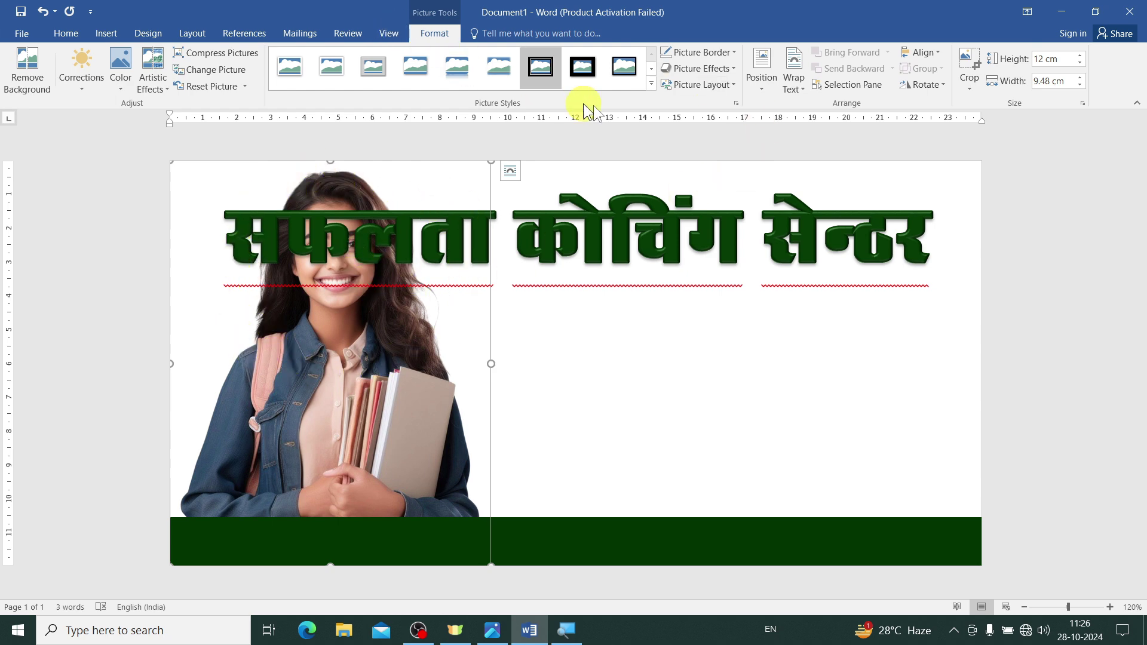
# - Float the student photo in front of text, shrink it, and place it at left under the title
pyautogui.click(795, 71)
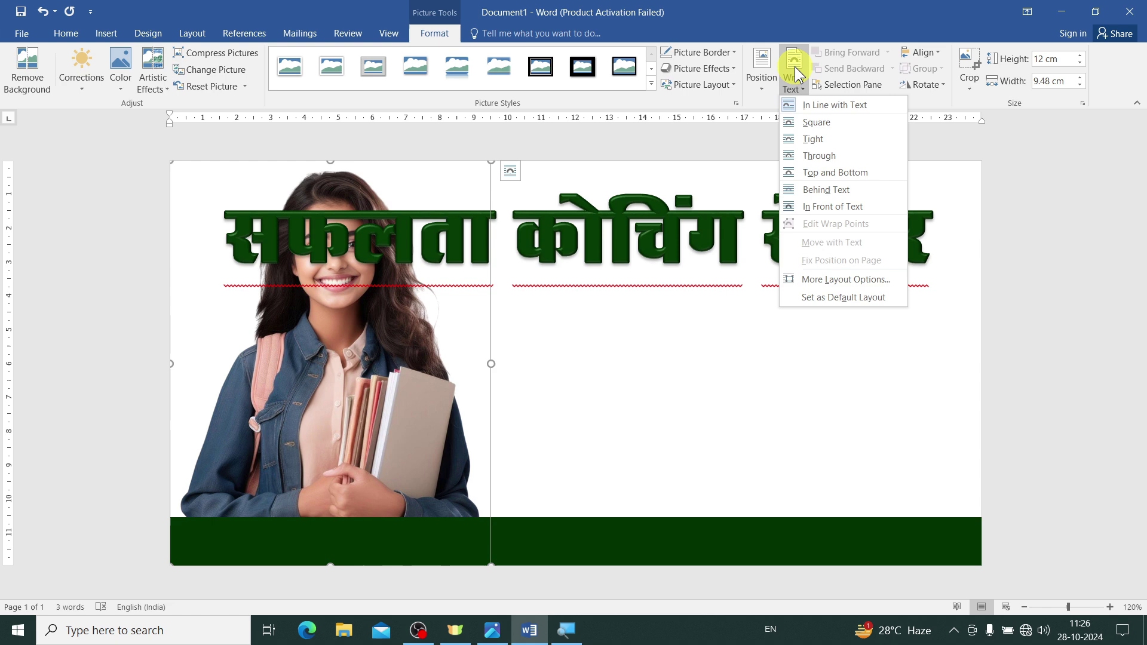
pyautogui.click(815, 207)
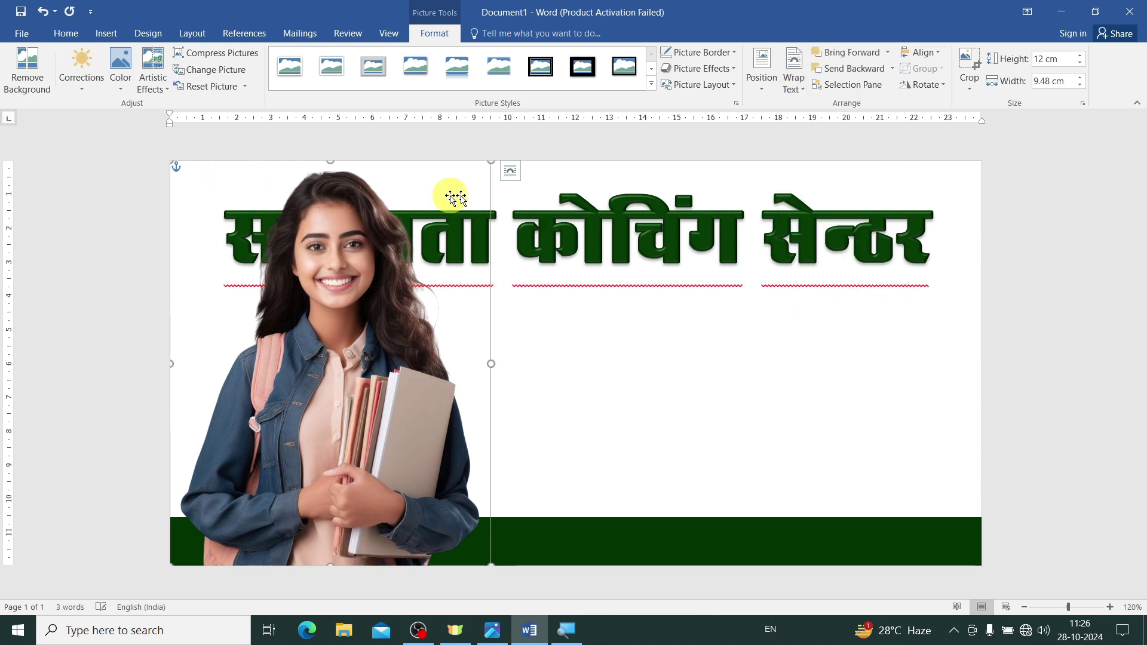
pyautogui.moveTo(487, 166)
pyautogui.mouseDown()
pyautogui.moveTo(310, 185)
pyautogui.moveTo(385, 269)
pyautogui.moveTo(368, 305)
pyautogui.mouseUp()
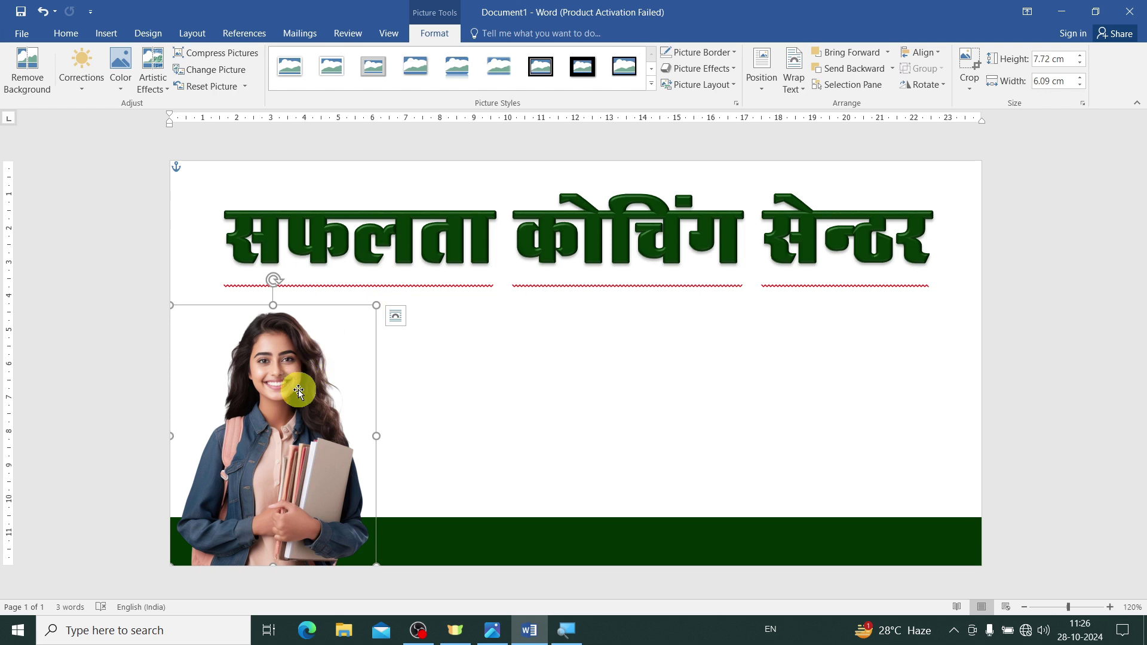
pyautogui.moveTo(289, 409); pyautogui.dragTo(307, 365)
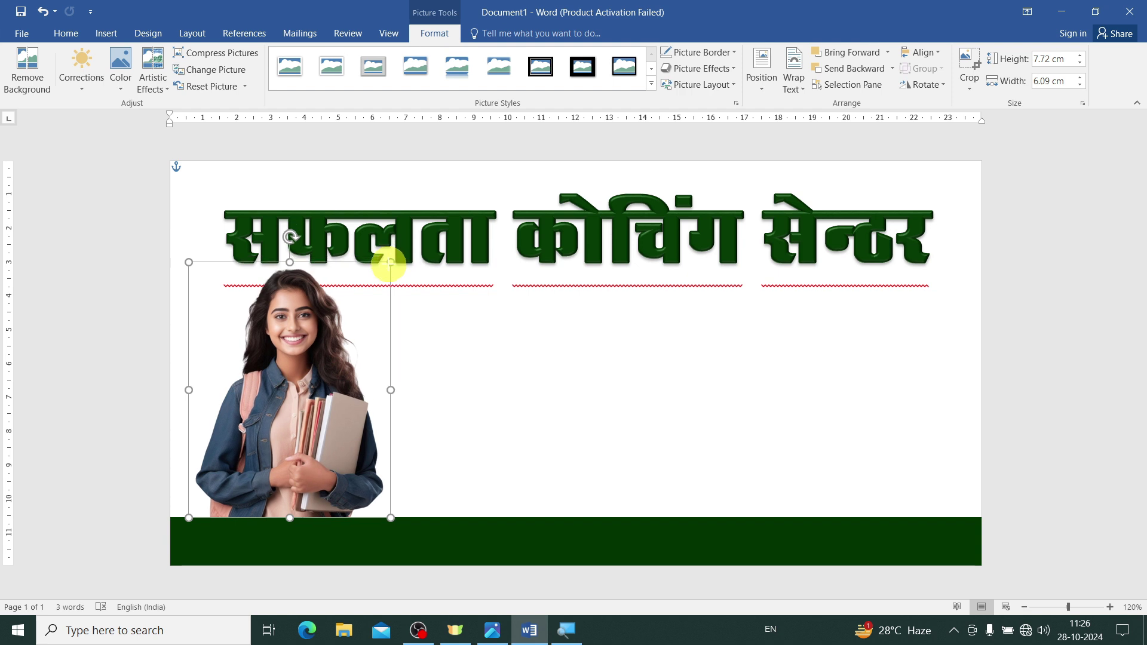
pyautogui.moveTo(396, 257); pyautogui.dragTo(389, 263)
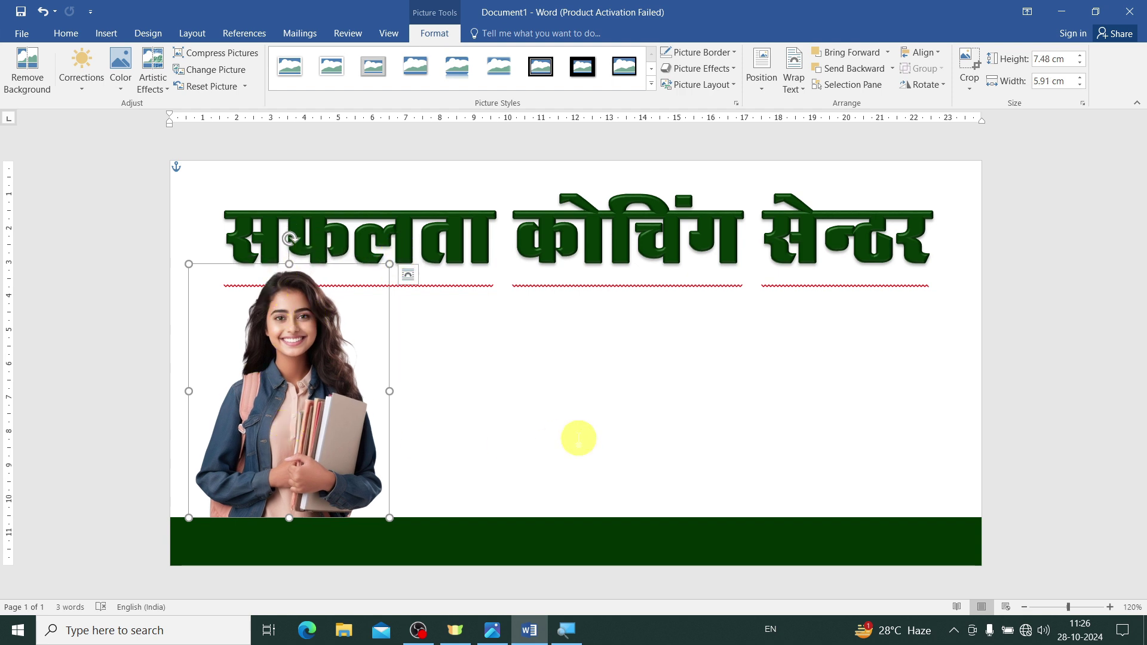
pyautogui.click(578, 438)
pyautogui.moveTo(258, 439); pyautogui.dragTo(258, 463)
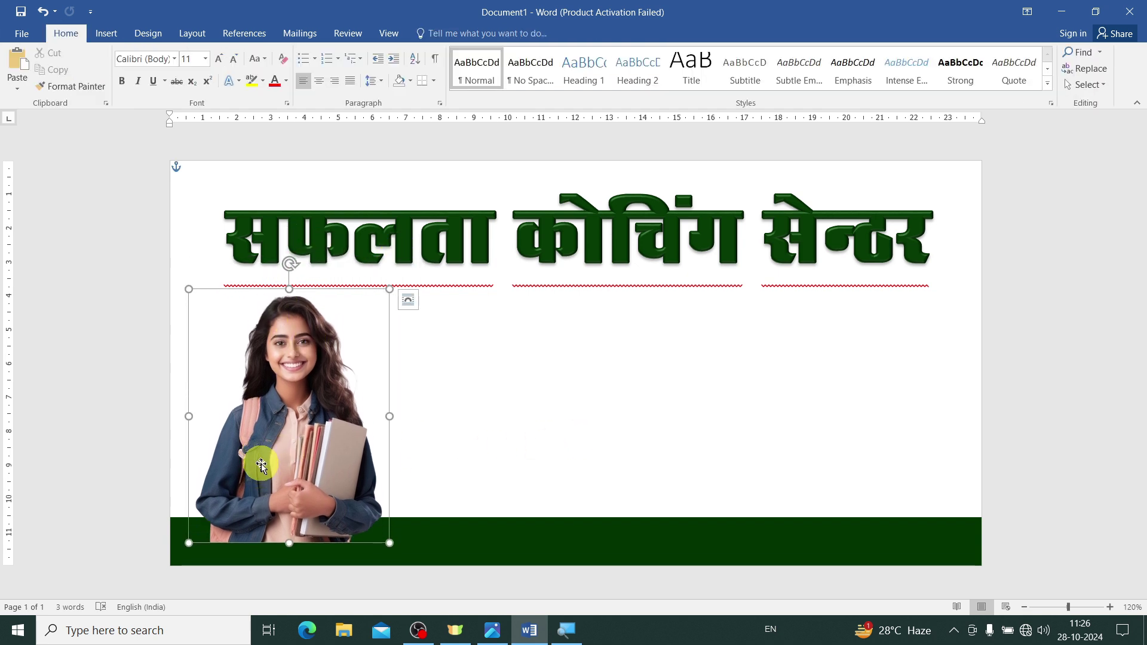
# - Send the photo to back behind the green bar and enlarge it slightly
pyautogui.click(445, 36)
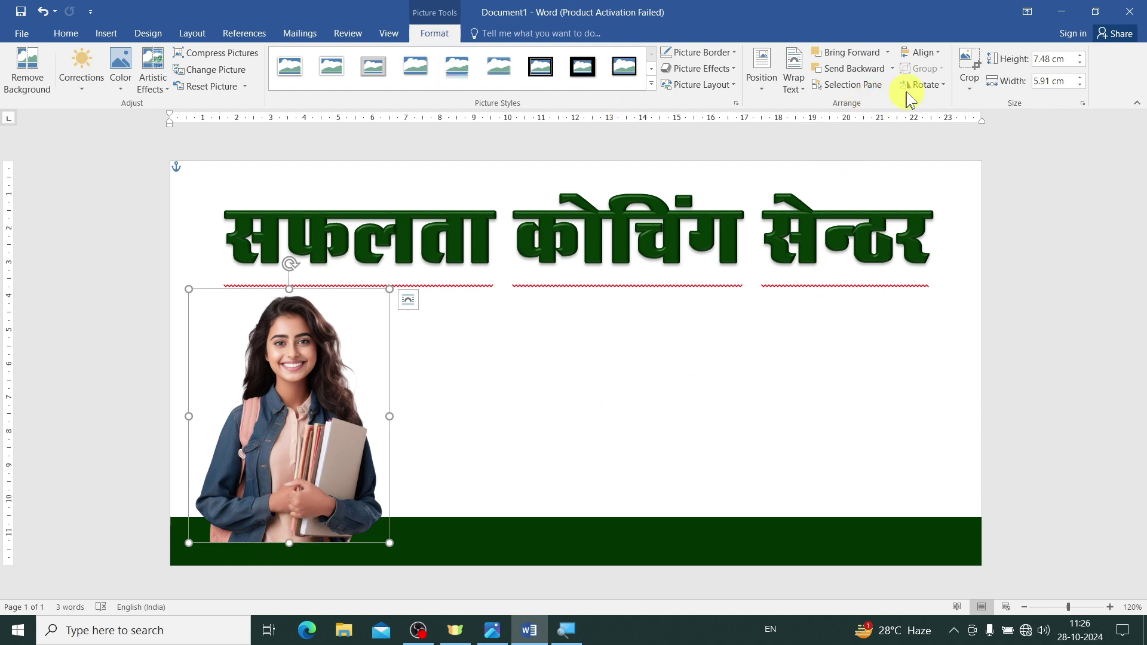
pyautogui.click(892, 69)
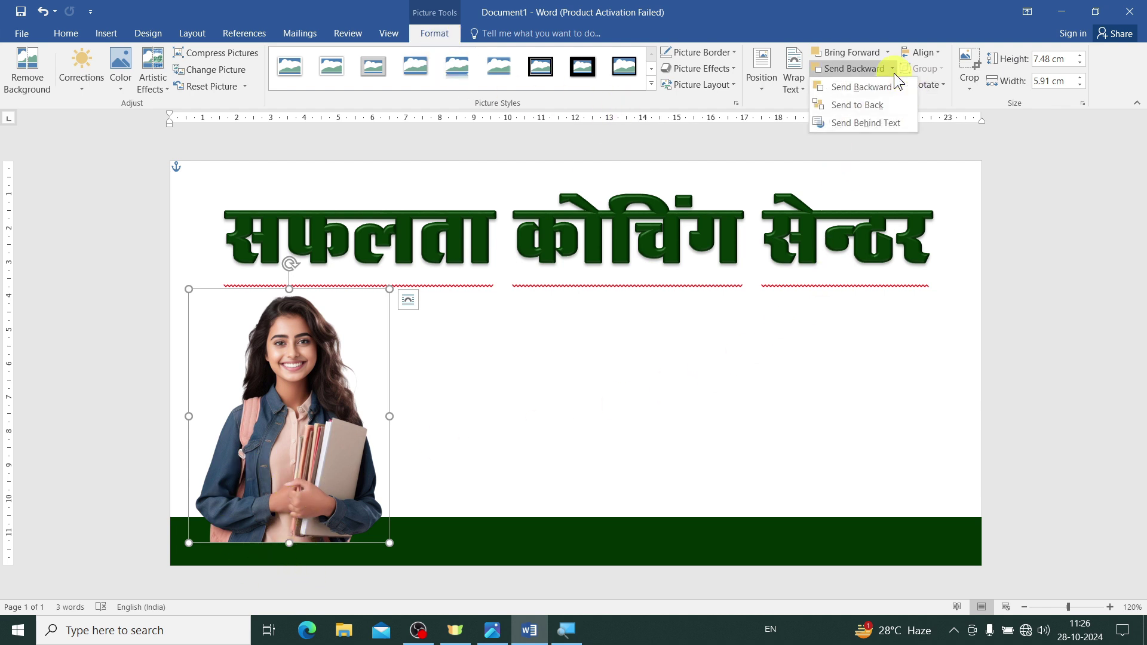
pyautogui.click(857, 108)
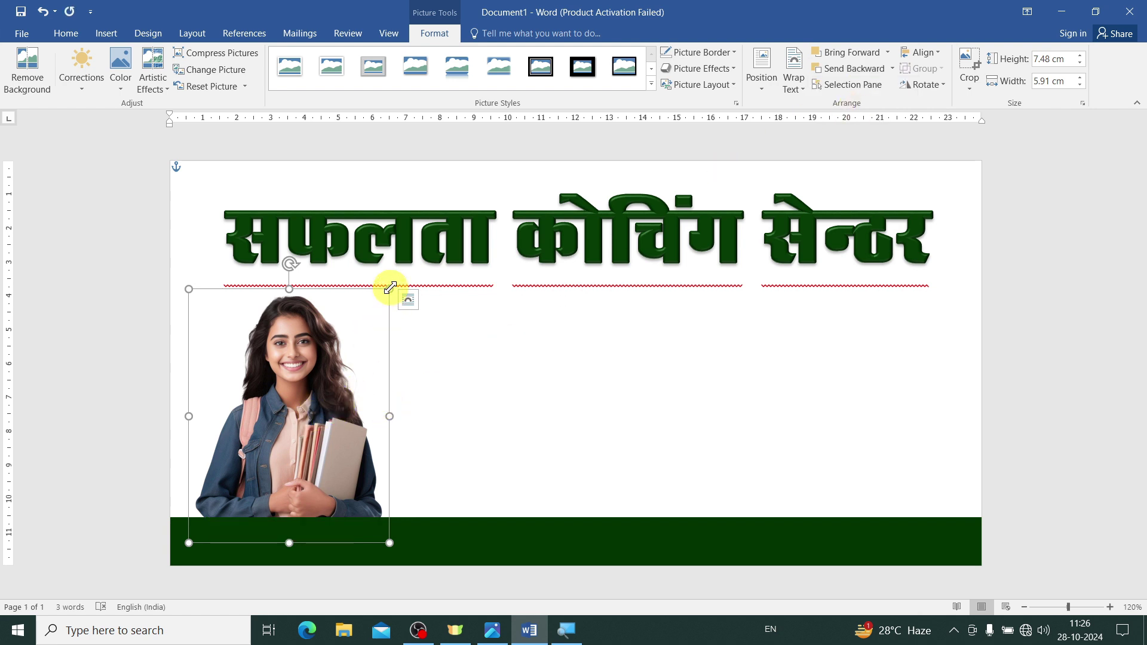
pyautogui.moveTo(389, 290); pyautogui.dragTo(405, 270)
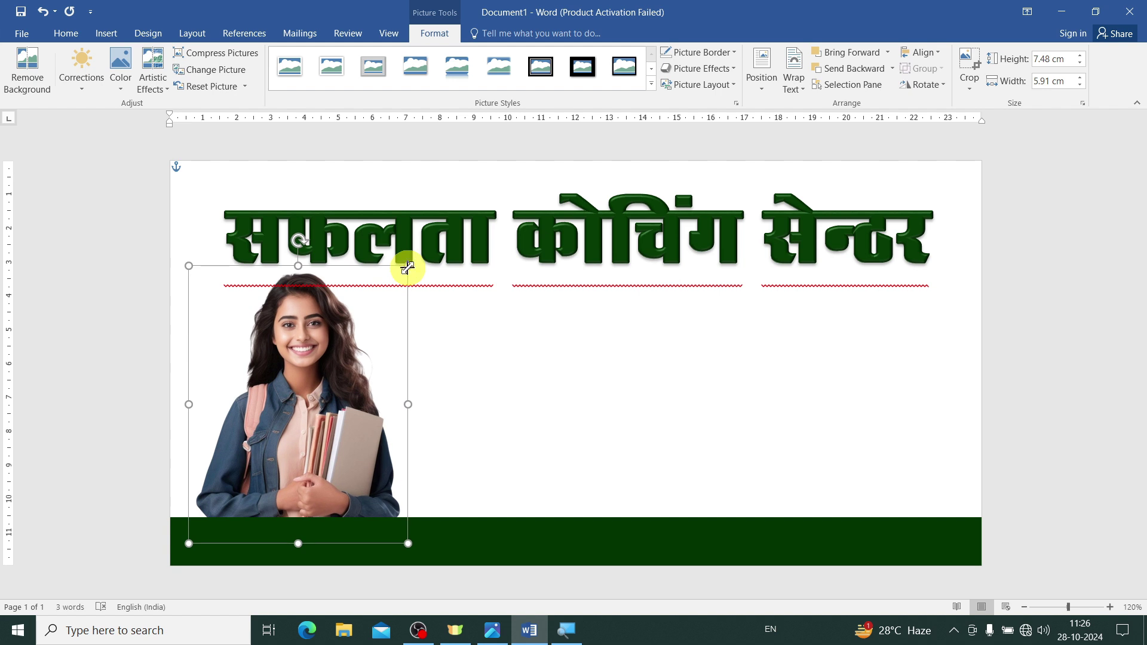
pyautogui.click(478, 377)
pyautogui.click(297, 431)
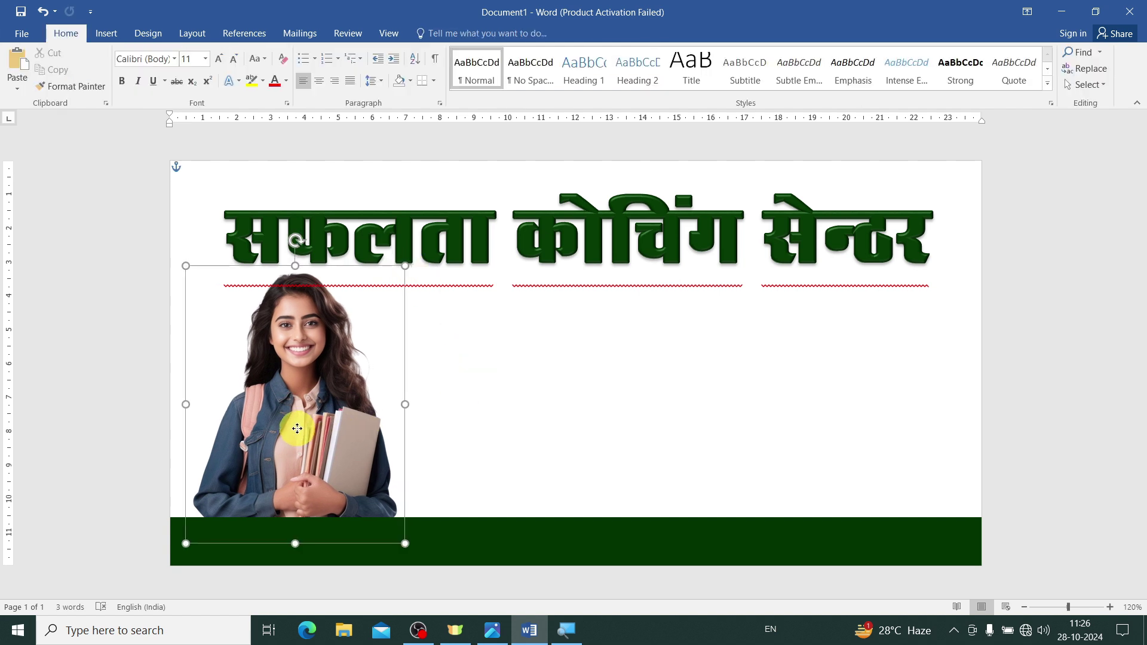
pyautogui.click(496, 438)
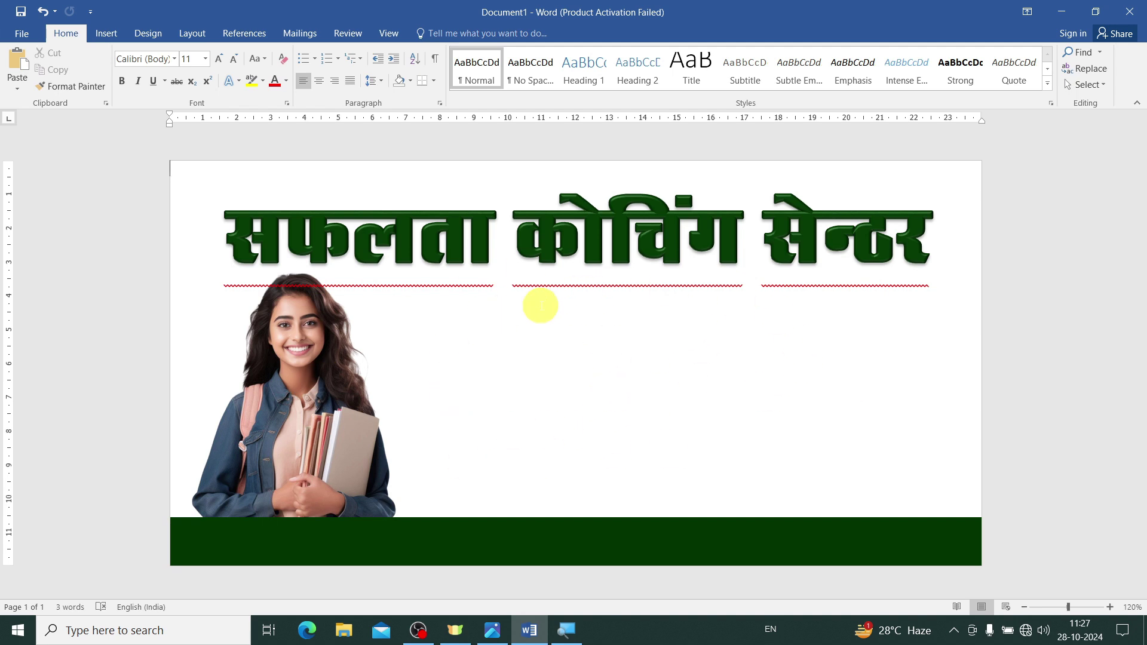
# - Insert a WordArt box beside the photo holding the owner's name and mobile number
pyautogui.click(108, 40)
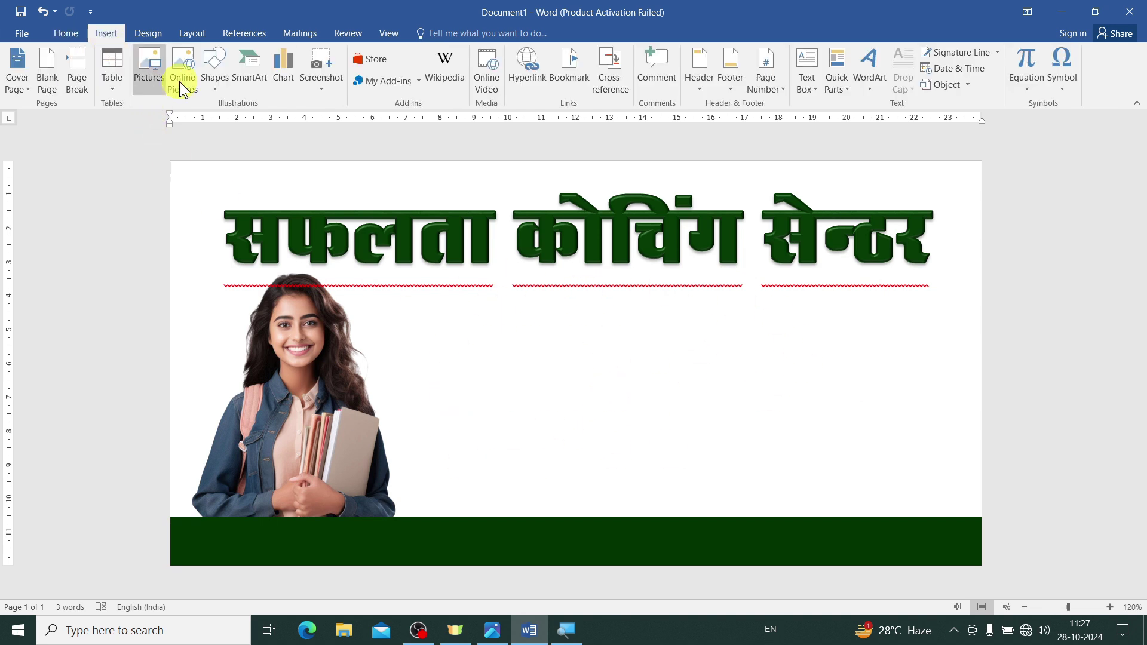
pyautogui.click(879, 70)
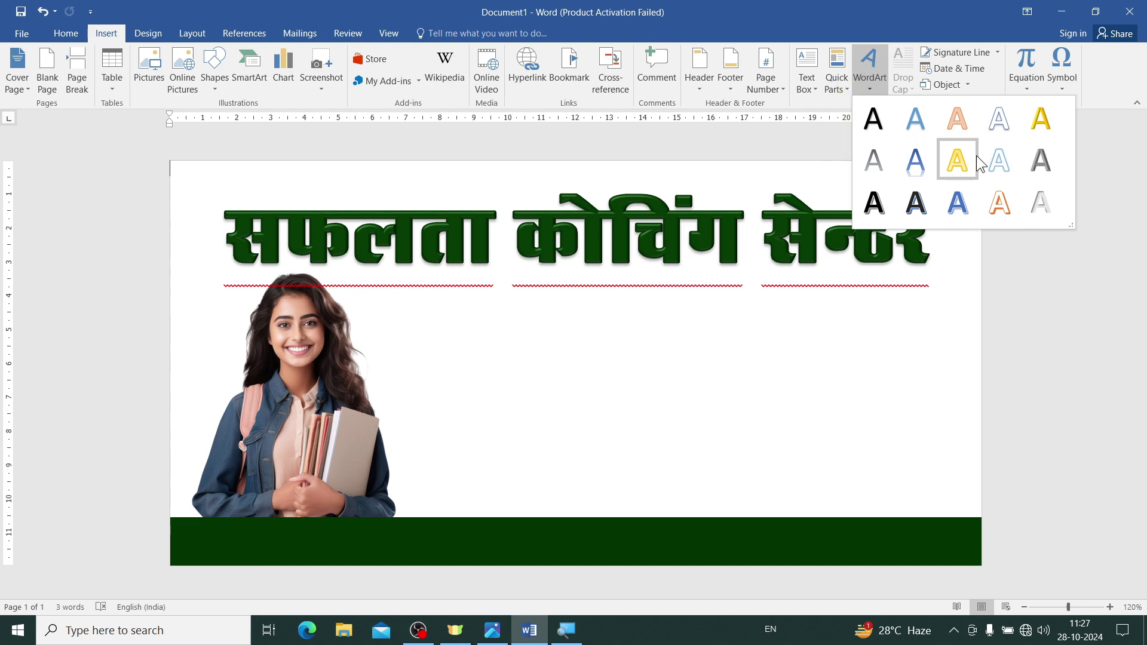
pyautogui.click(1002, 125)
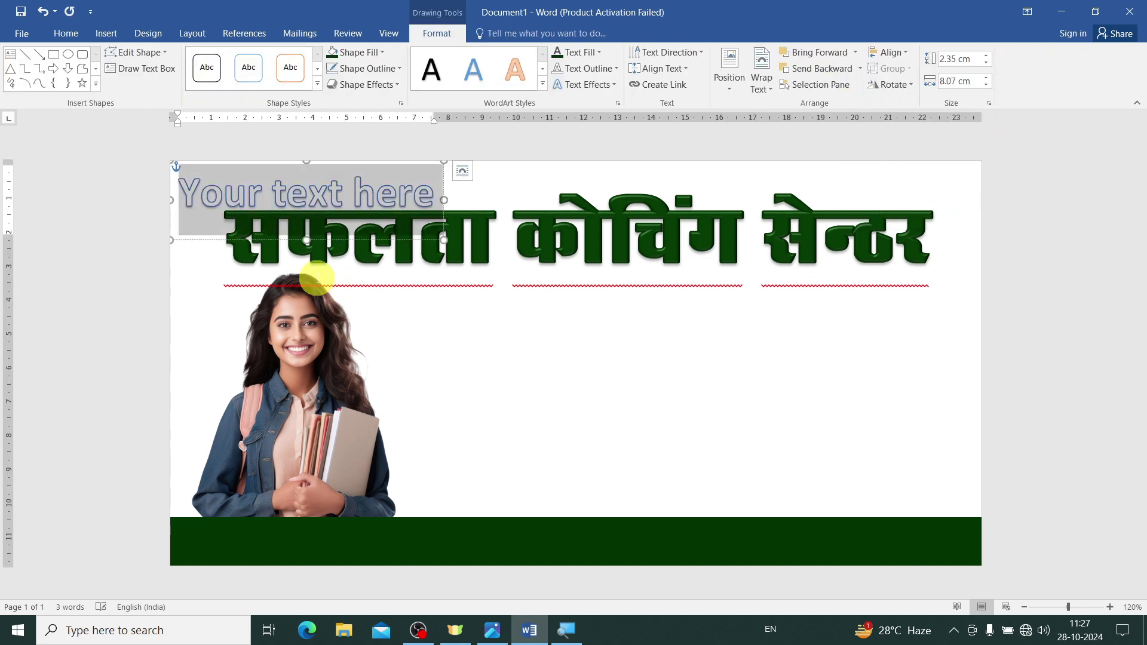
pyautogui.moveTo(328, 236)
pyautogui.mouseDown()
pyautogui.moveTo(479, 281)
pyautogui.moveTo(598, 390)
pyautogui.mouseUp()
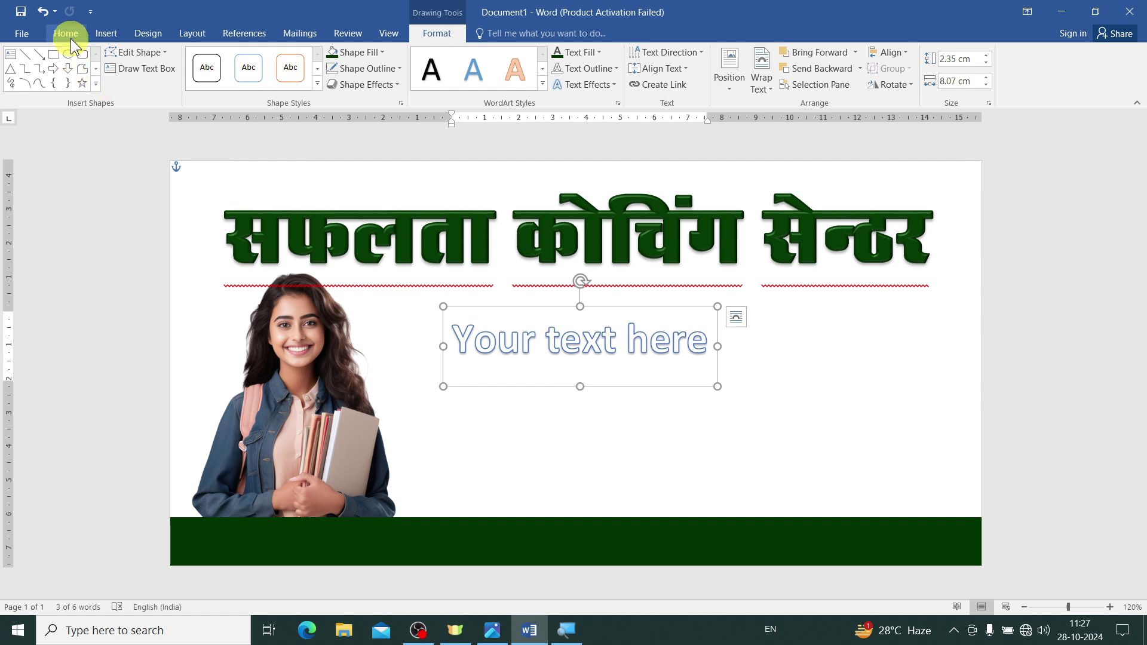
pyautogui.click(71, 38)
pyautogui.moveTo(454, 333); pyautogui.dragTo(735, 341)
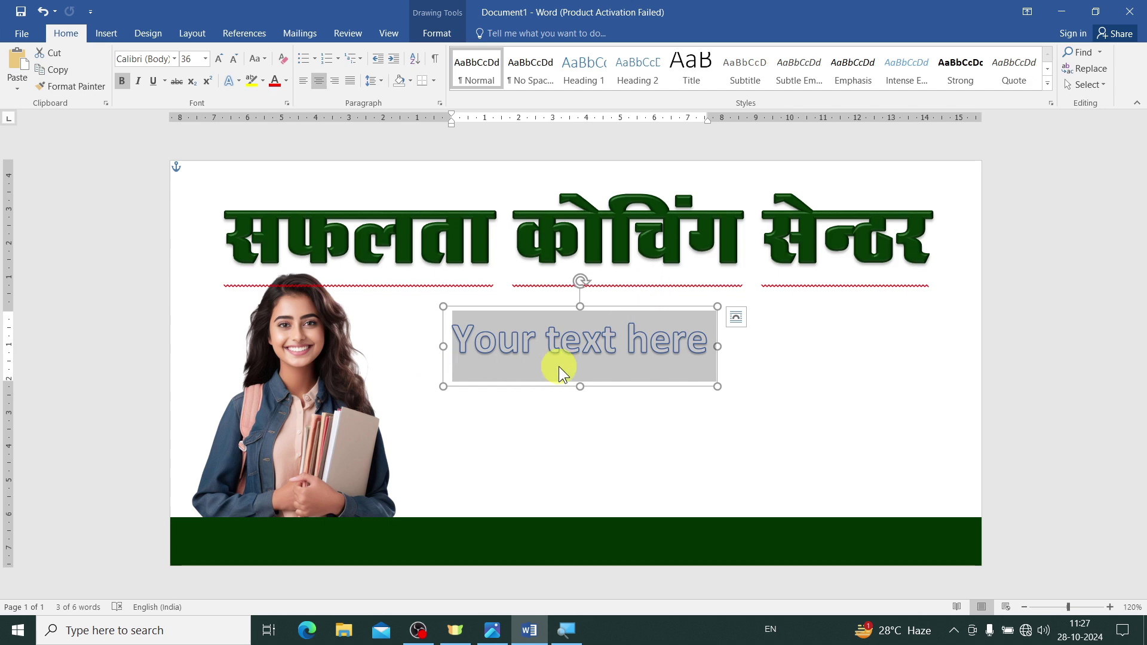
pyautogui.hotkey('ctrl', 'v')
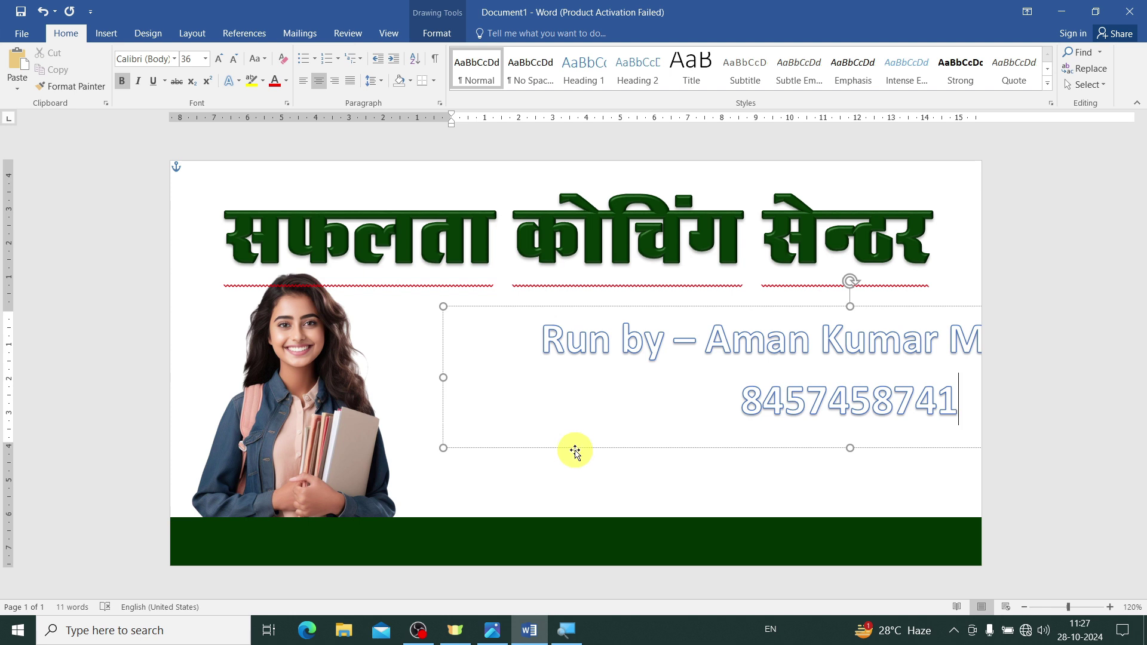
# - Set the contact line to 22-point Bahnschrift
pyautogui.click(574, 448)
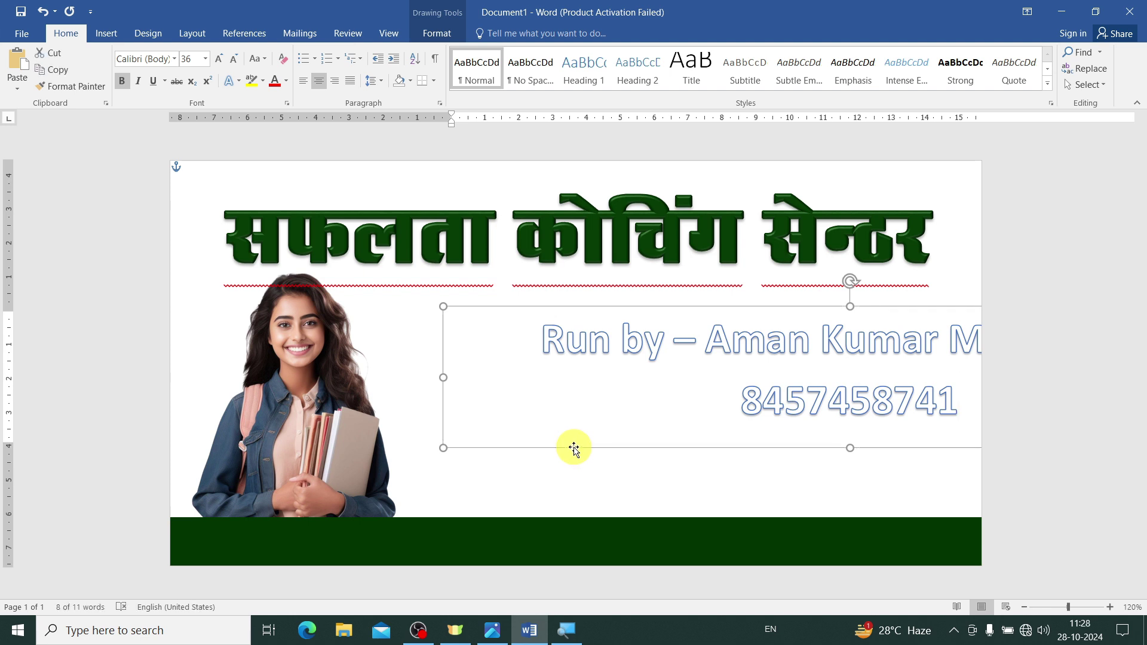
pyautogui.click(236, 57)
pyautogui.click(236, 55)
pyautogui.click(236, 56)
pyautogui.click(235, 55)
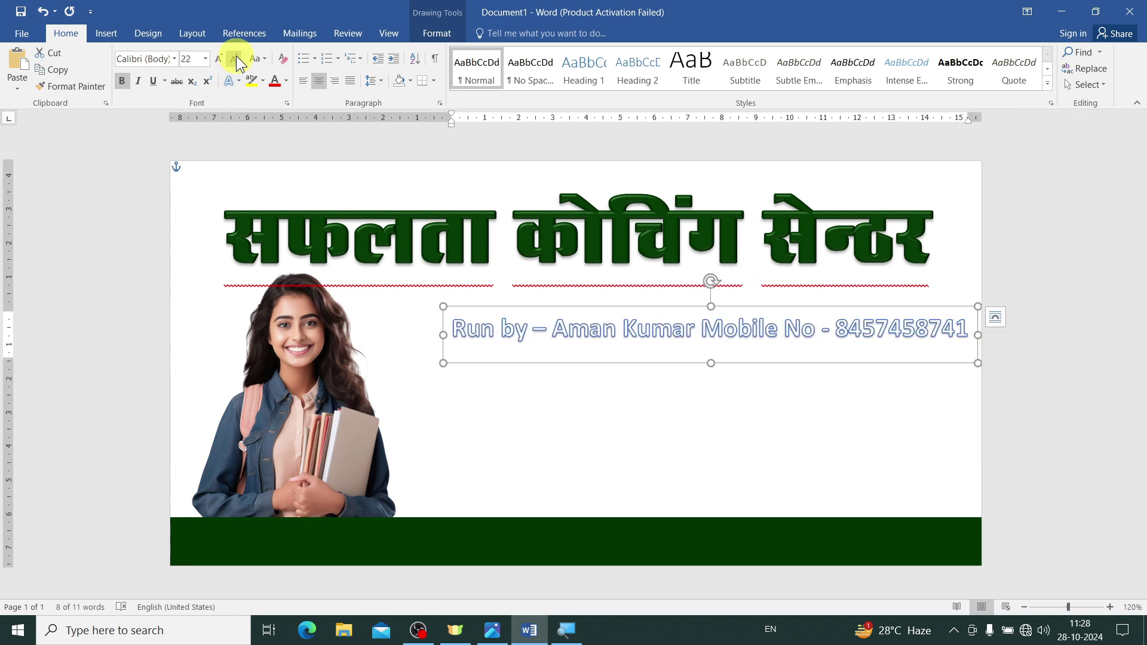
pyautogui.click(173, 59)
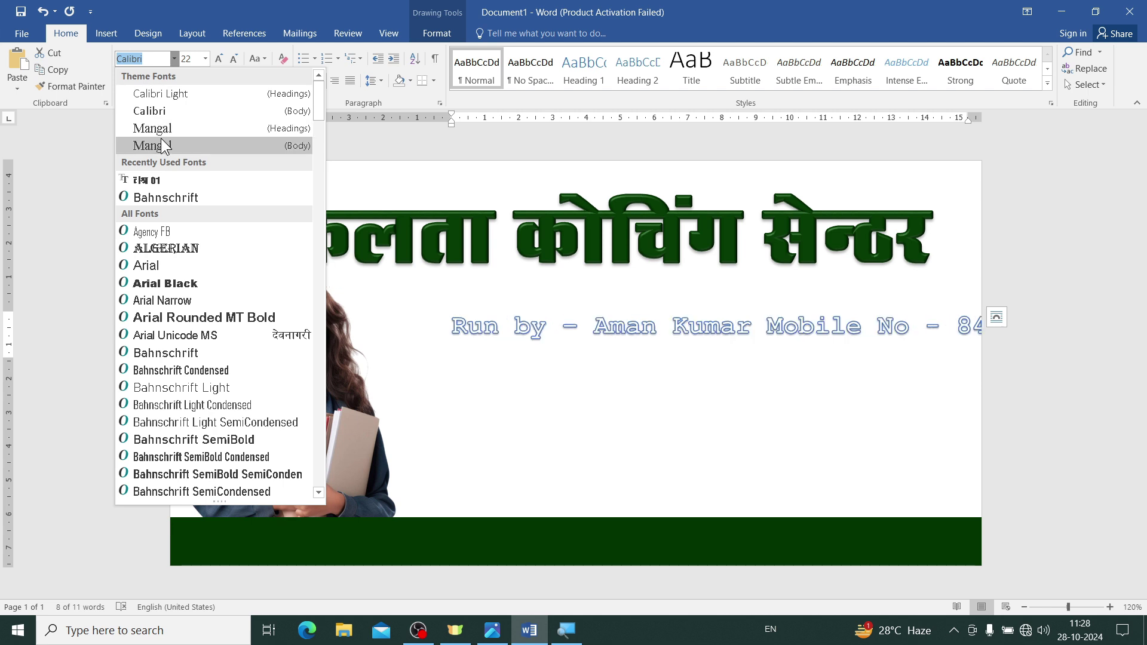
pyautogui.click(154, 199)
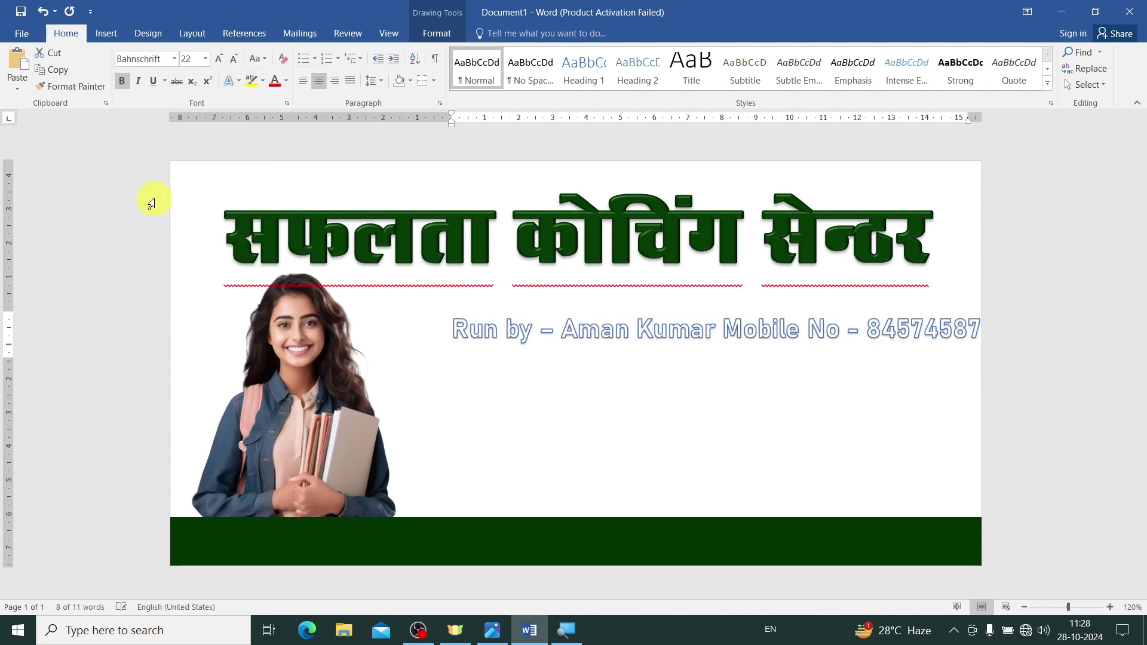
# - Give the contact line a solid red fill with no outline
pyautogui.click(438, 36)
pyautogui.click(588, 68)
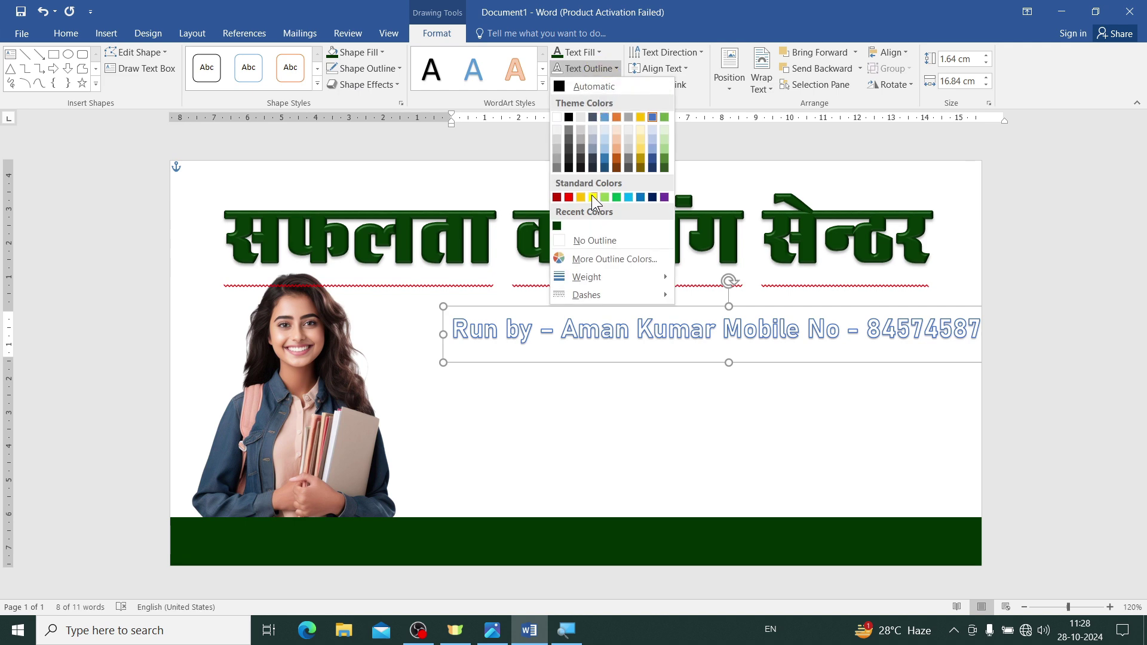
pyautogui.click(592, 240)
pyautogui.click(582, 52)
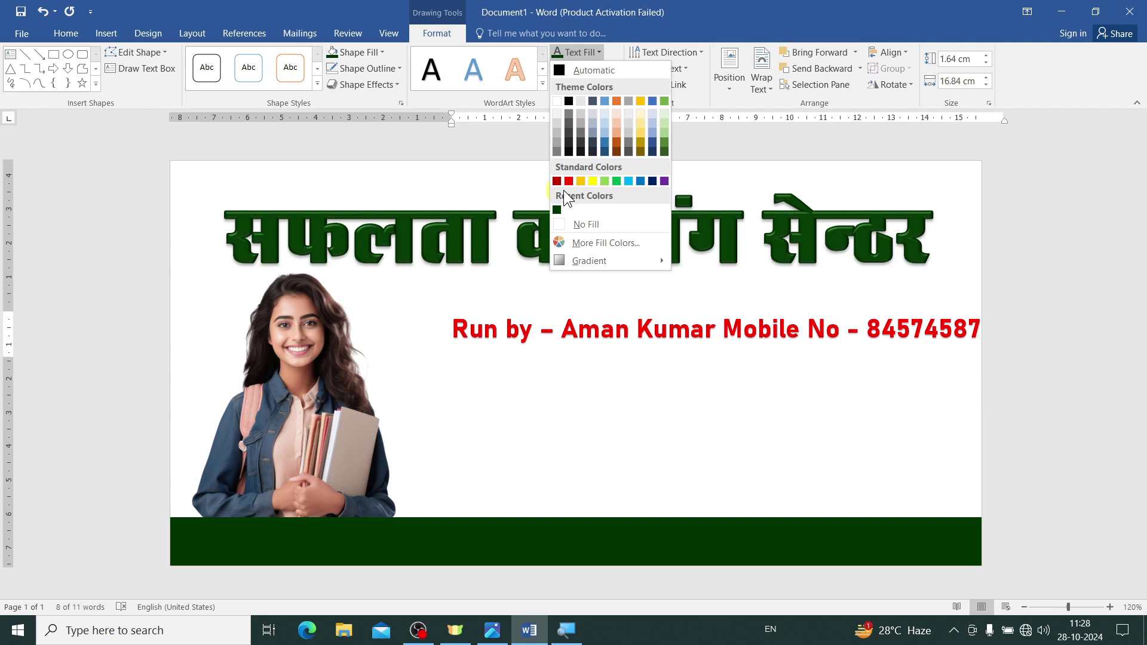
pyautogui.click(569, 181)
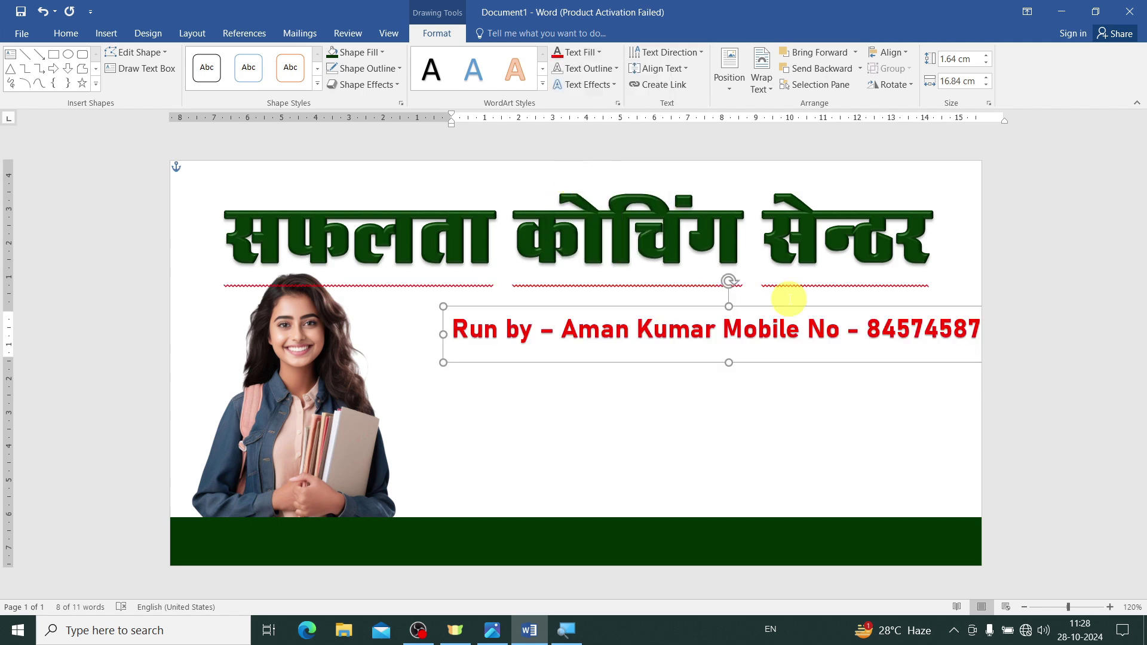
# - Reduce the contact line to 18 pt and position it under the title toward the right
pyautogui.moveTo(812, 365); pyautogui.dragTo(744, 327)
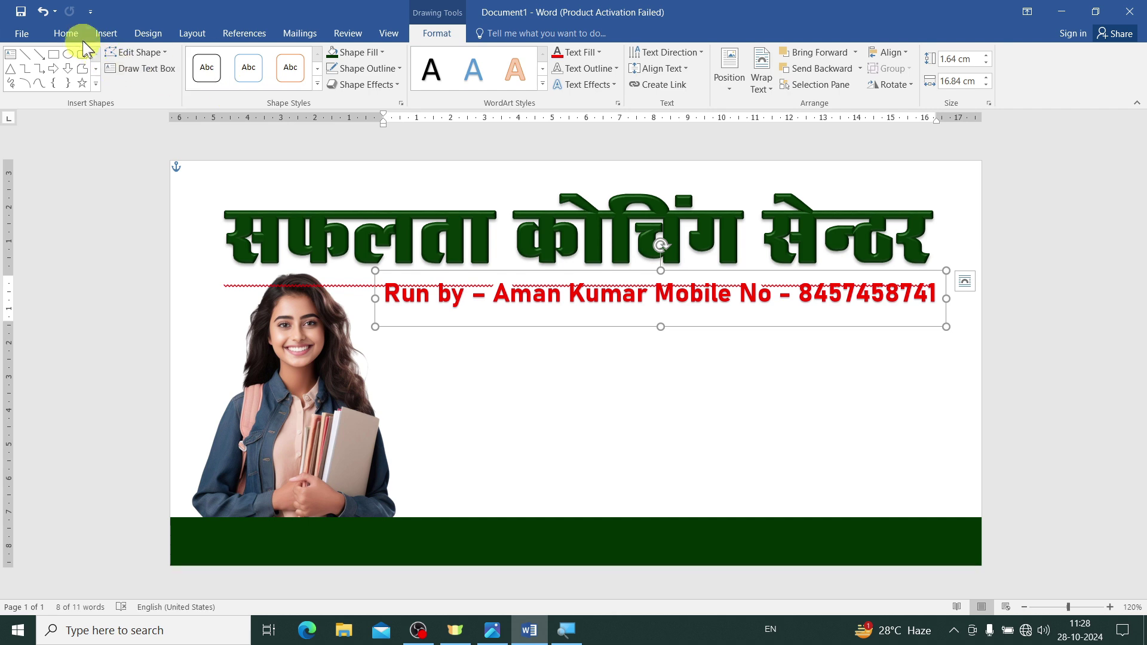
pyautogui.click(67, 34)
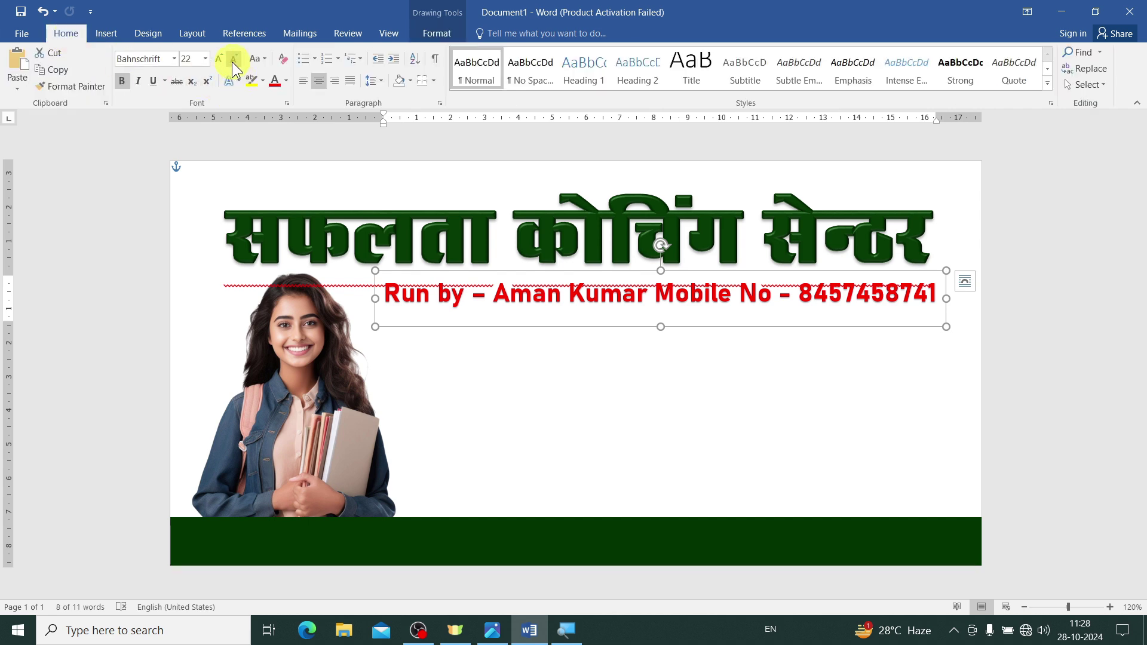
pyautogui.click(232, 62)
pyautogui.click(232, 62)
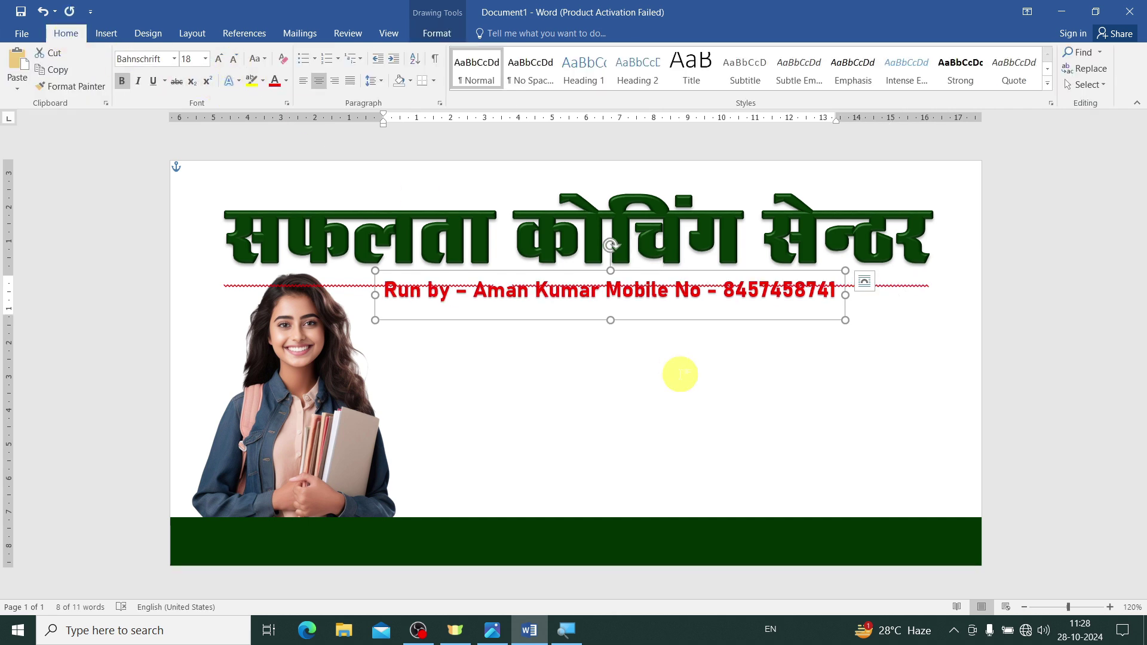
pyautogui.moveTo(679, 323); pyautogui.dragTo(770, 323)
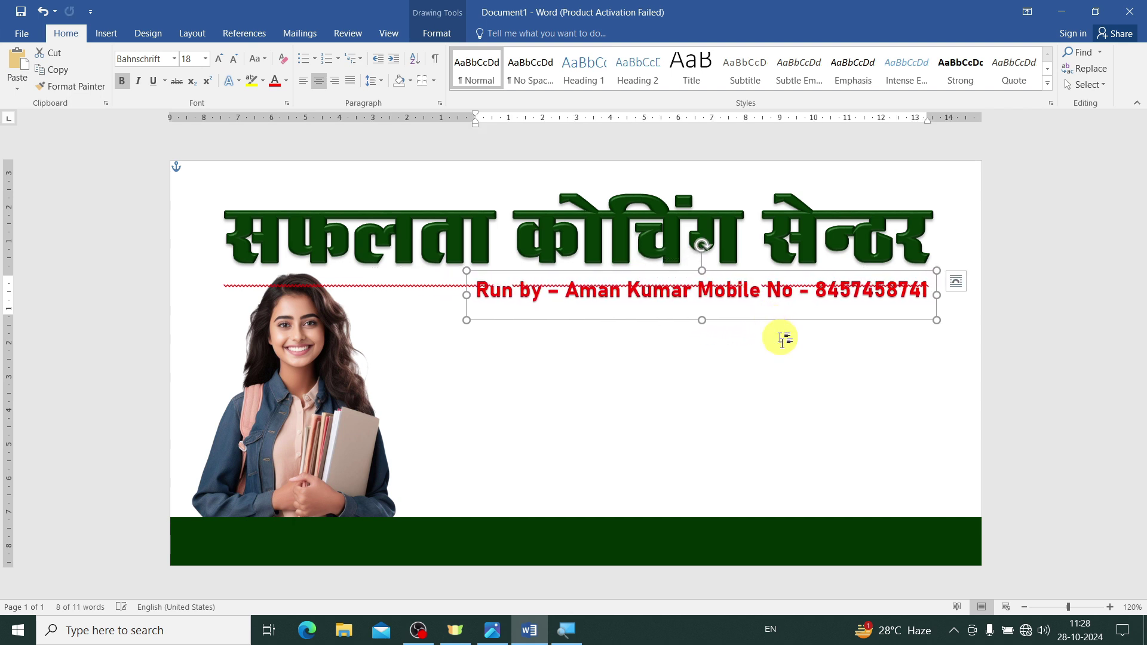
pyautogui.click(793, 386)
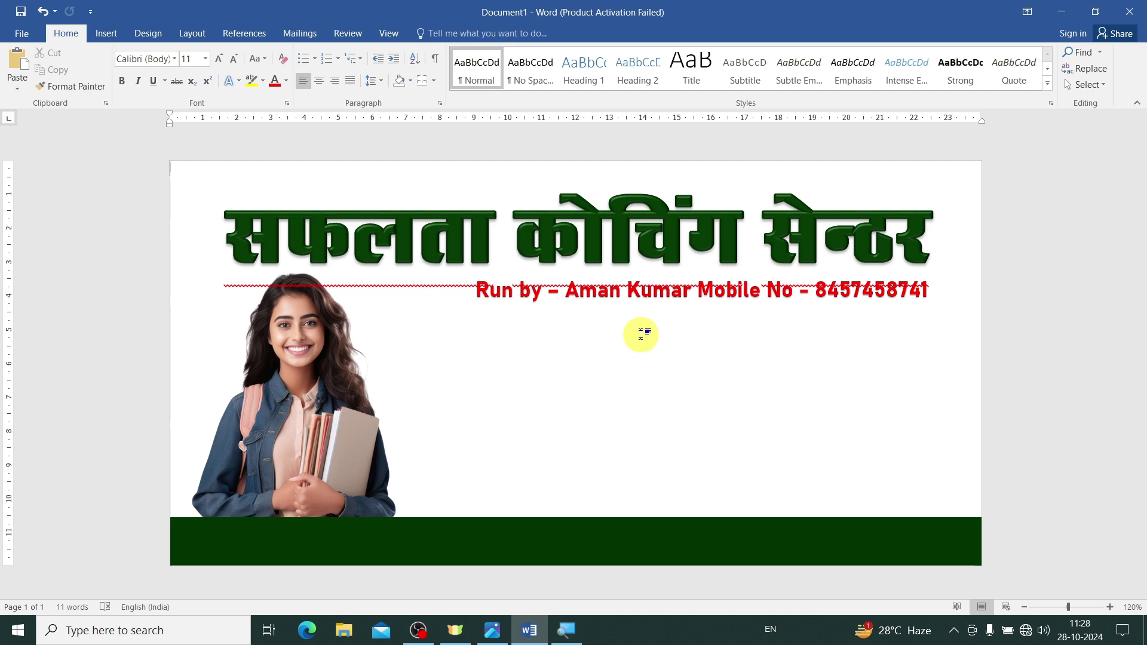
pyautogui.click(105, 33)
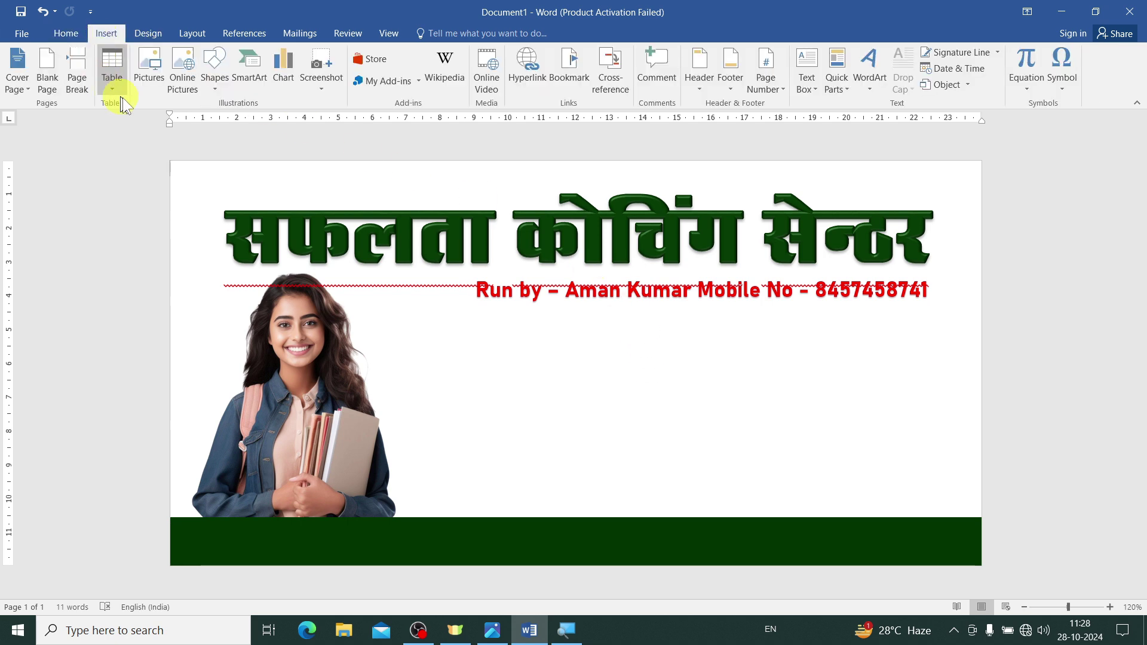
# - Draw a wide, fully rounded pill bar below the contact line, right of the photo
pyautogui.click(215, 72)
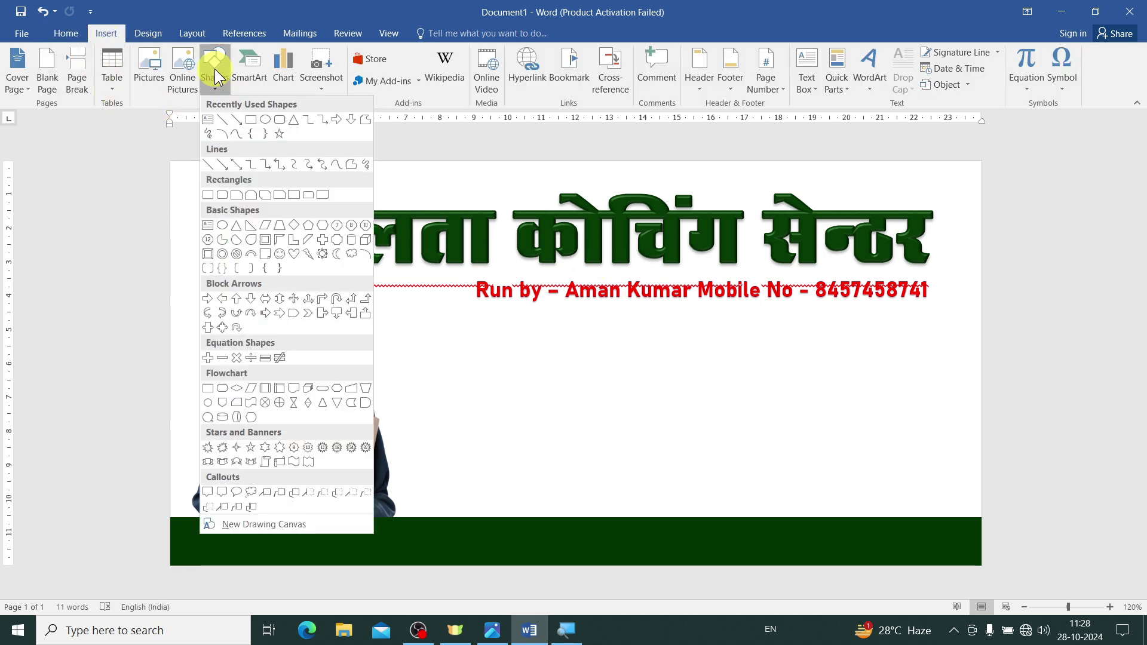
pyautogui.click(280, 122)
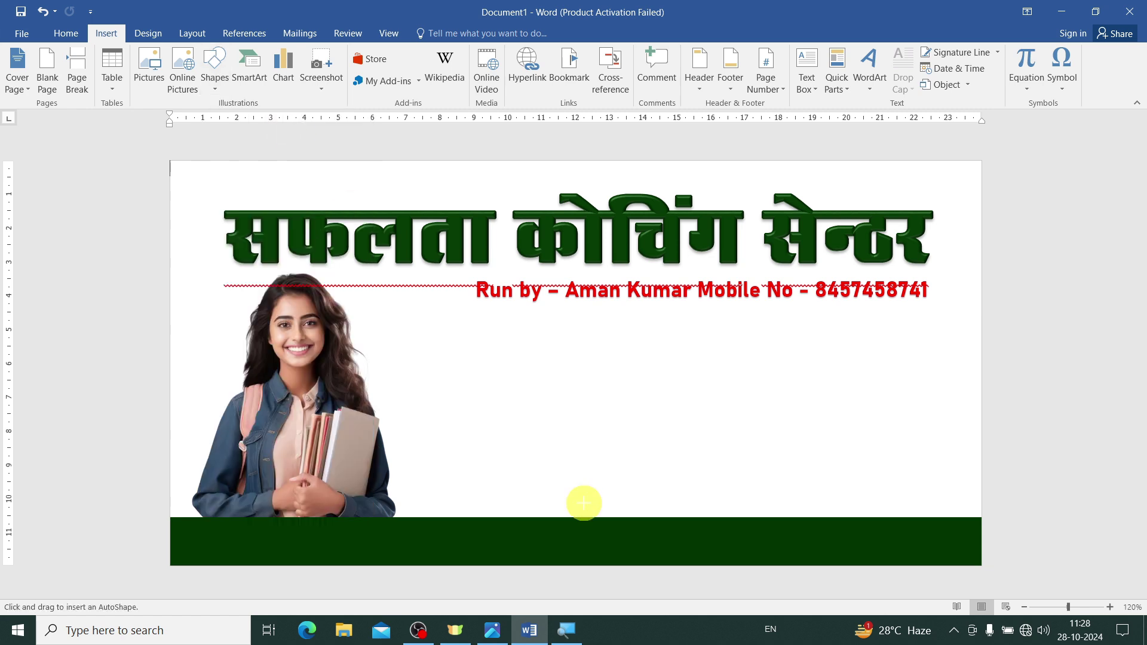
pyautogui.moveTo(436, 324)
pyautogui.mouseDown()
pyautogui.moveTo(513, 358)
pyautogui.moveTo(957, 373)
pyautogui.mouseUp()
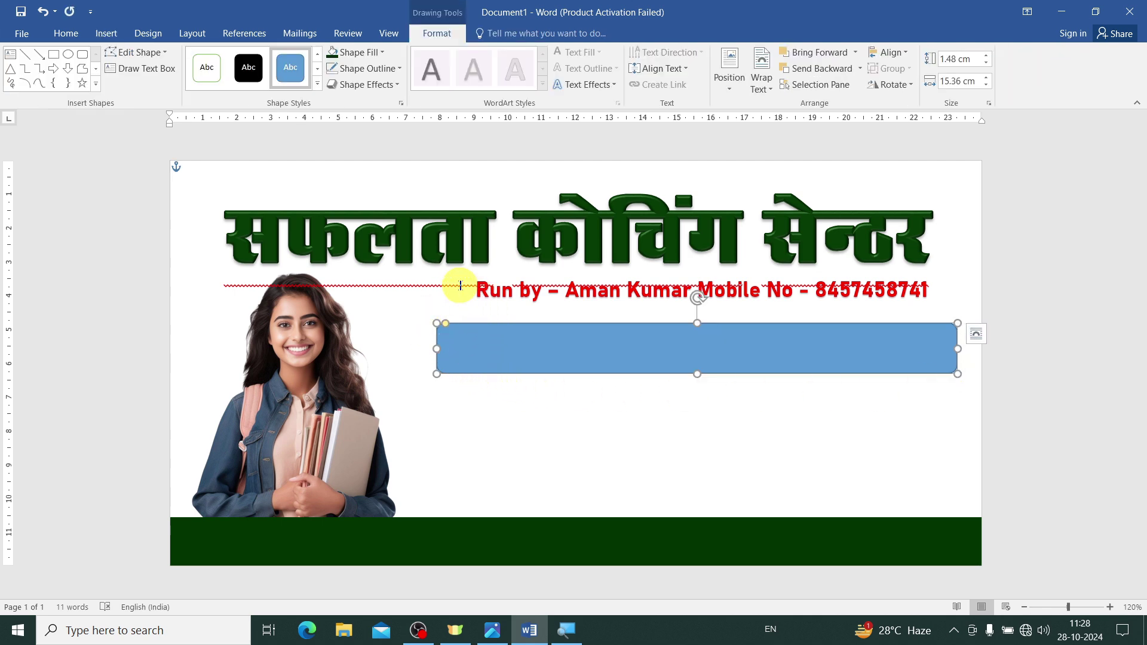
pyautogui.moveTo(448, 327); pyautogui.dragTo(472, 333)
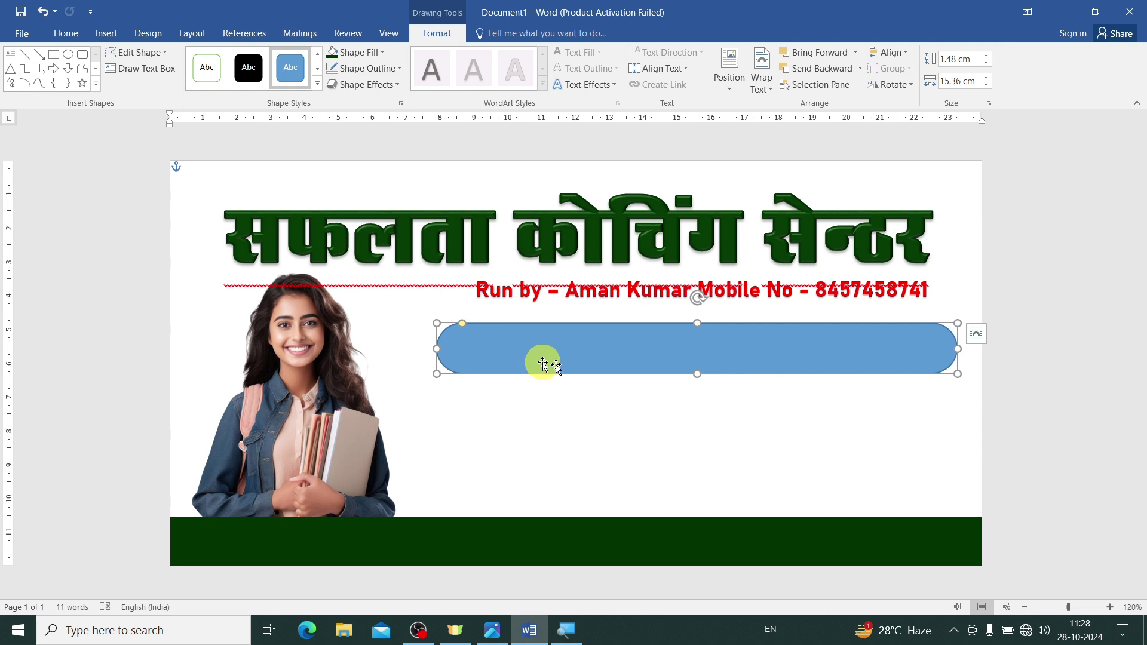
pyautogui.moveTo(661, 361); pyautogui.dragTo(613, 345)
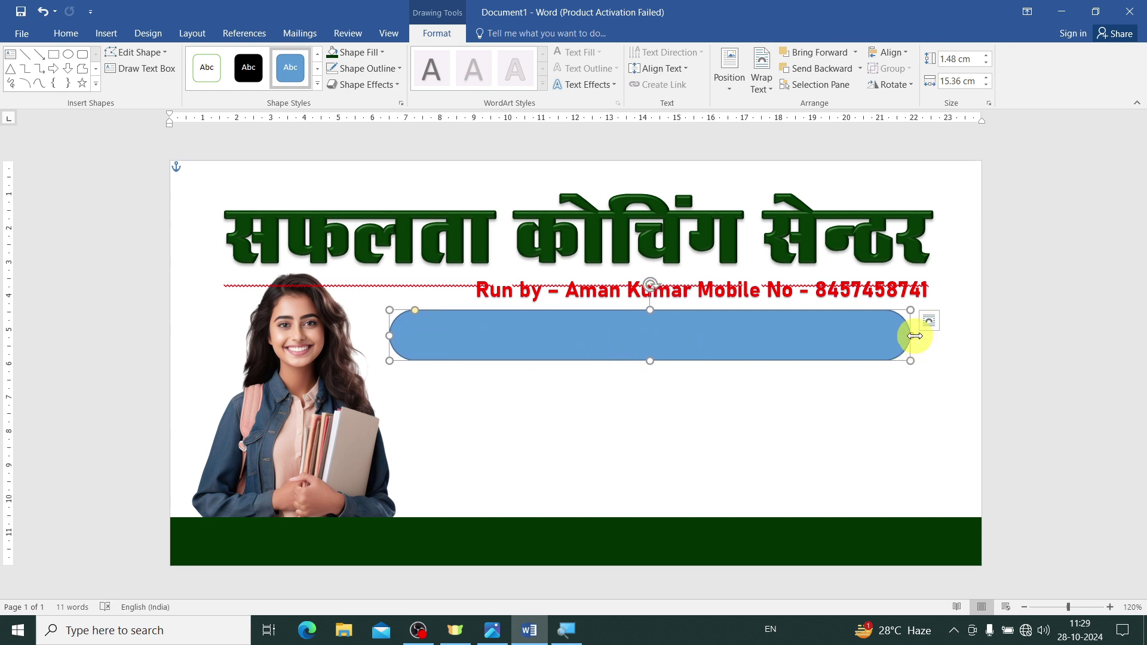
pyautogui.moveTo(915, 336); pyautogui.dragTo(942, 336)
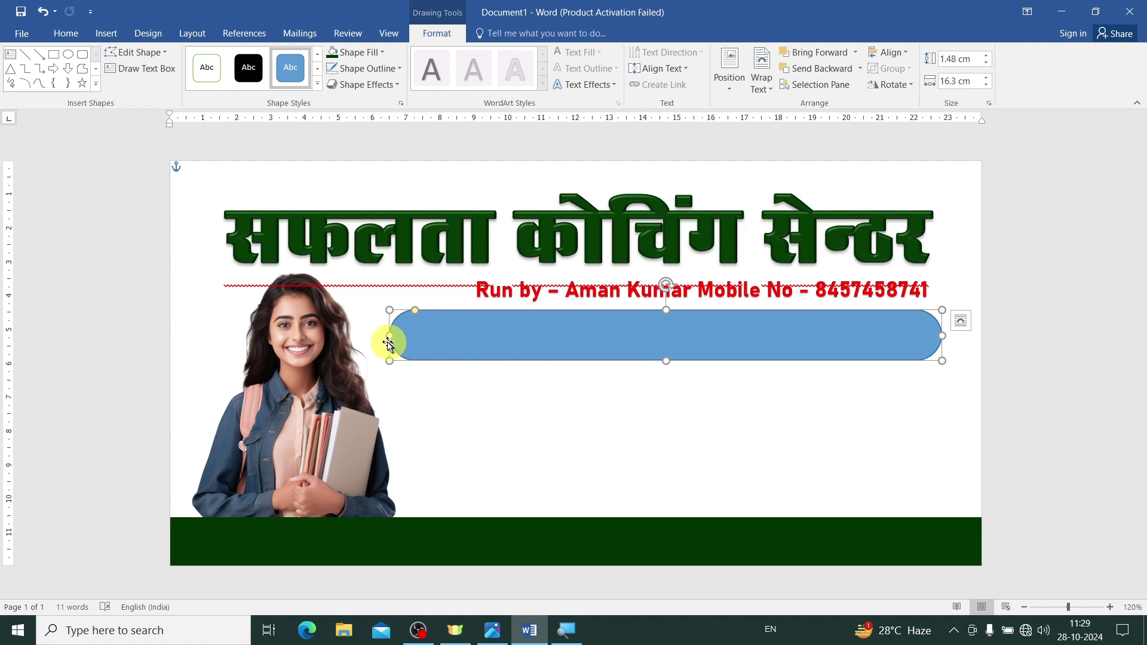
pyautogui.moveTo(390, 336); pyautogui.dragTo(379, 336)
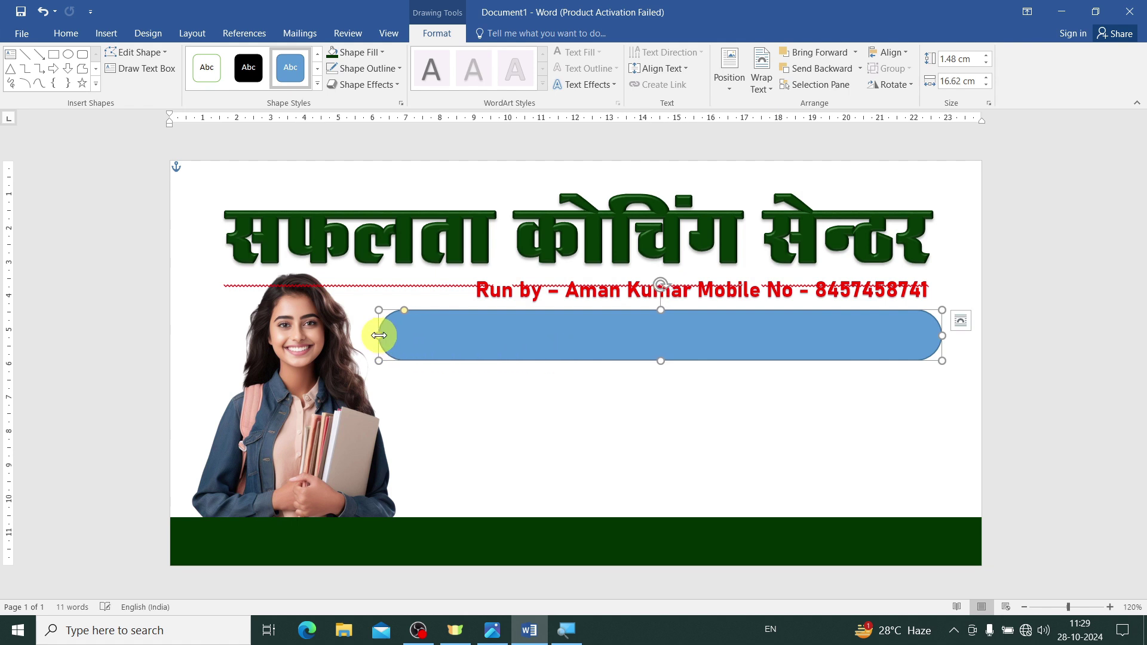
# - Give the bar no outline and a dark green fill
pyautogui.click(368, 68)
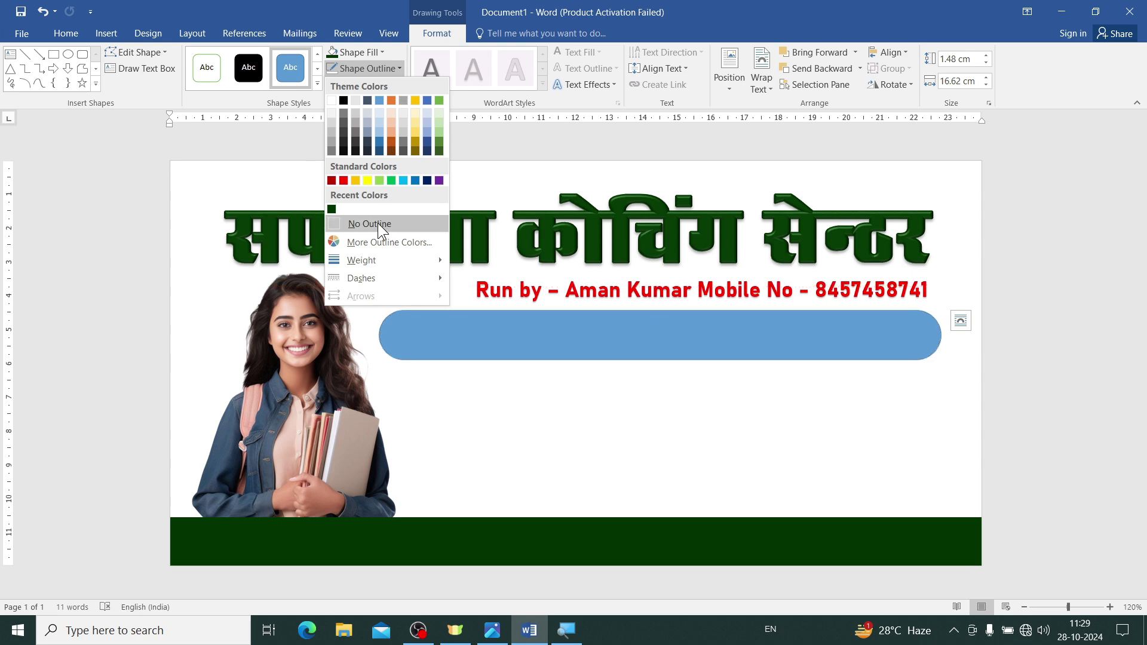
pyautogui.click(377, 223)
pyautogui.click(360, 58)
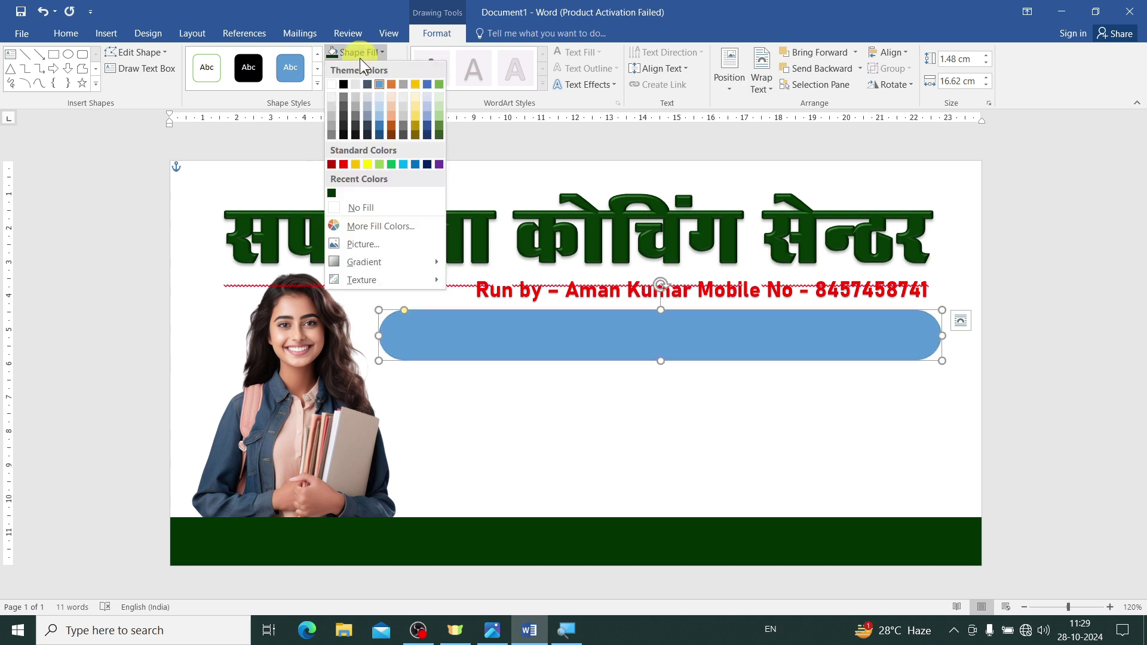
pyautogui.click(331, 194)
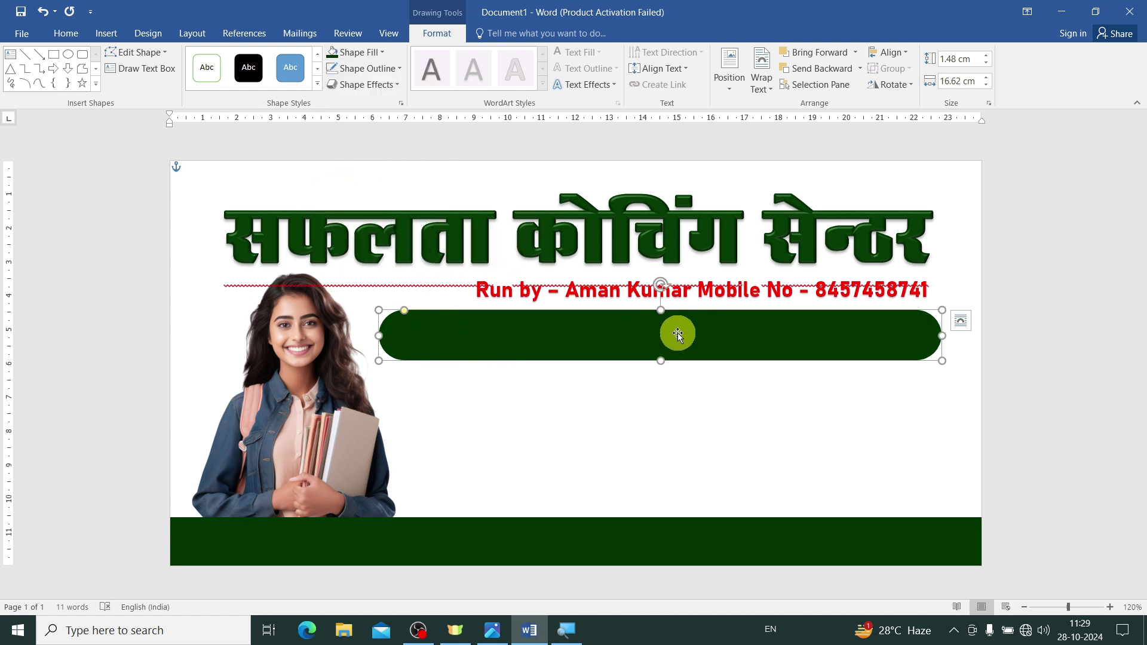
# - Duplicate the contact line onto the green bar and make its text white
pyautogui.click(680, 422)
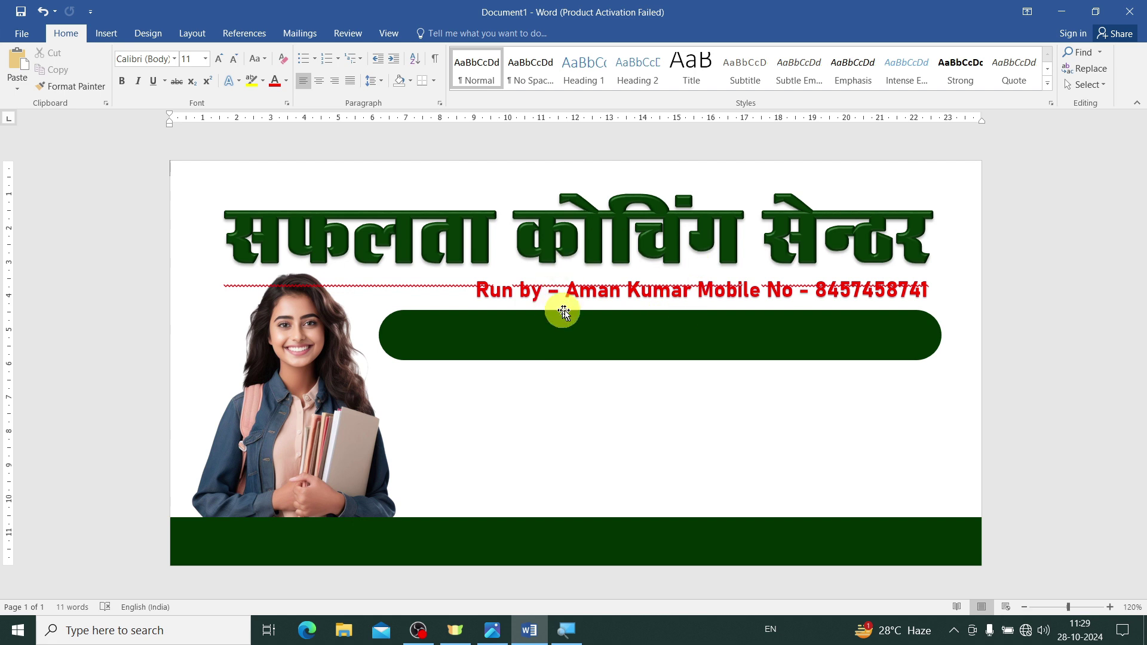
pyautogui.click(508, 293)
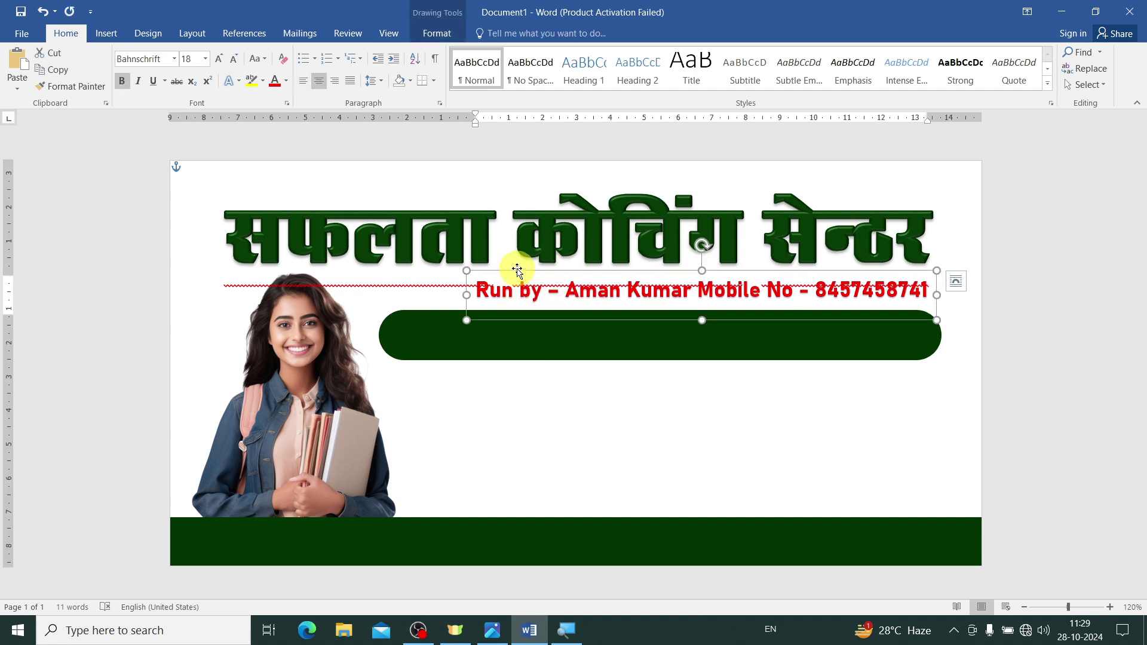
pyautogui.hotkey('ctrl', 'd')
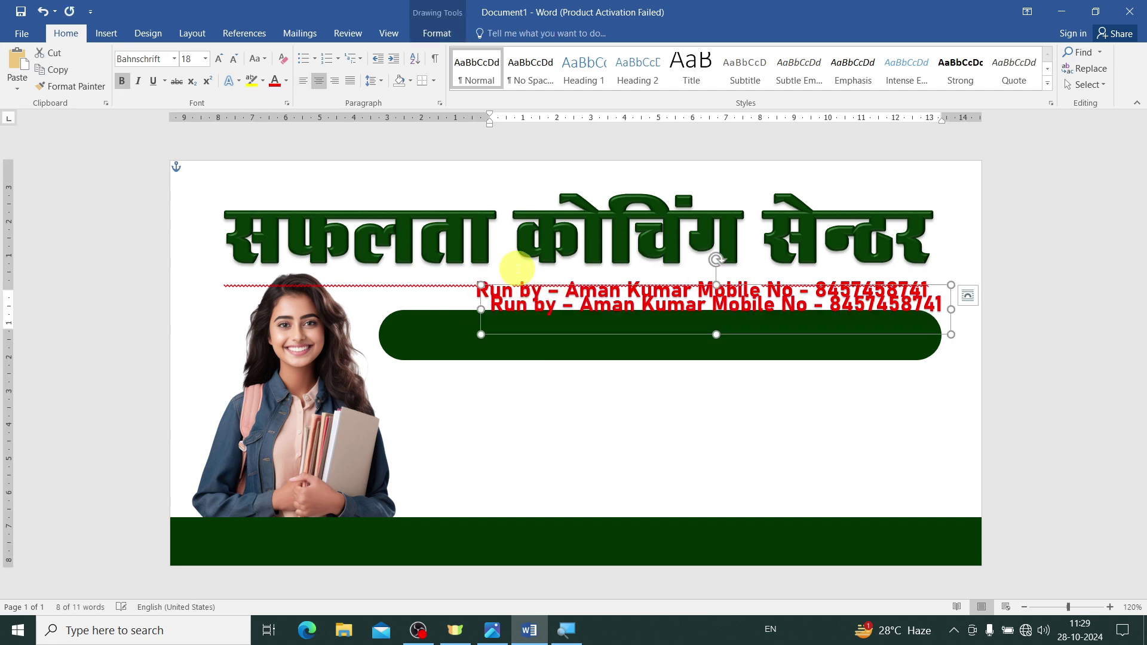
pyautogui.moveTo(534, 335); pyautogui.dragTo(462, 368)
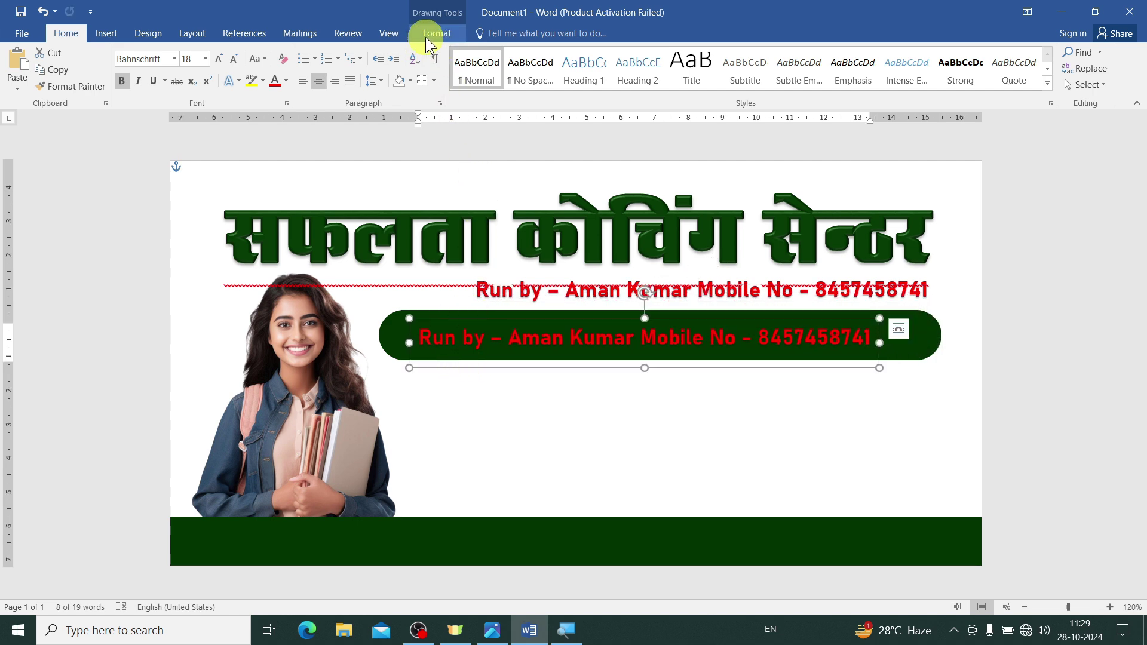
pyautogui.click(286, 81)
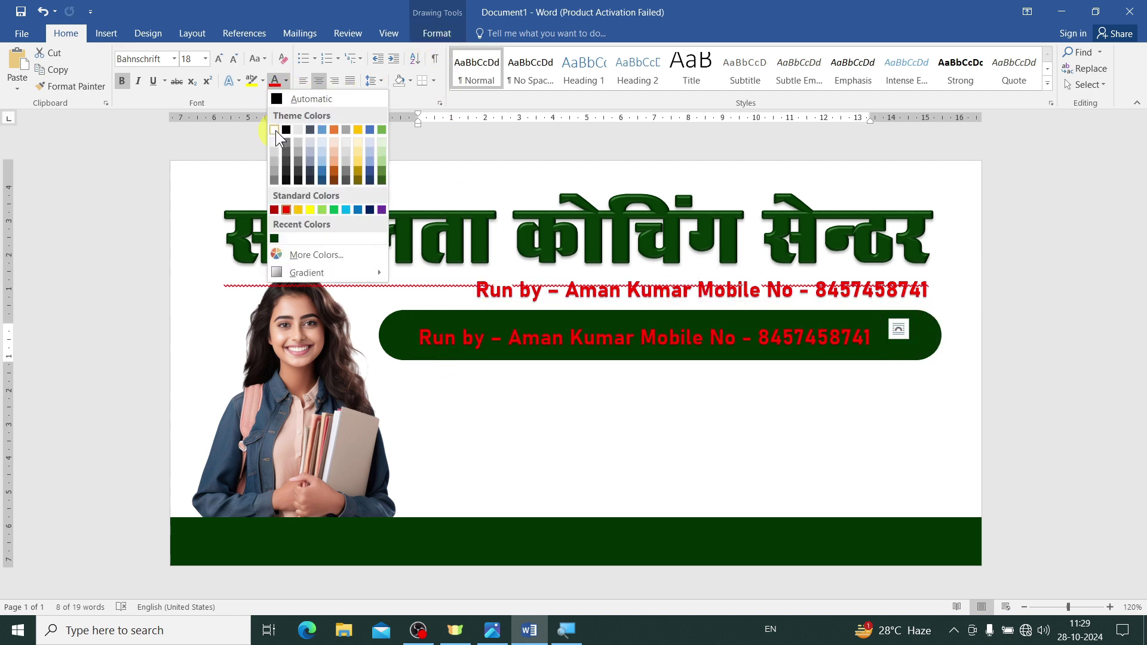
pyautogui.click(274, 131)
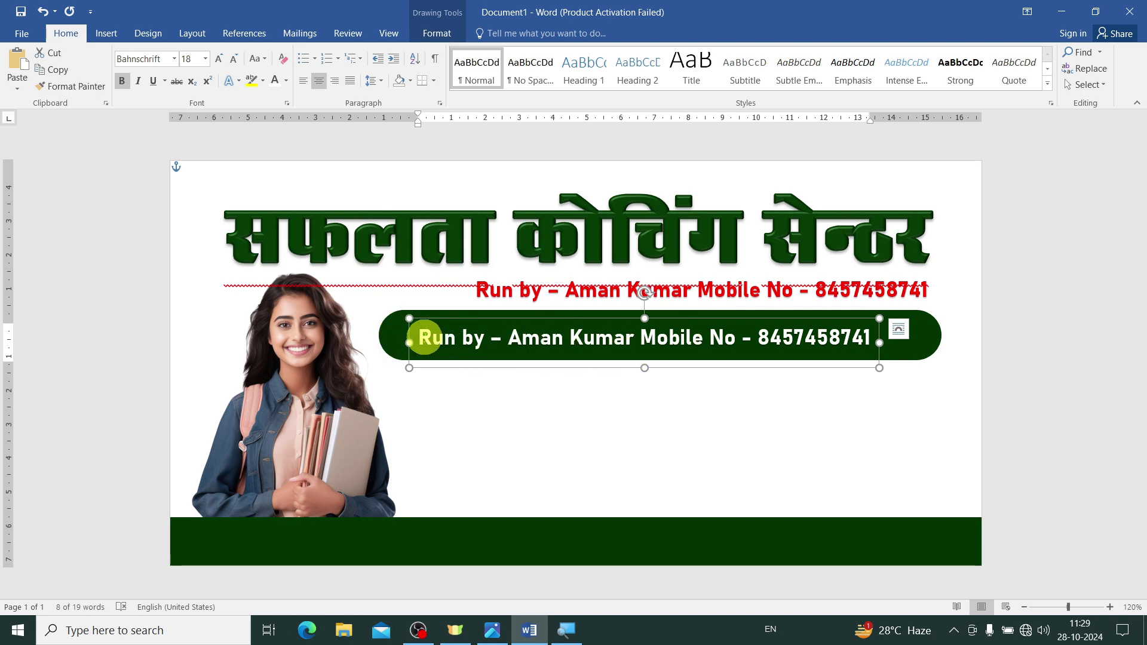
# - Change the copy to 'Class :- I to XII ( All Subject NCRT )' at 28 pt, centred on the bar
pyautogui.moveTo(424, 338); pyautogui.dragTo(881, 340)
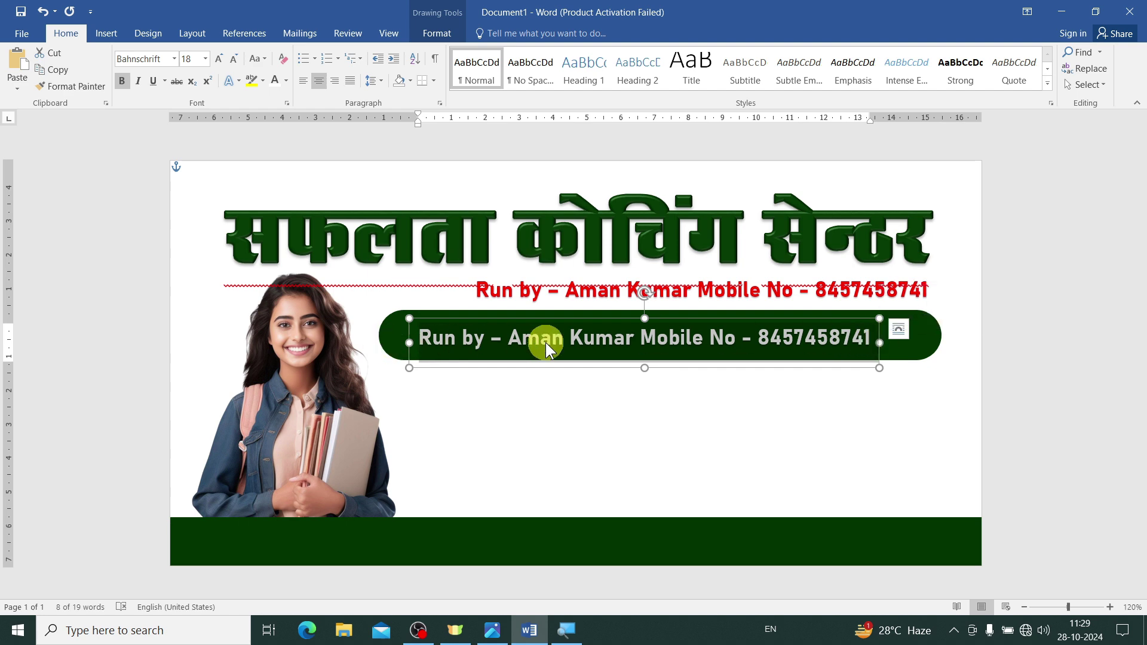
pyautogui.write('Class :- I to XII ( All Subject NCRT )')
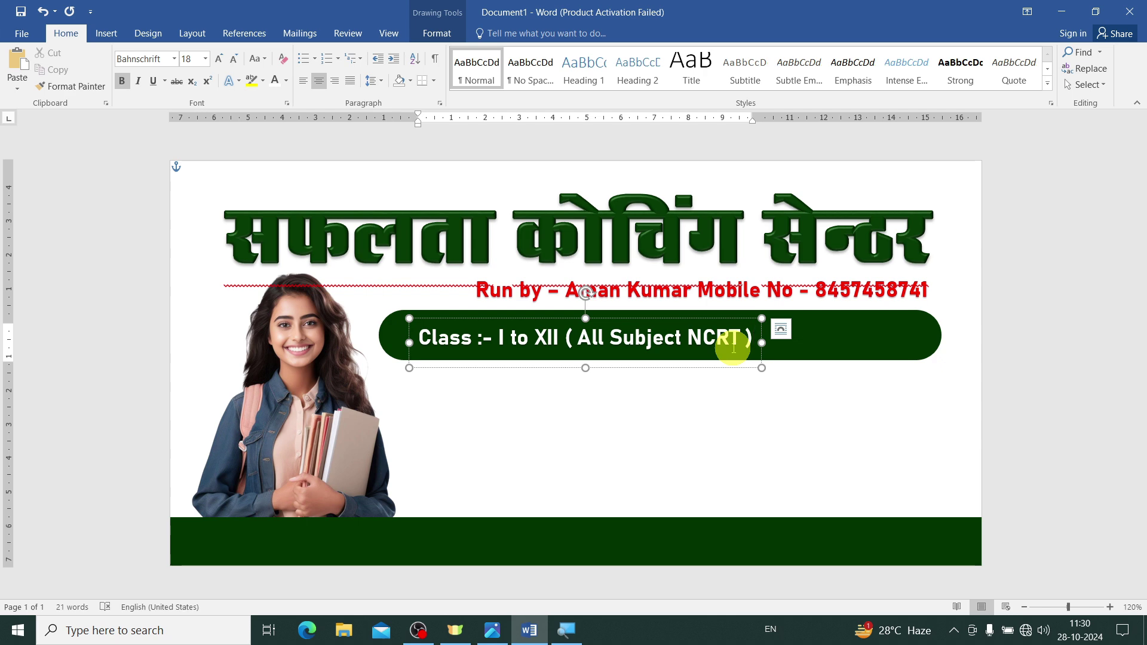
pyautogui.click(706, 369)
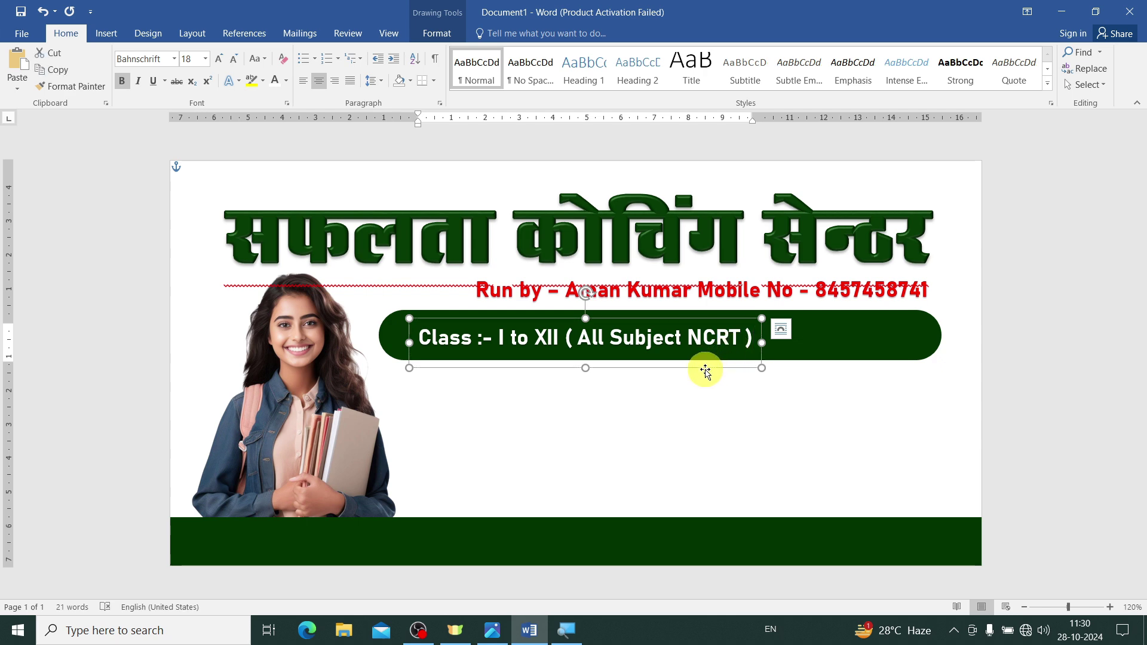
pyautogui.click(220, 60)
pyautogui.click(220, 60)
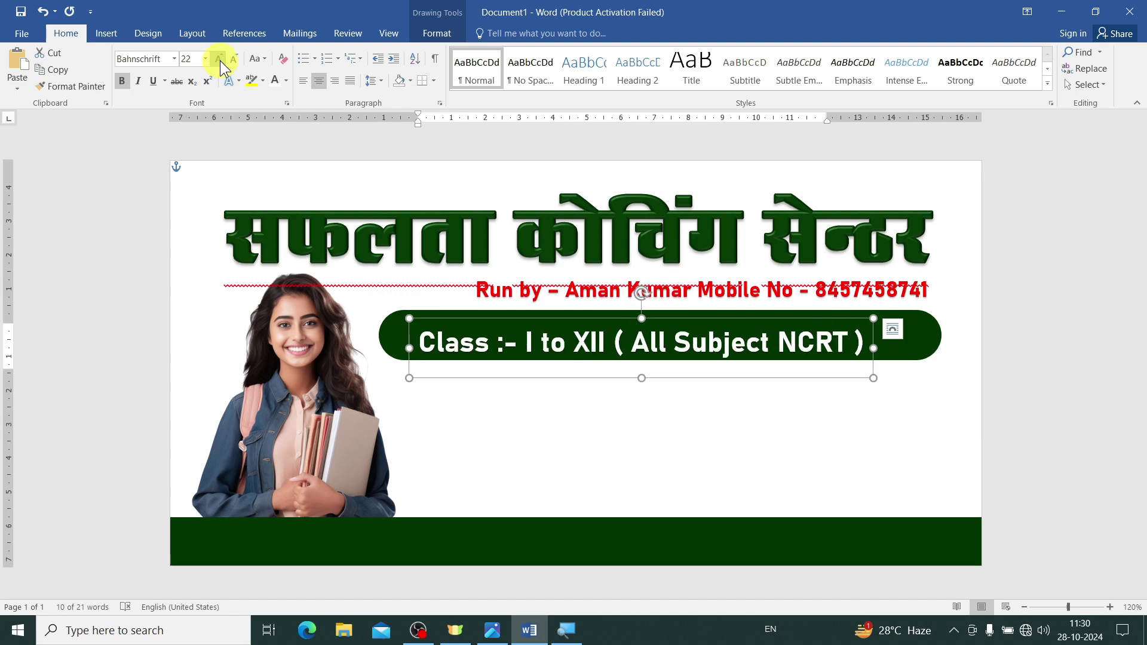
pyautogui.click(219, 60)
pyautogui.click(219, 60)
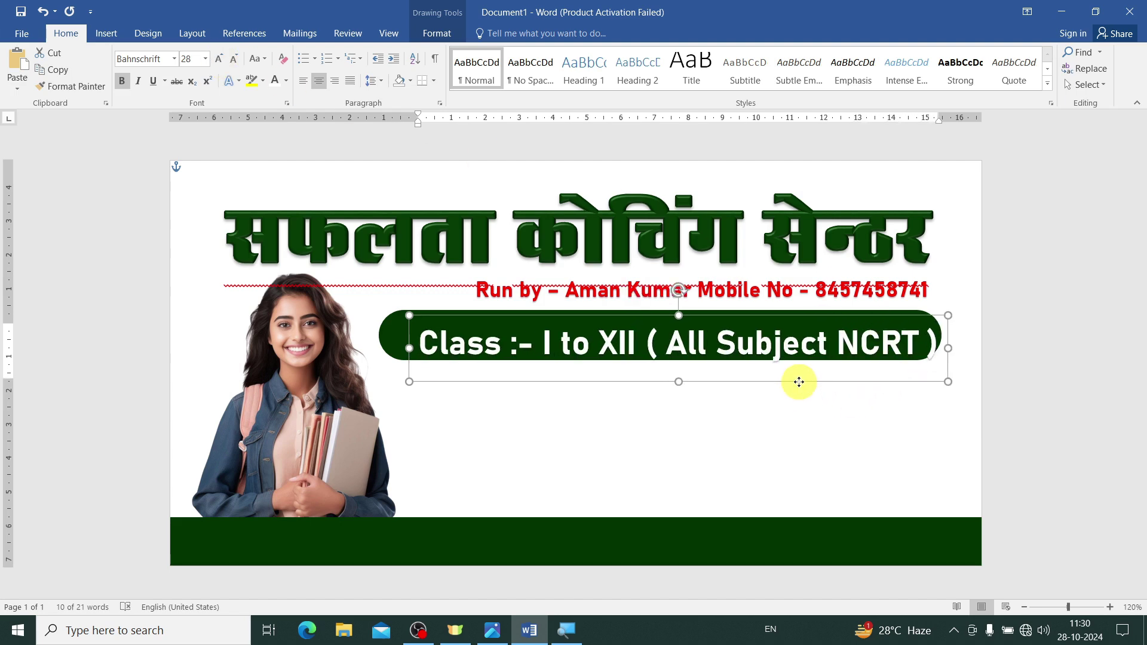
pyautogui.moveTo(800, 389); pyautogui.dragTo(781, 378)
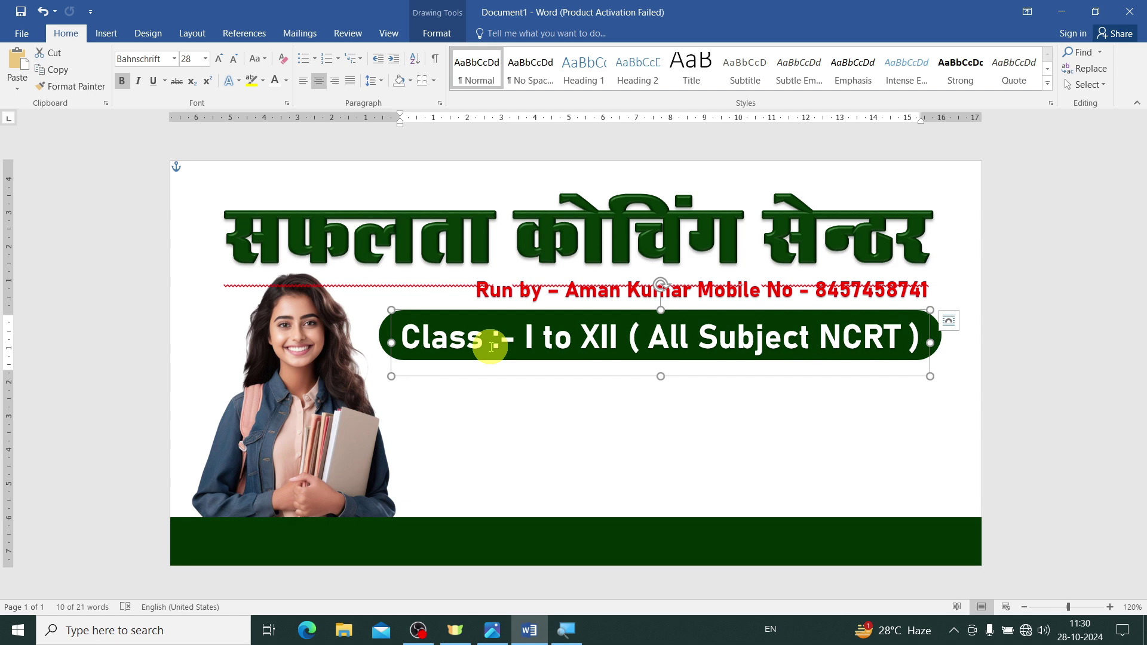
pyautogui.click(174, 59)
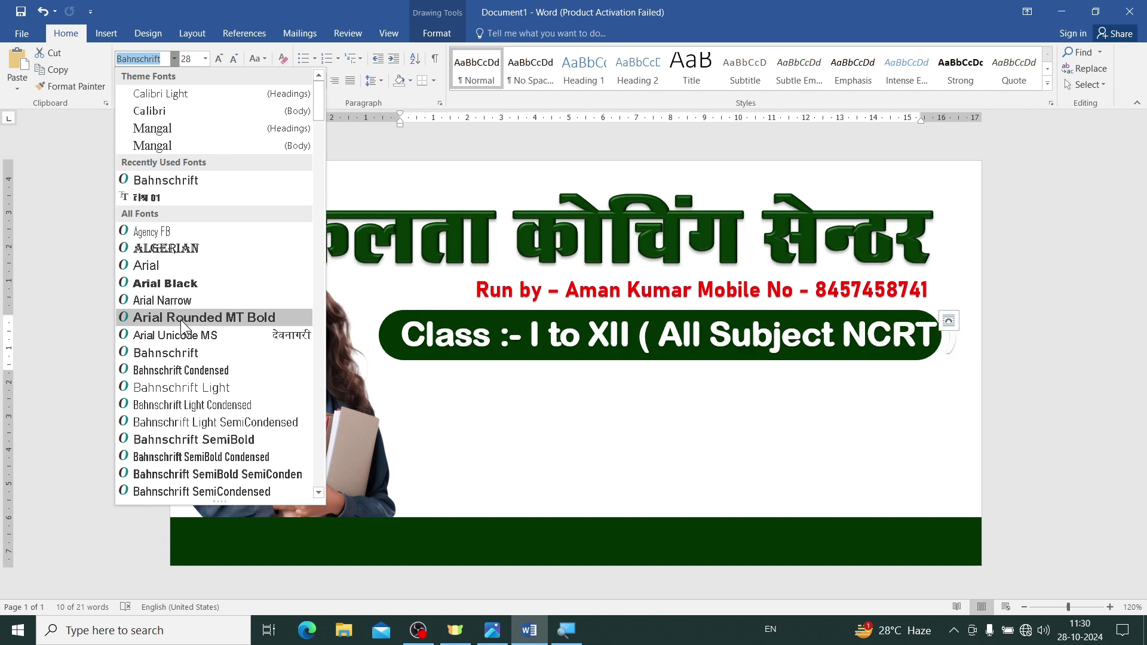
pyautogui.click(545, 431)
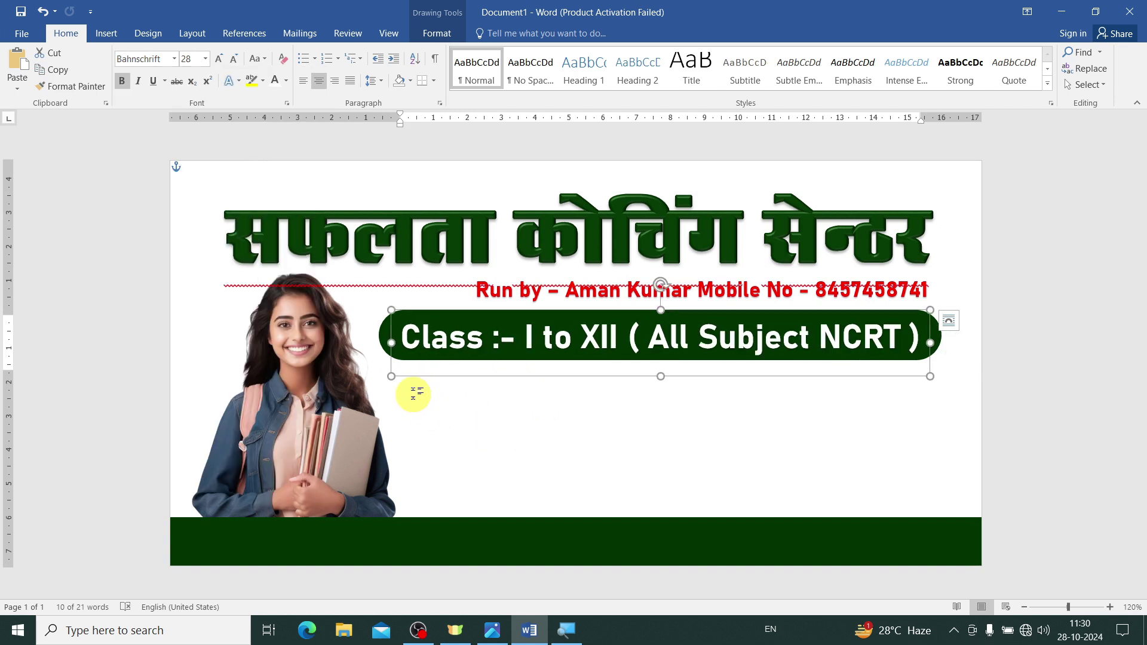
pyautogui.click(382, 339)
pyautogui.click(444, 34)
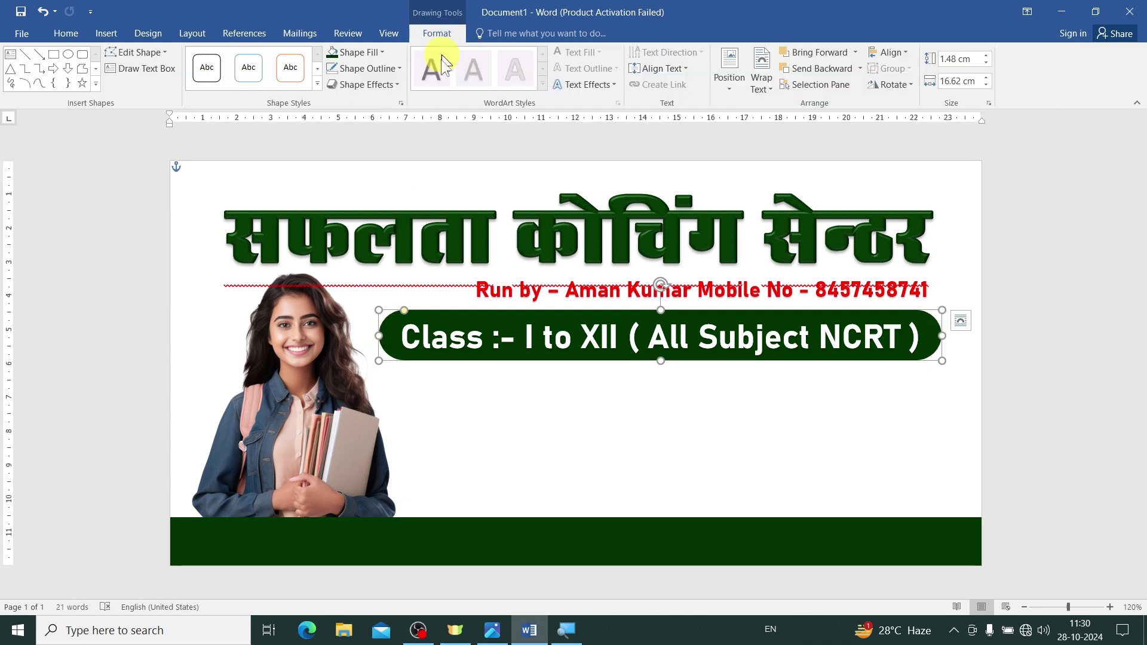
pyautogui.click(348, 53)
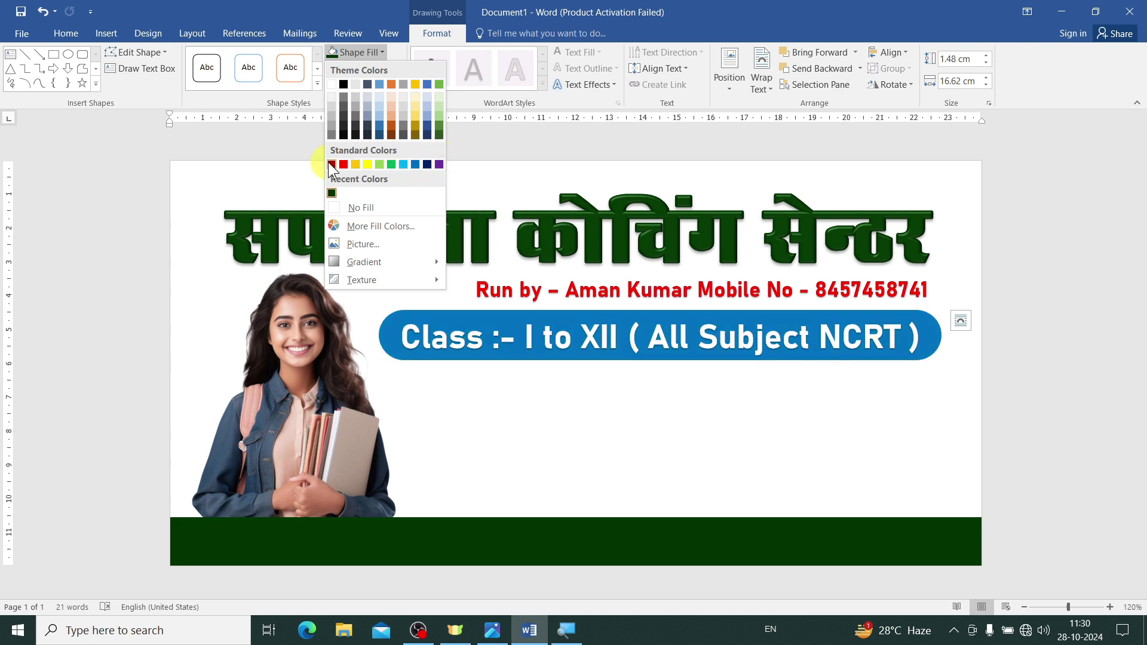
pyautogui.click(332, 192)
pyautogui.click(438, 410)
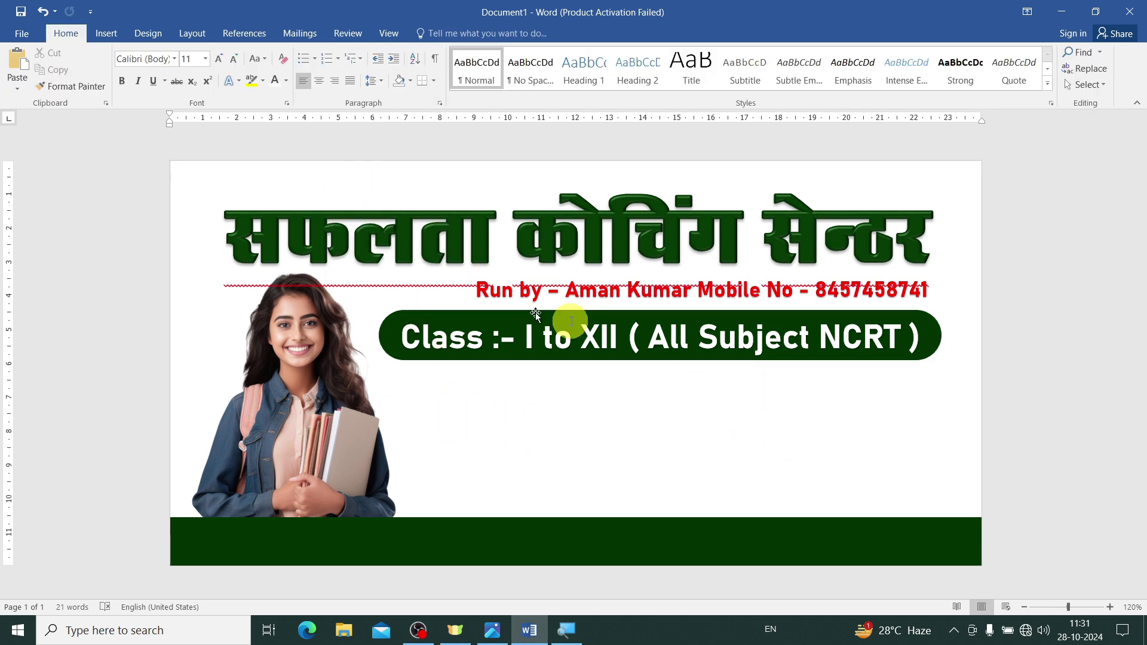
pyautogui.click(835, 388)
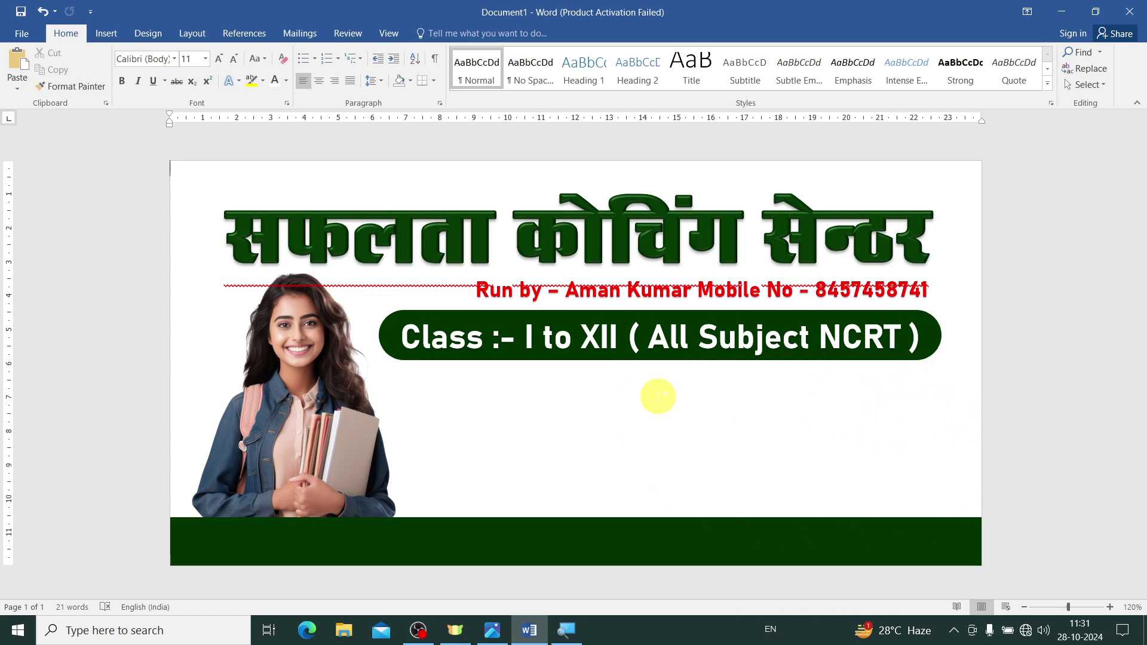
# - Insert the 2024-2025 Admission Open badge picture
pyautogui.click(98, 37)
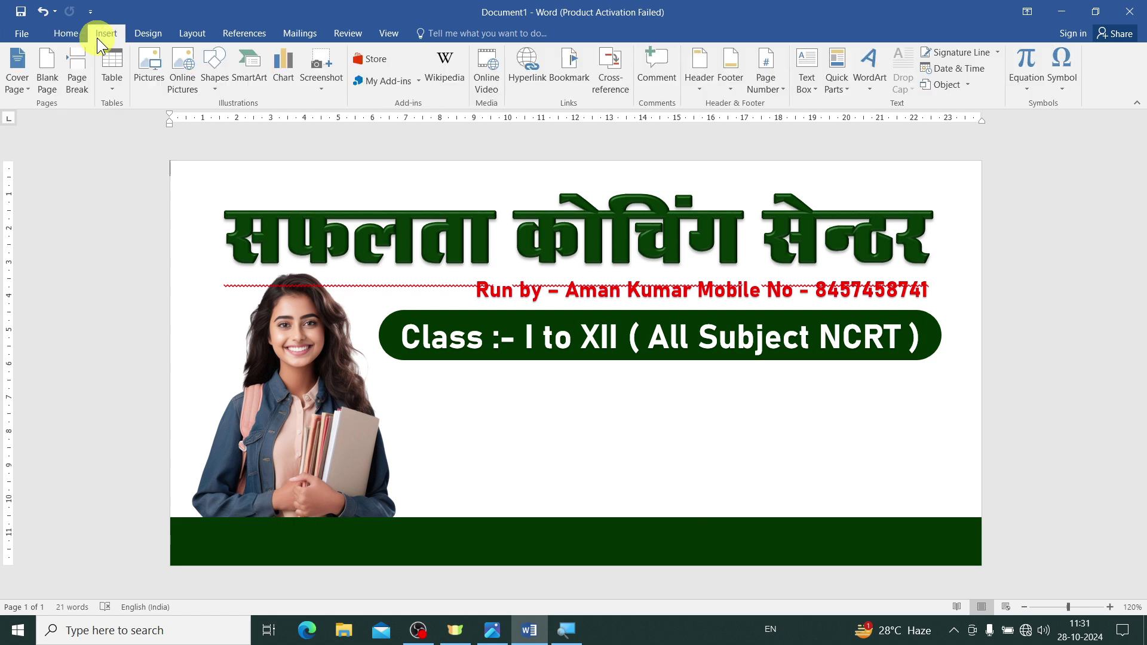
pyautogui.click(148, 77)
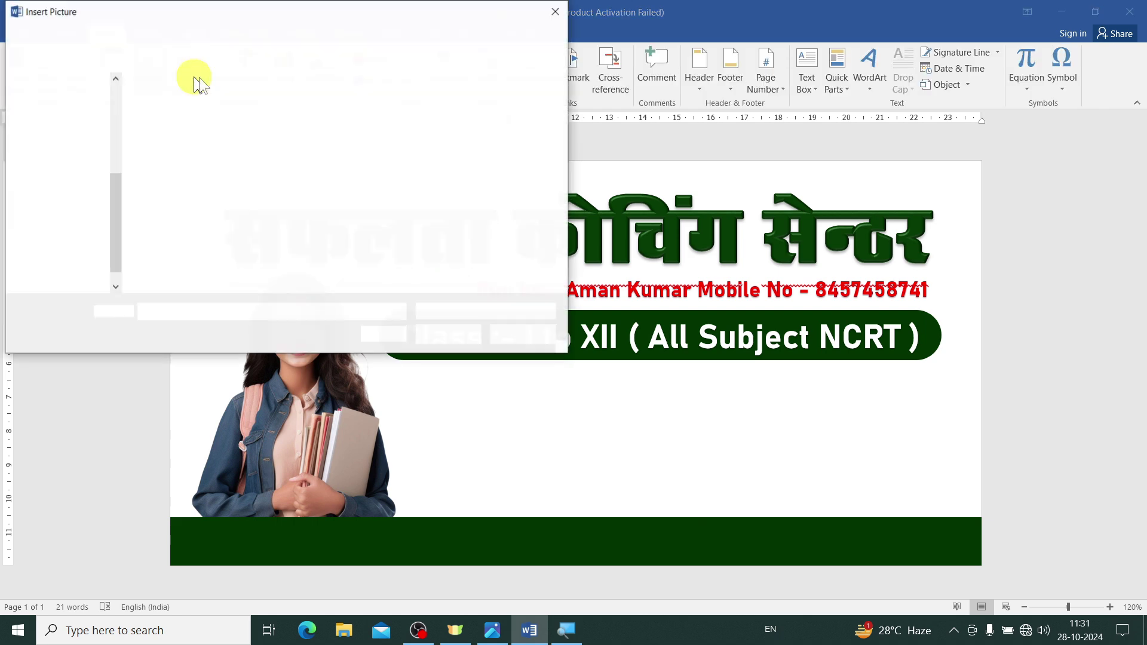
pyautogui.click(355, 114)
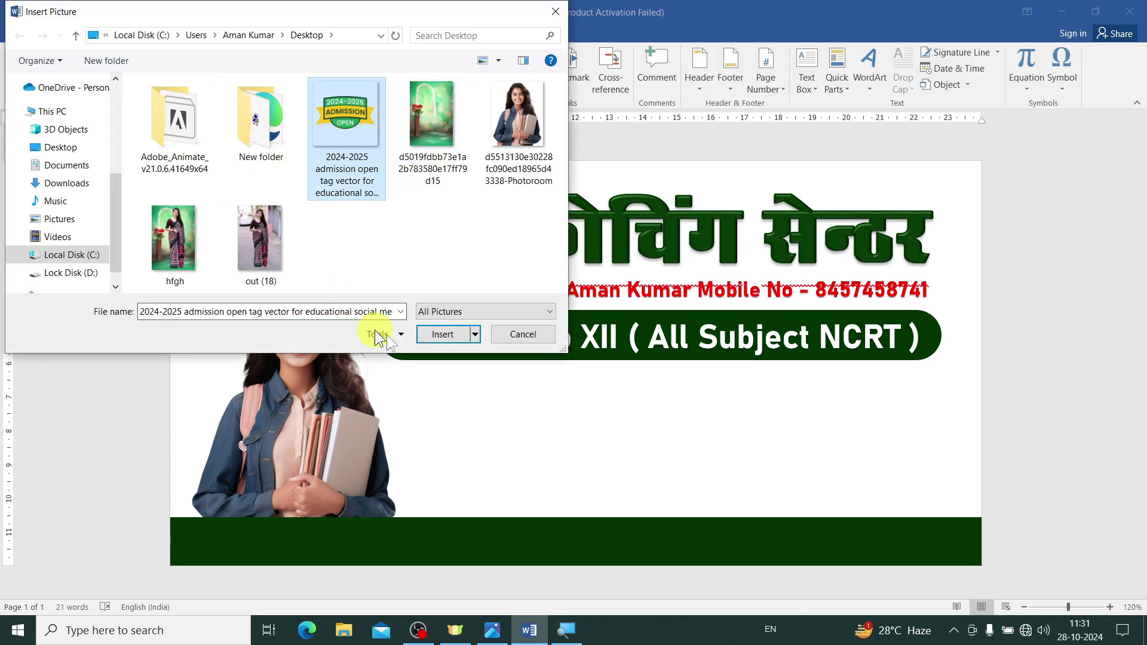
pyautogui.click(430, 335)
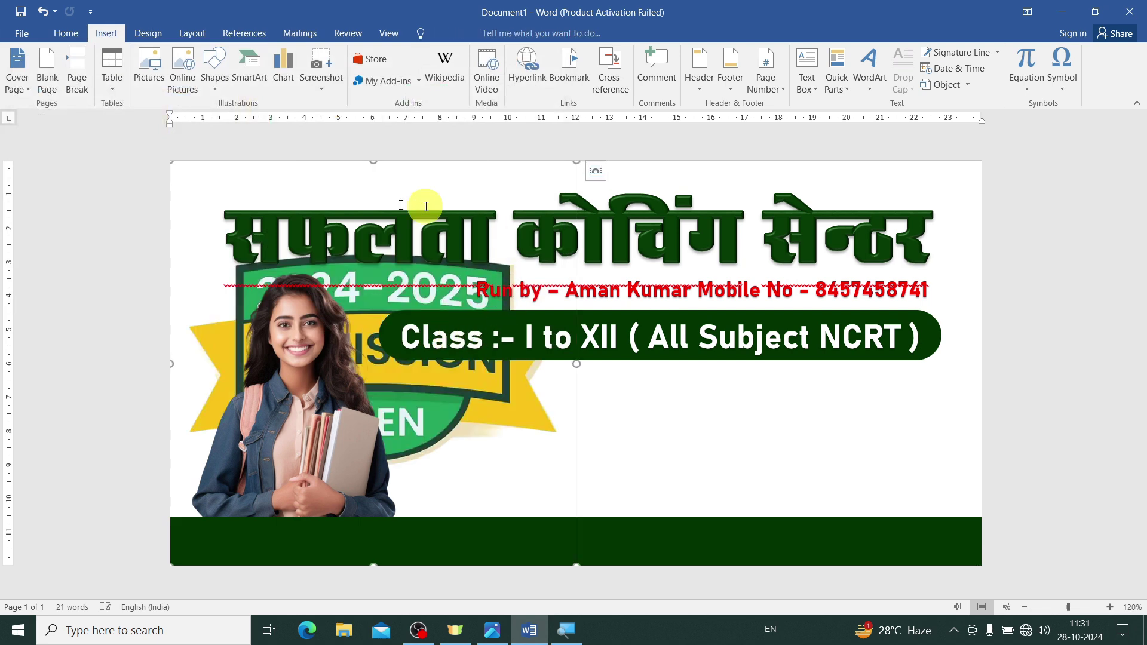
# - Float the badge in front of text, shrink it to 6.75 cm, and place it at lower right
pyautogui.click(795, 77)
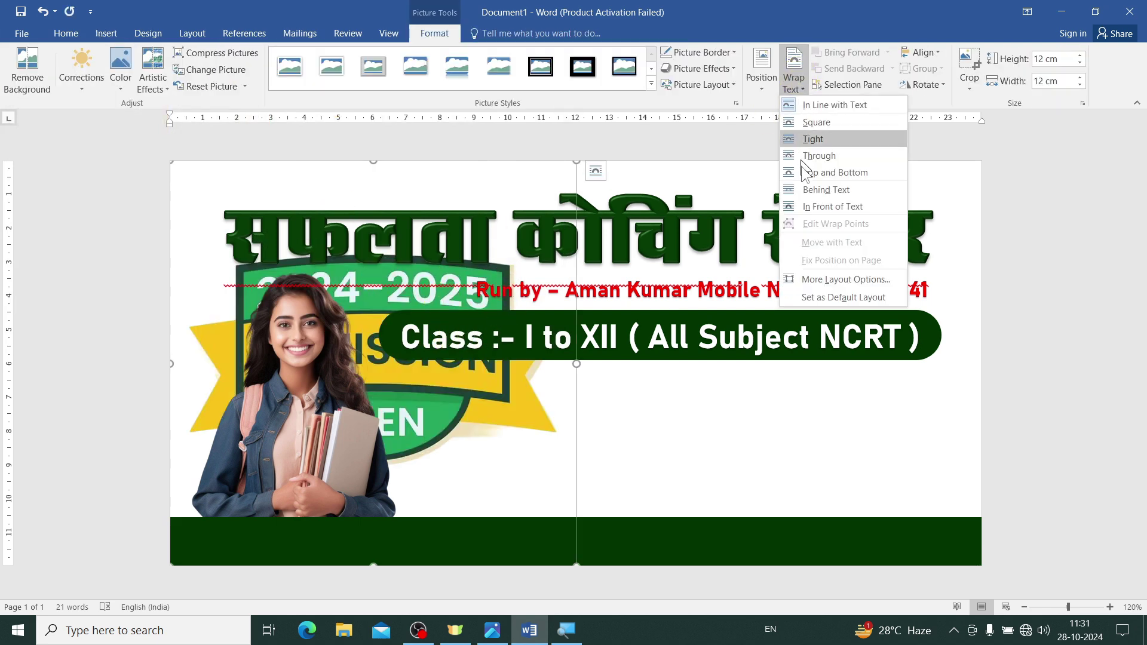
pyautogui.click(812, 207)
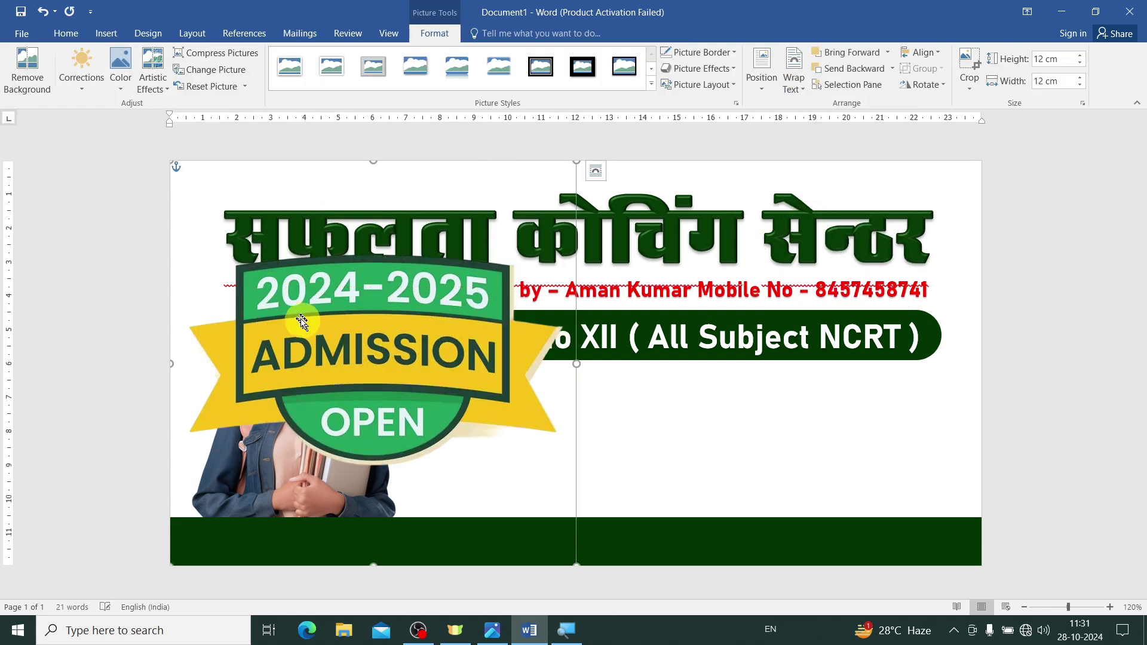
pyautogui.moveTo(339, 314); pyautogui.dragTo(658, 343)
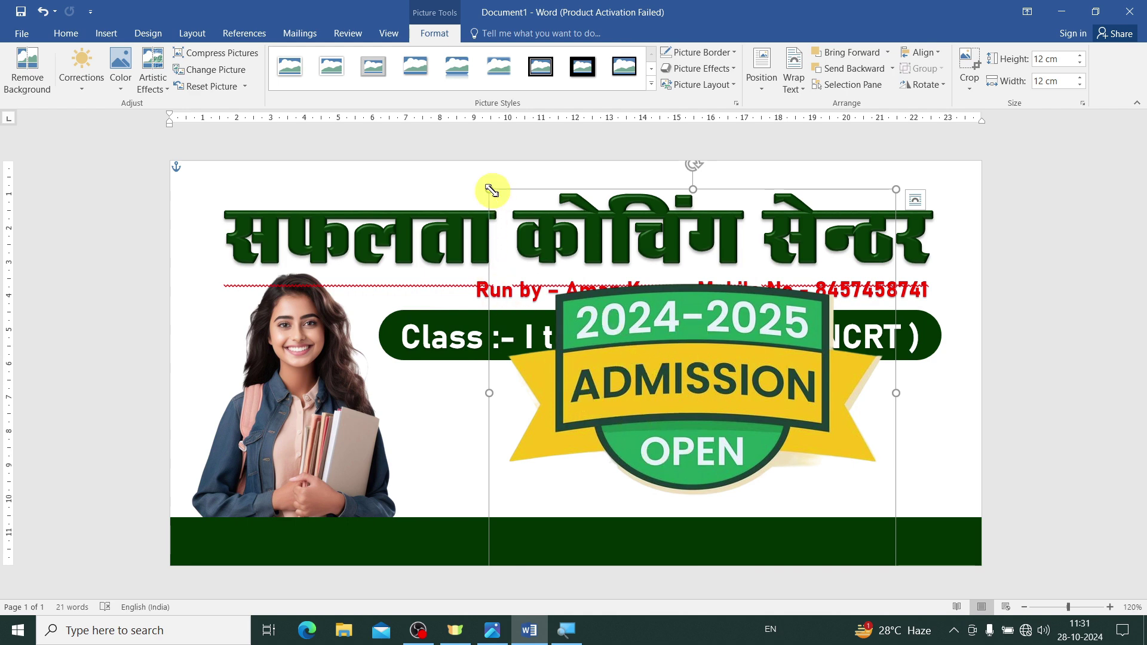
pyautogui.moveTo(488, 189); pyautogui.dragTo(667, 367)
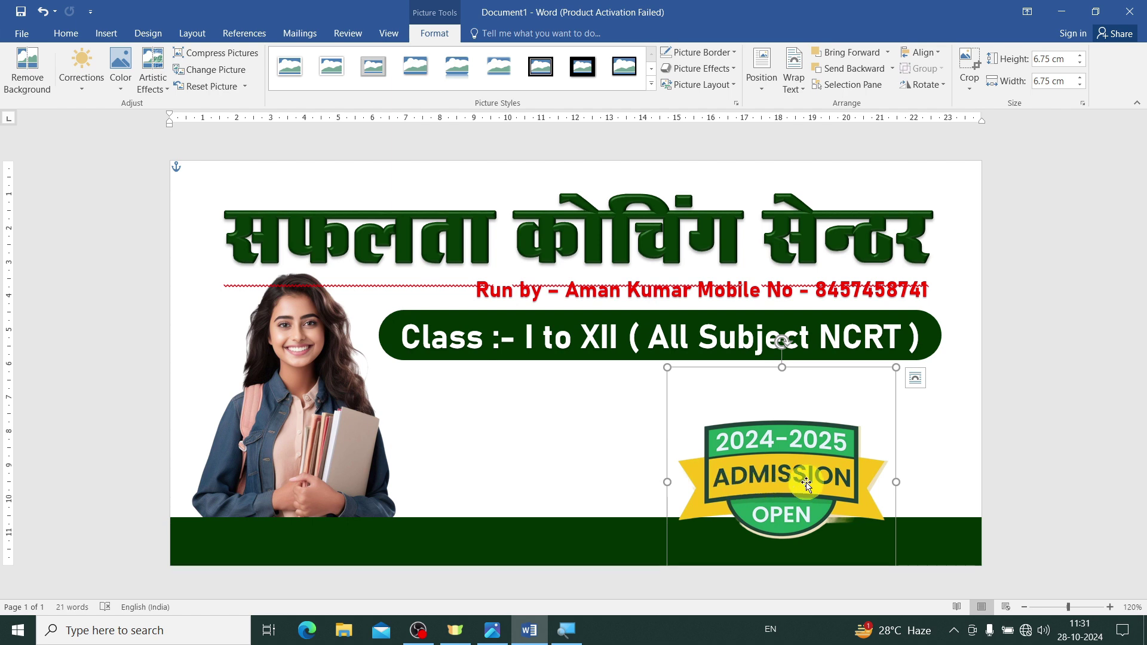
pyautogui.moveTo(806, 483)
pyautogui.mouseDown()
pyautogui.moveTo(883, 445)
pyautogui.moveTo(868, 445)
pyautogui.mouseUp()
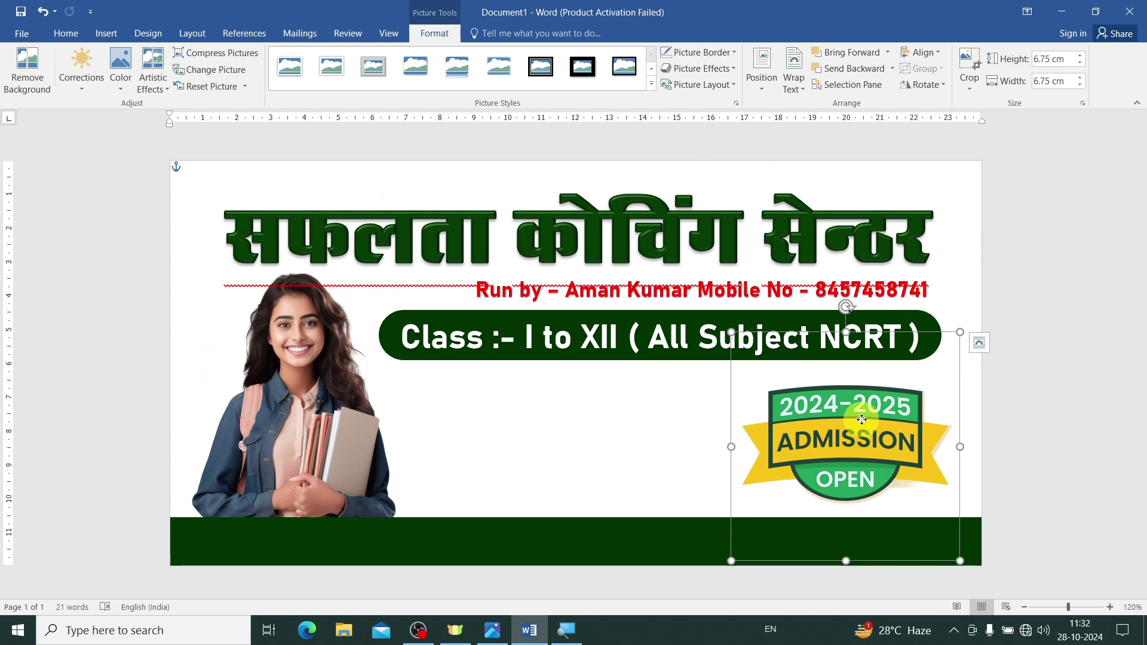
pyautogui.moveTo(862, 420); pyautogui.dragTo(865, 420)
pyautogui.click(1104, 414)
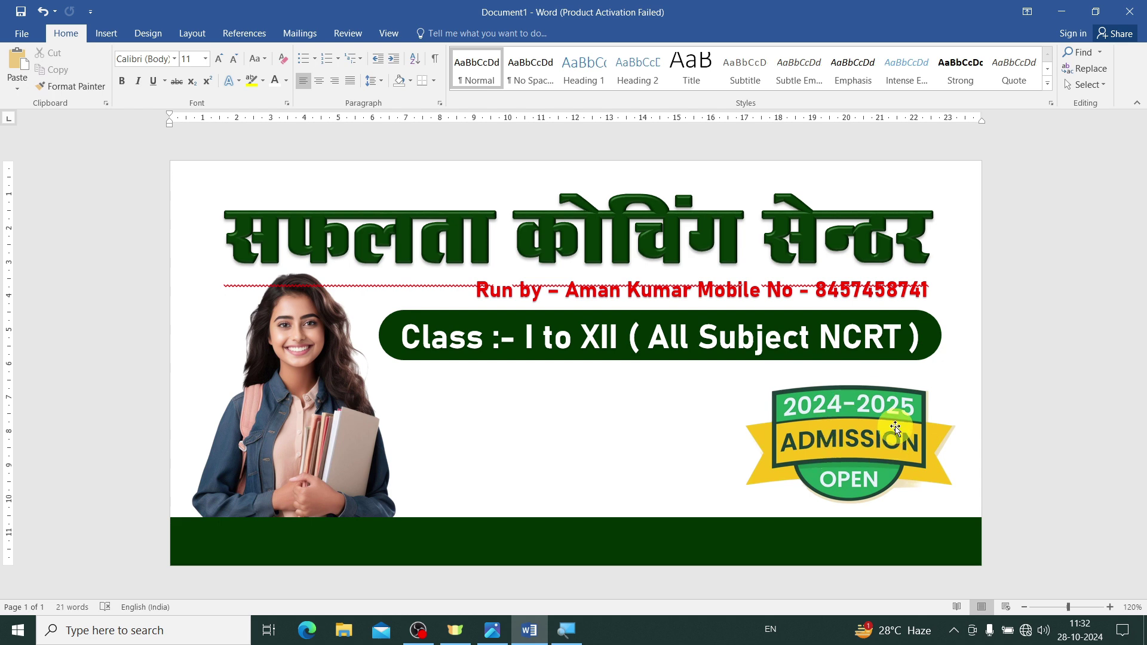
# - Copy the contact line down into the green bottom bar and make its text white
pyautogui.click(571, 287)
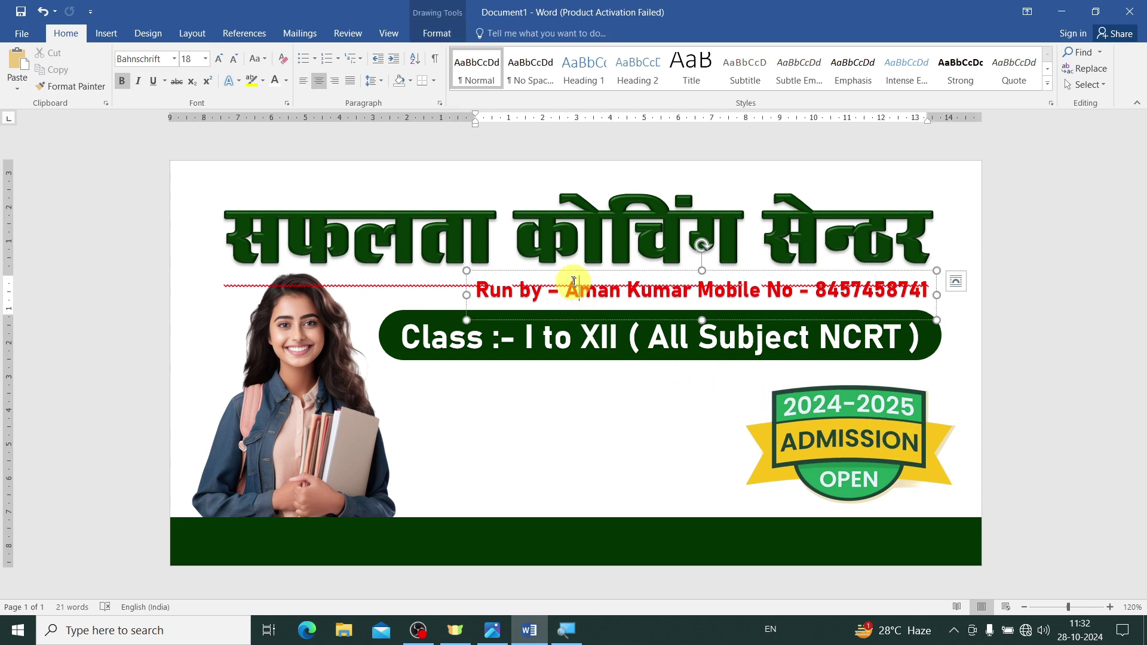
pyautogui.click(569, 270)
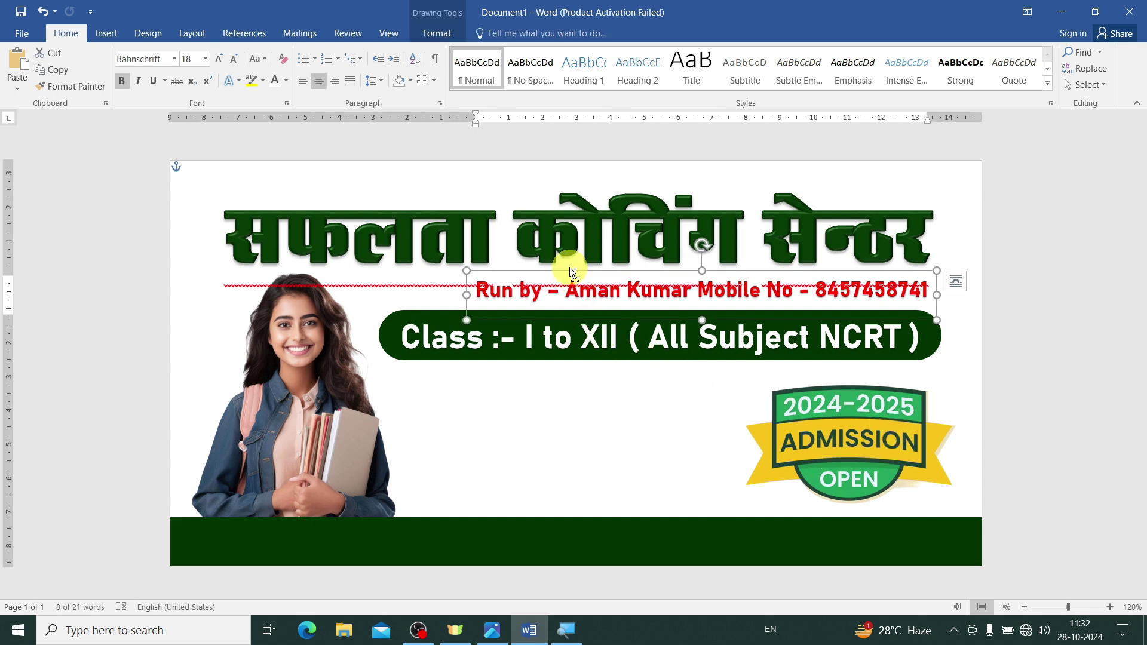
pyautogui.moveTo(572, 272)
pyautogui.mouseDown()
pyautogui.moveTo(586, 371)
pyautogui.moveTo(478, 577)
pyautogui.mouseUp()
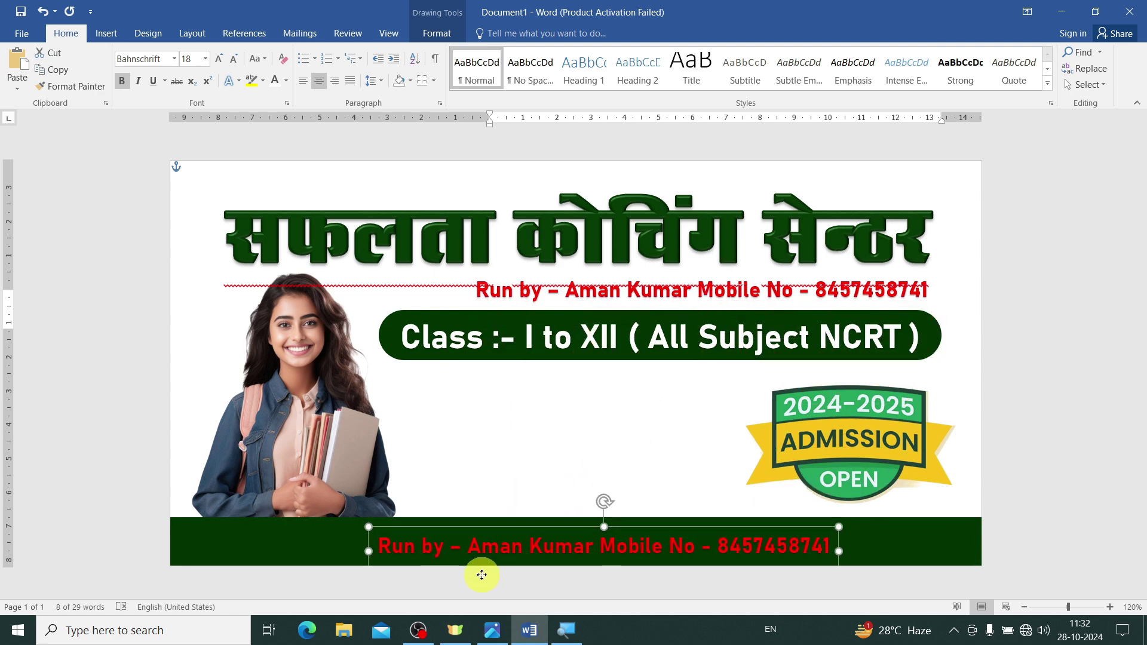
pyautogui.click(275, 87)
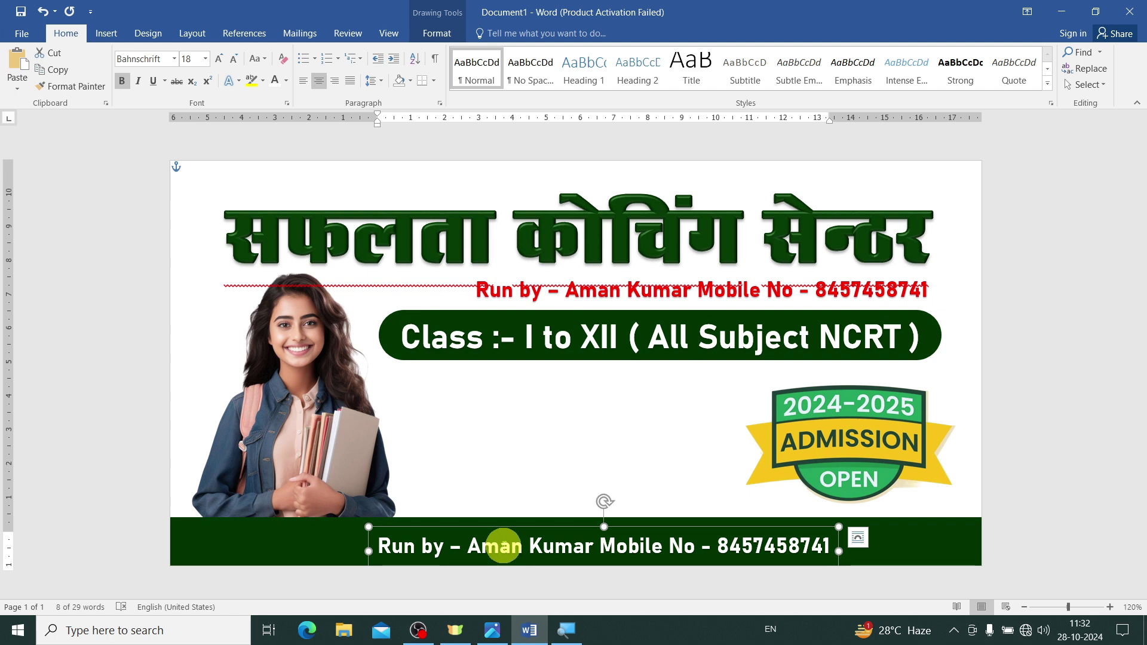
# - Replace the copy with the centre's address at 26 pt, shifted left to span the bar
pyautogui.click(504, 546)
pyautogui.tripleClick(504, 546)
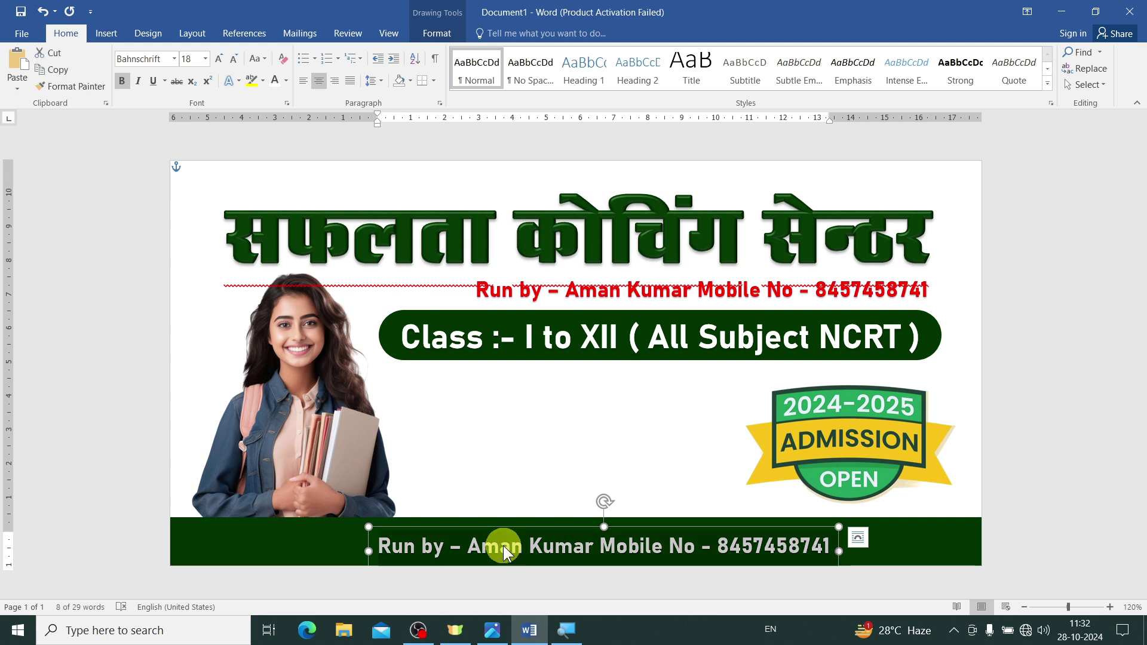
pyautogui.hotkey('ctrl', 'v')
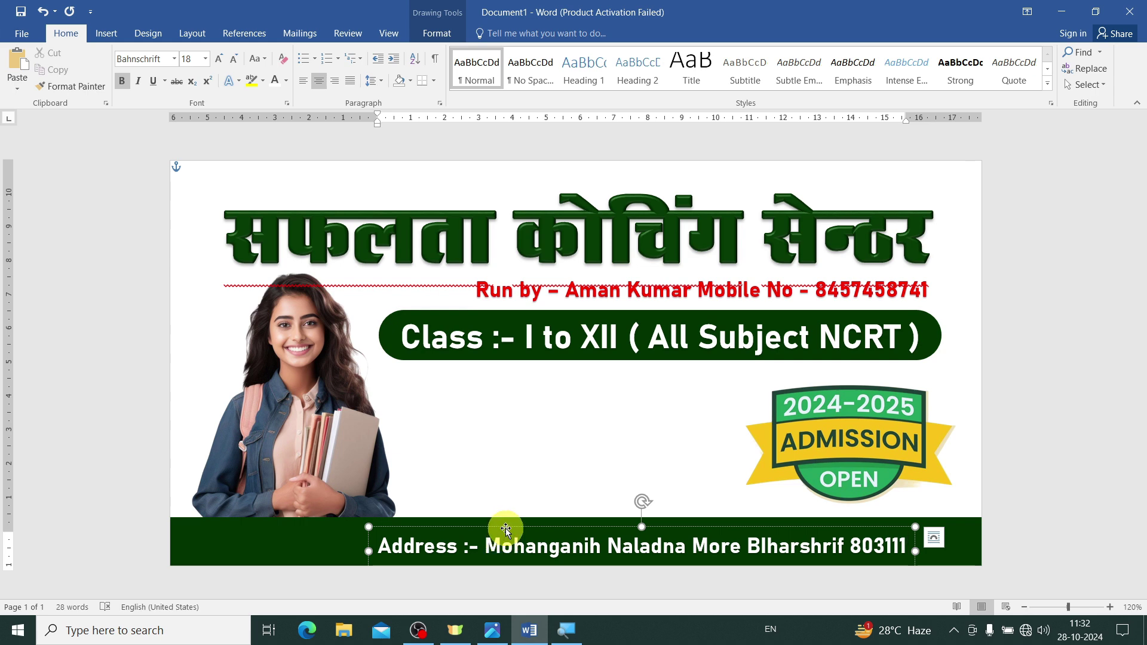
pyautogui.click(505, 528)
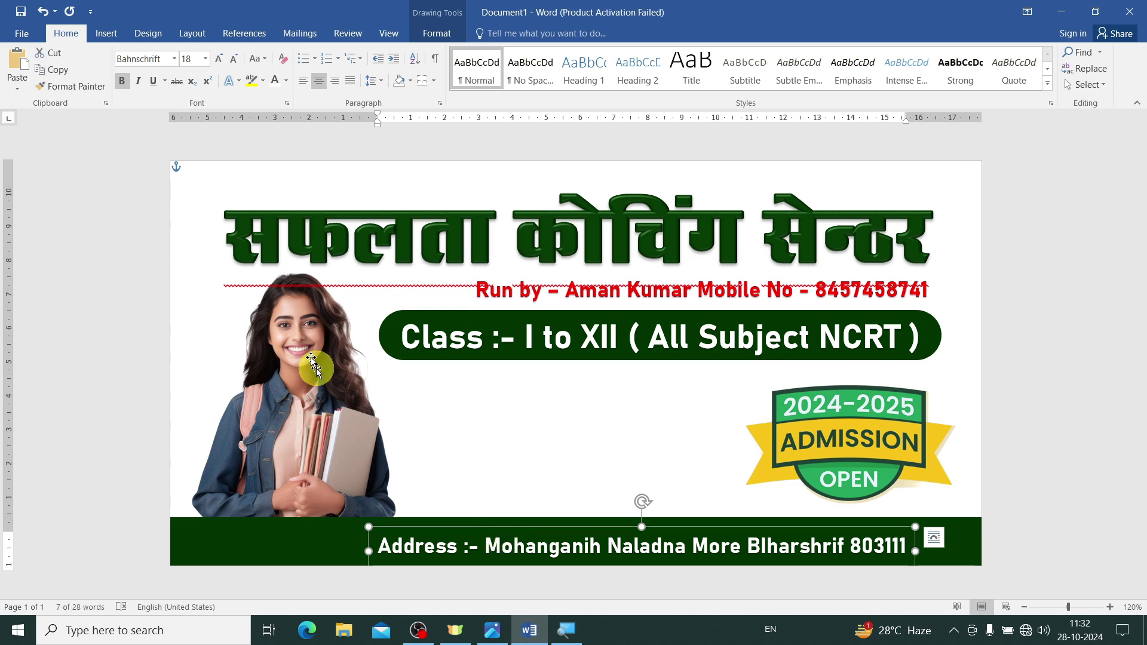
pyautogui.click(219, 59)
pyautogui.click(218, 59)
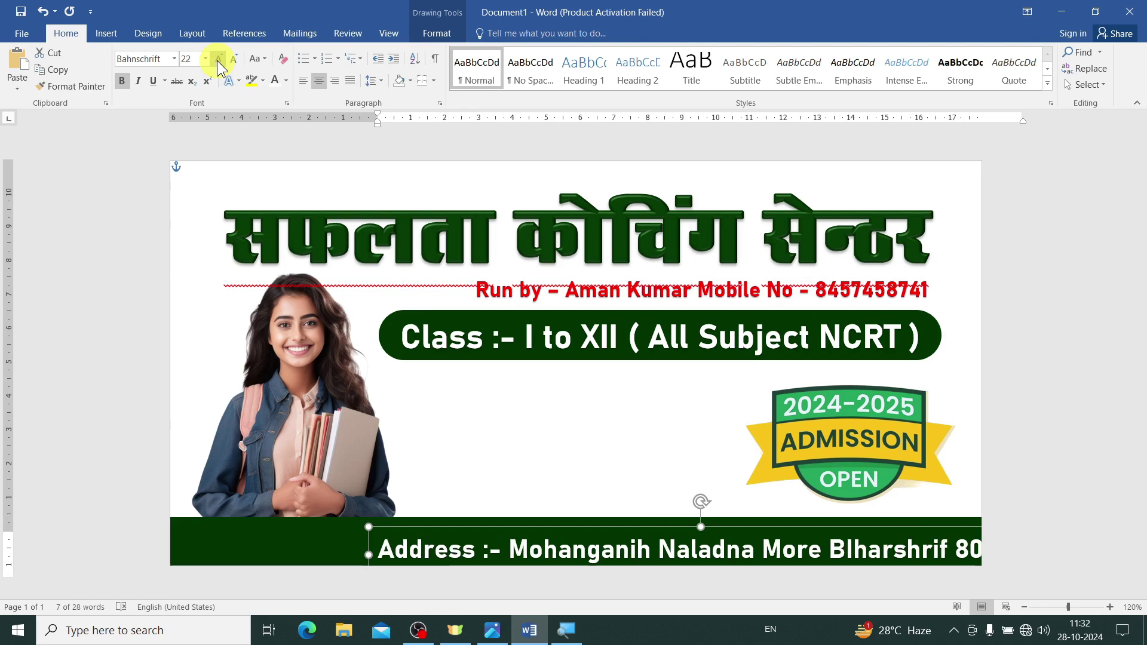
pyautogui.click(218, 59)
pyautogui.click(219, 59)
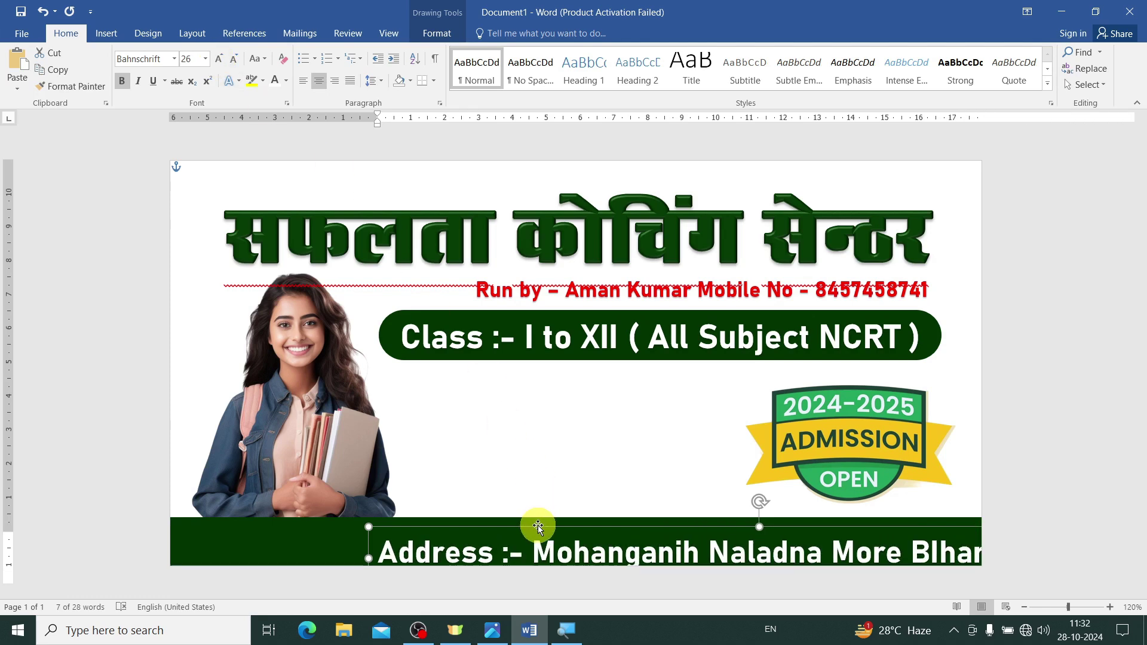
pyautogui.moveTo(538, 527); pyautogui.dragTo(354, 514)
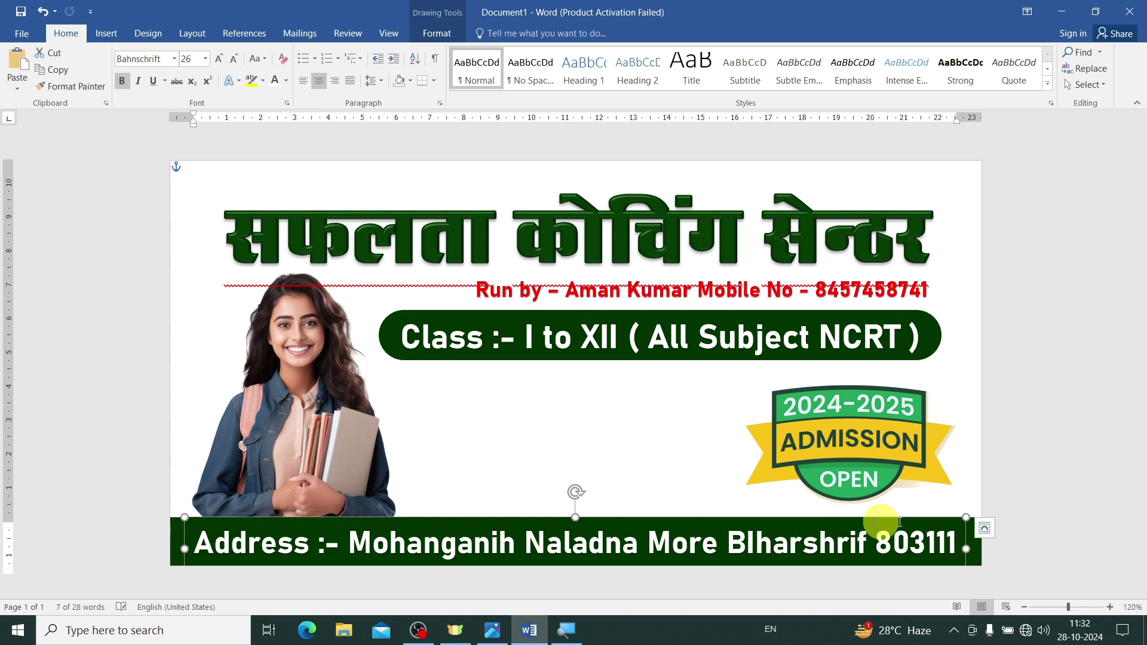
pyautogui.click(1069, 453)
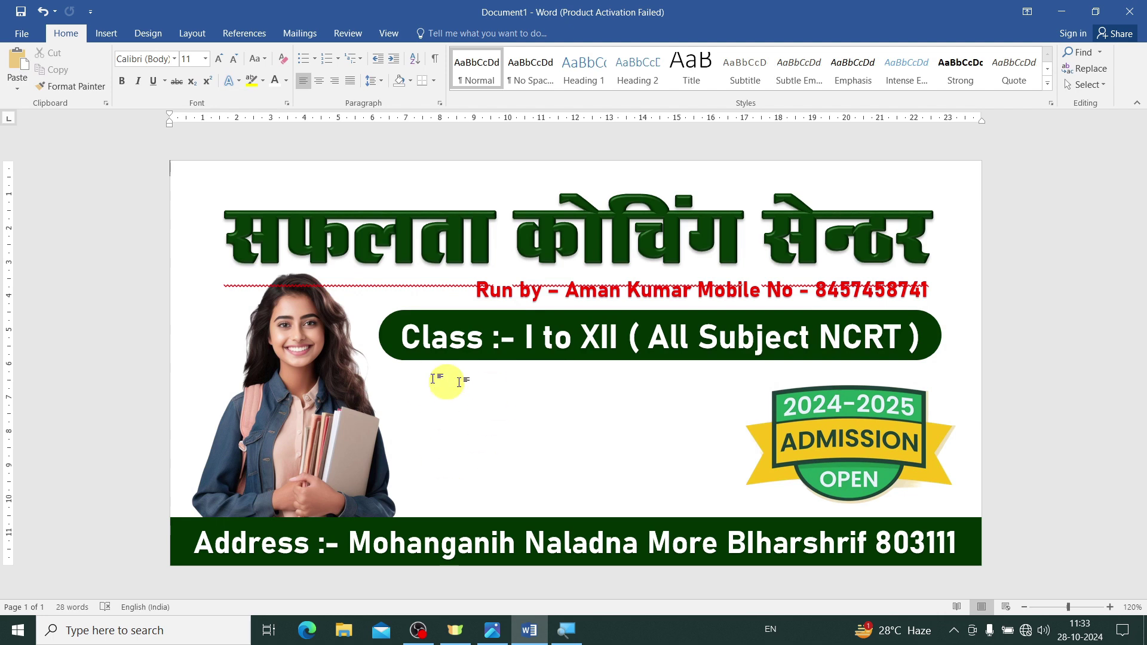
# - Add a 'Facilites :-' heading box in dark blue 22-point Comic Sans MS
pyautogui.hotkey('ctrl', 'v')
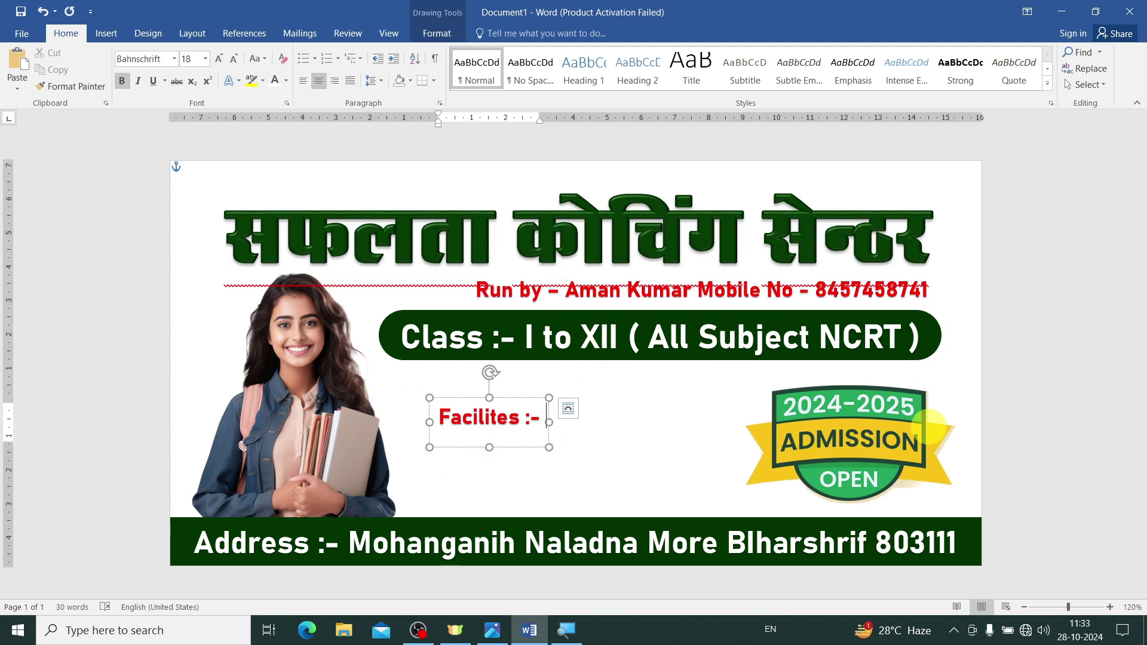
pyautogui.click(517, 450)
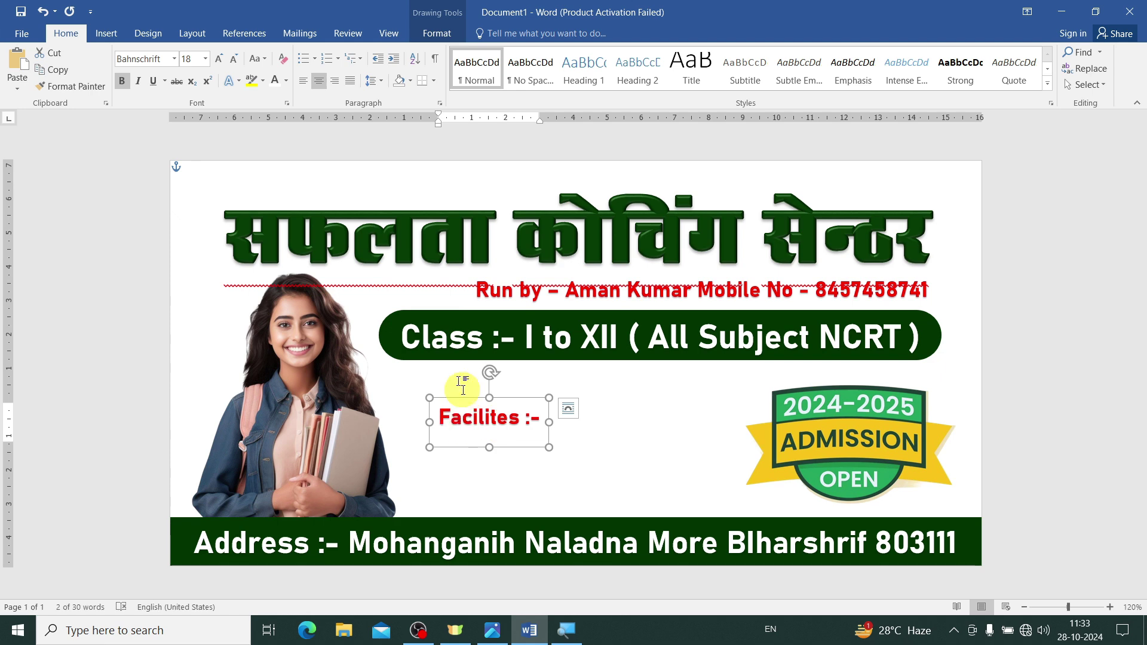
pyautogui.click(220, 60)
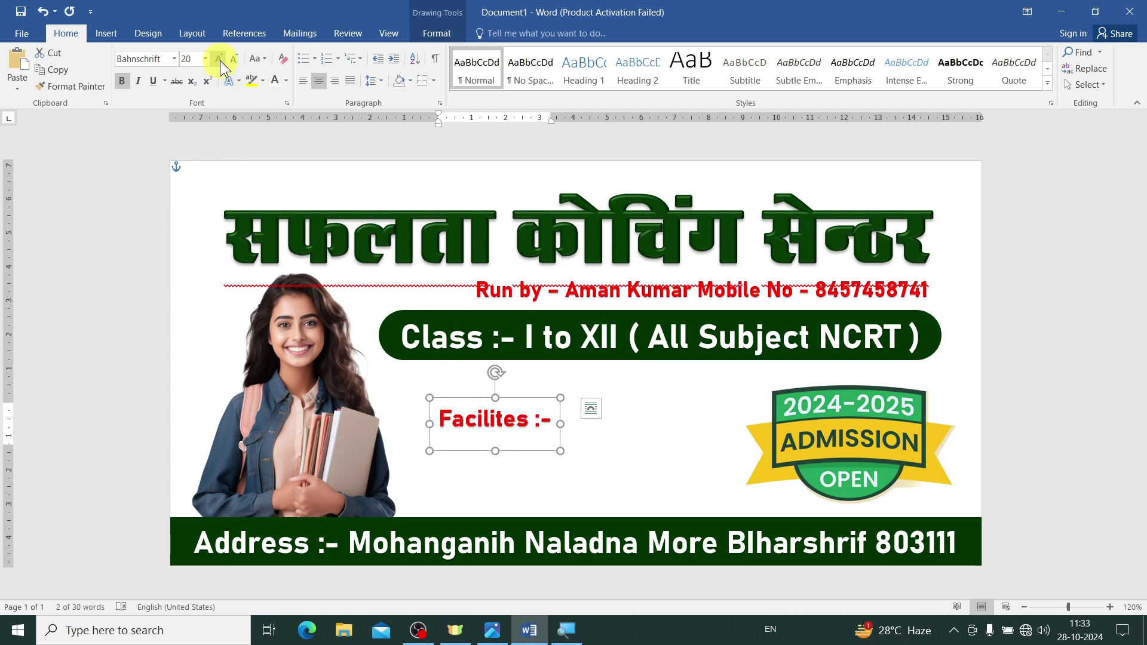
pyautogui.click(220, 60)
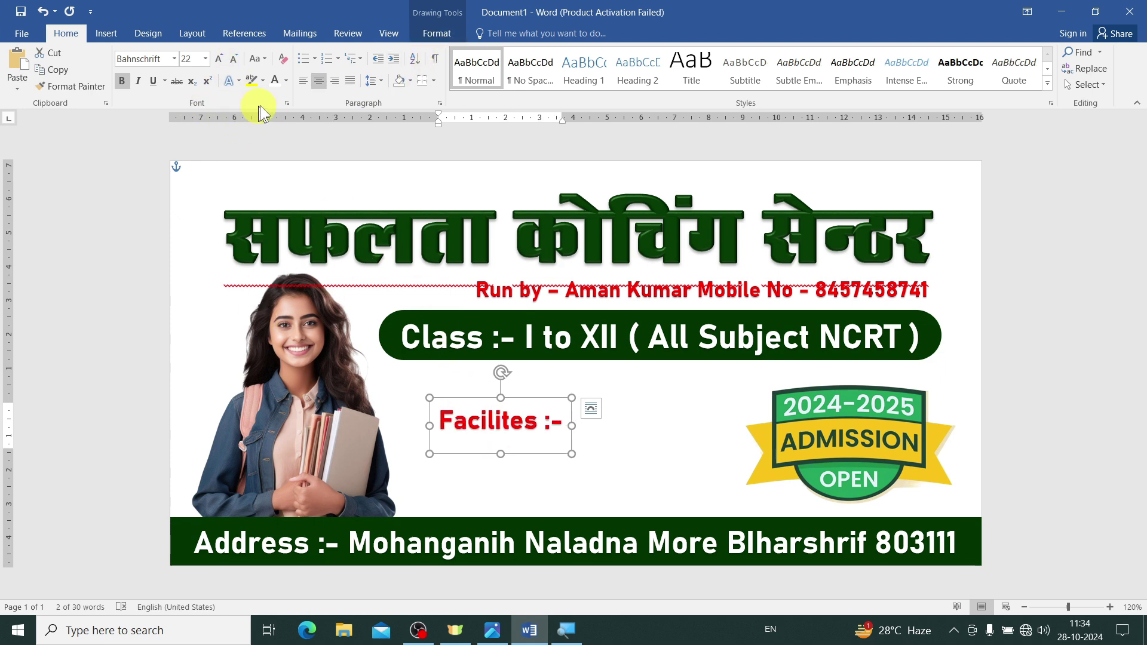
pyautogui.click(287, 80)
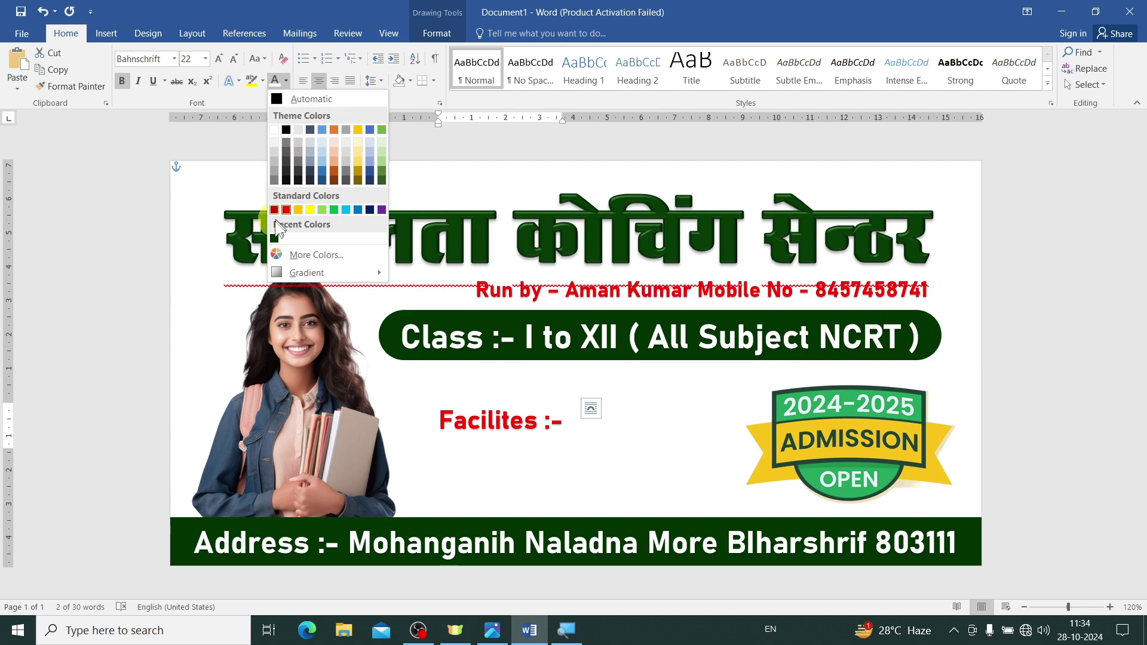
pyautogui.click(370, 179)
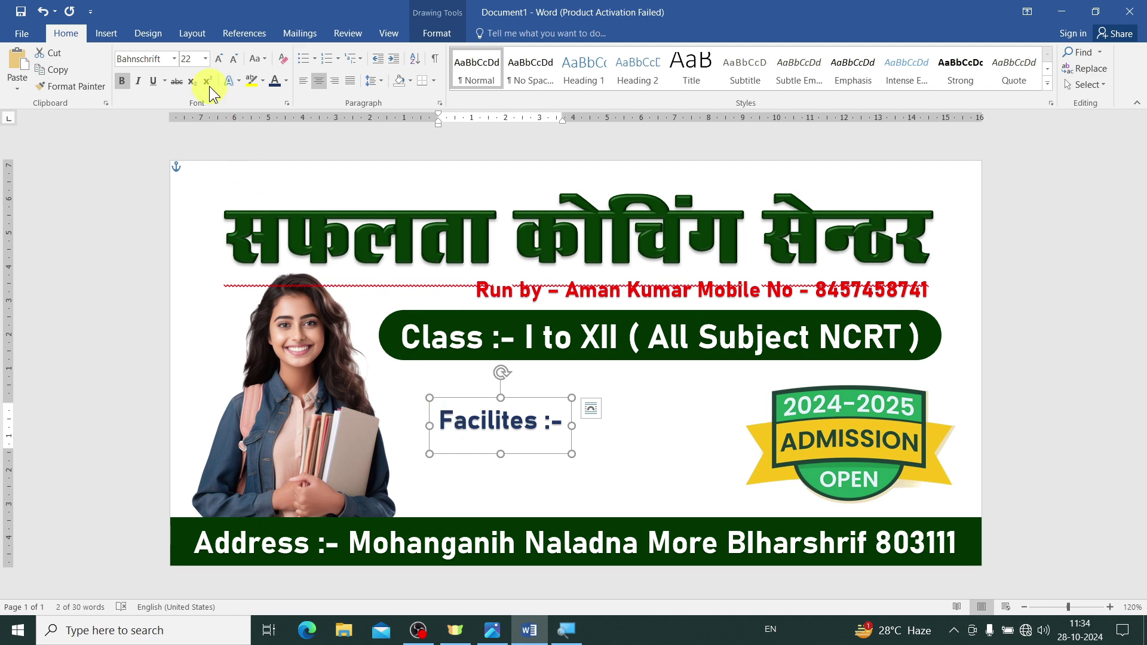
pyautogui.click(174, 59)
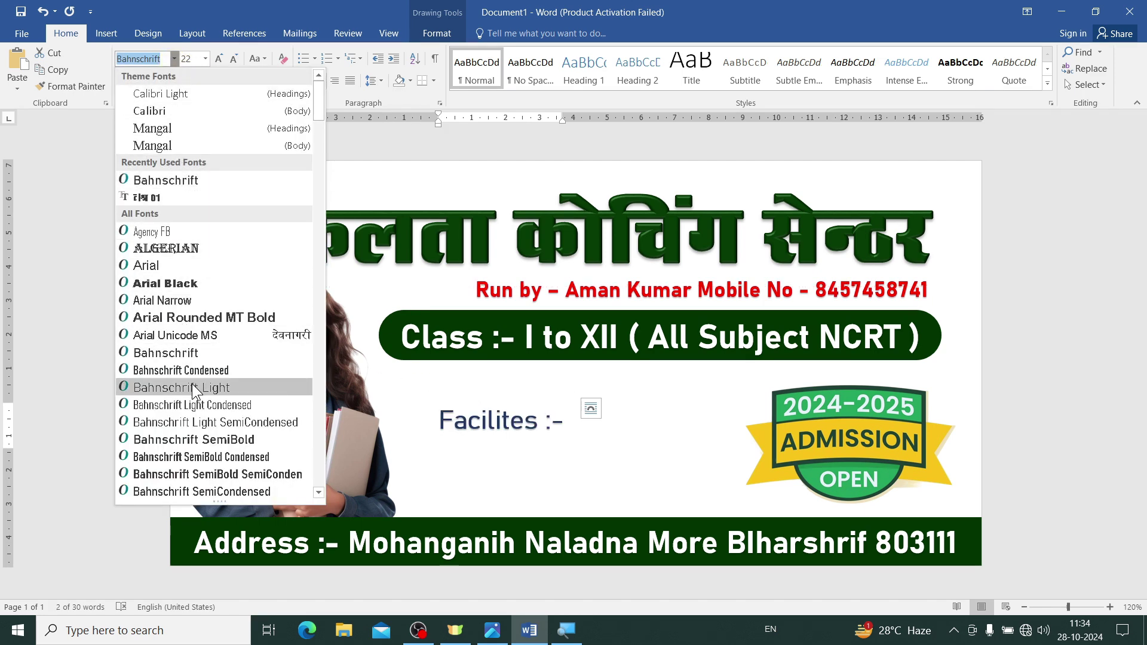
pyautogui.scroll(-5, 192, 384)
pyautogui.scroll(-7, 181, 333)
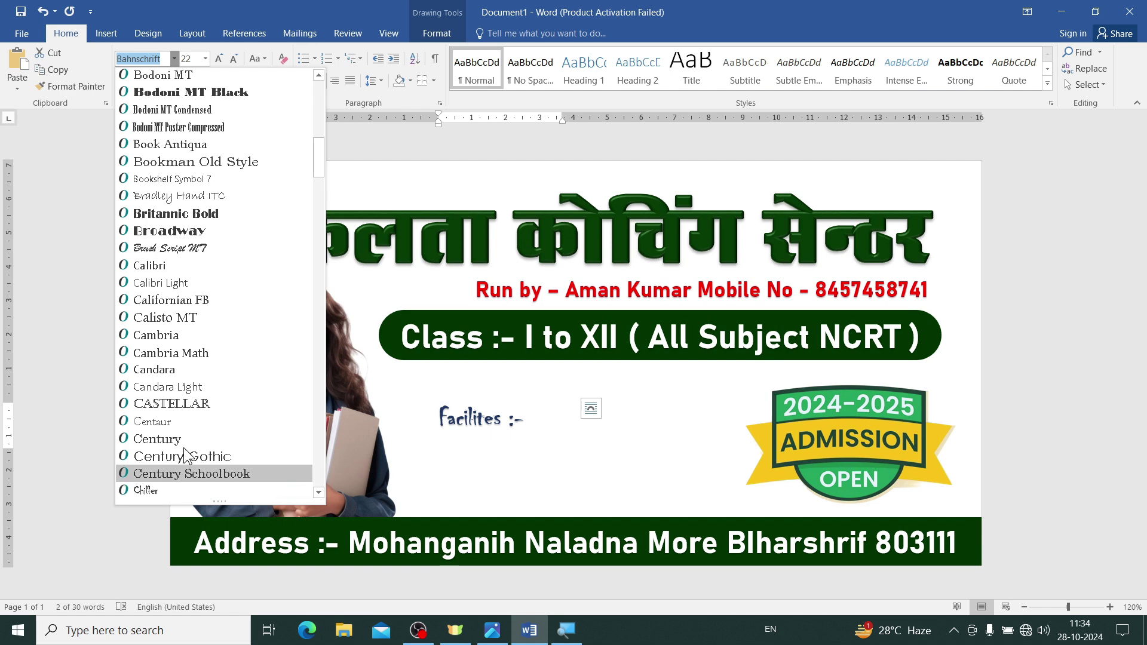
pyautogui.scroll(-5, 175, 449)
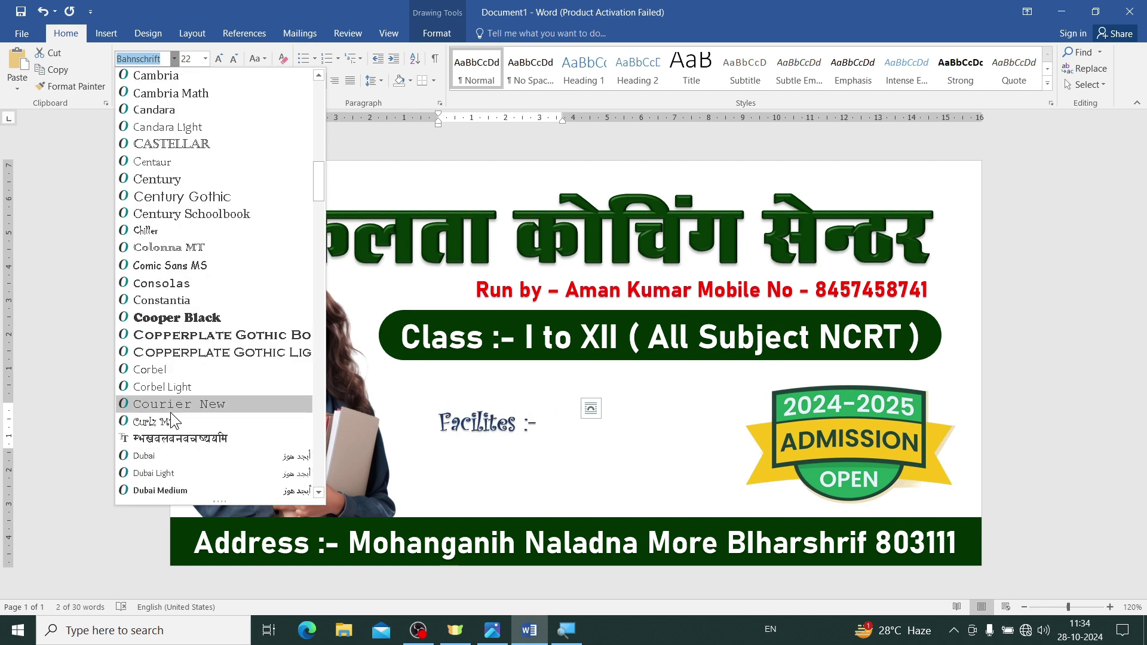
pyautogui.click(448, 421)
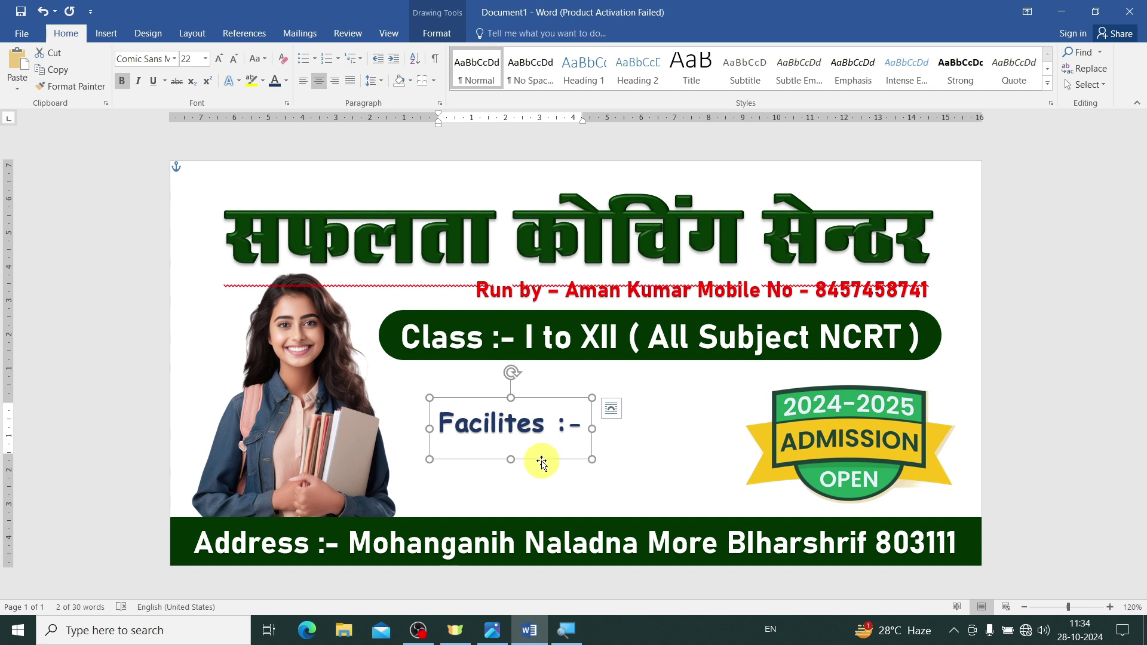
# - Position the heading under the class banner and make it black at 24 pt
pyautogui.moveTo(541, 462); pyautogui.dragTo(498, 442)
pyautogui.moveTo(496, 427); pyautogui.dragTo(497, 422)
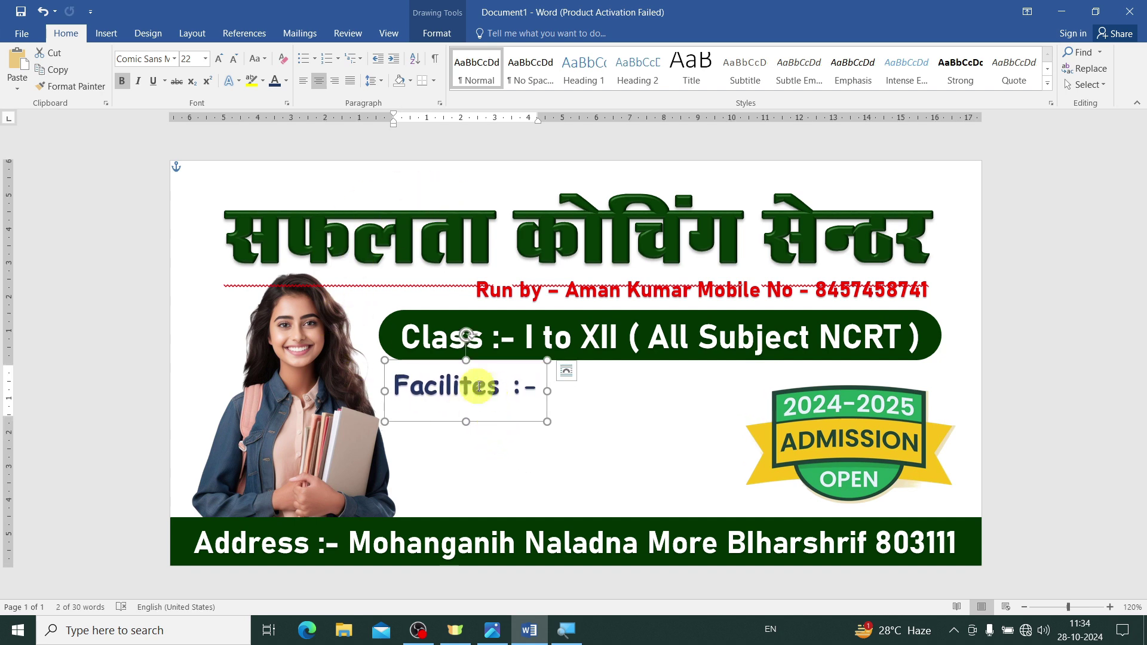
pyautogui.click(286, 81)
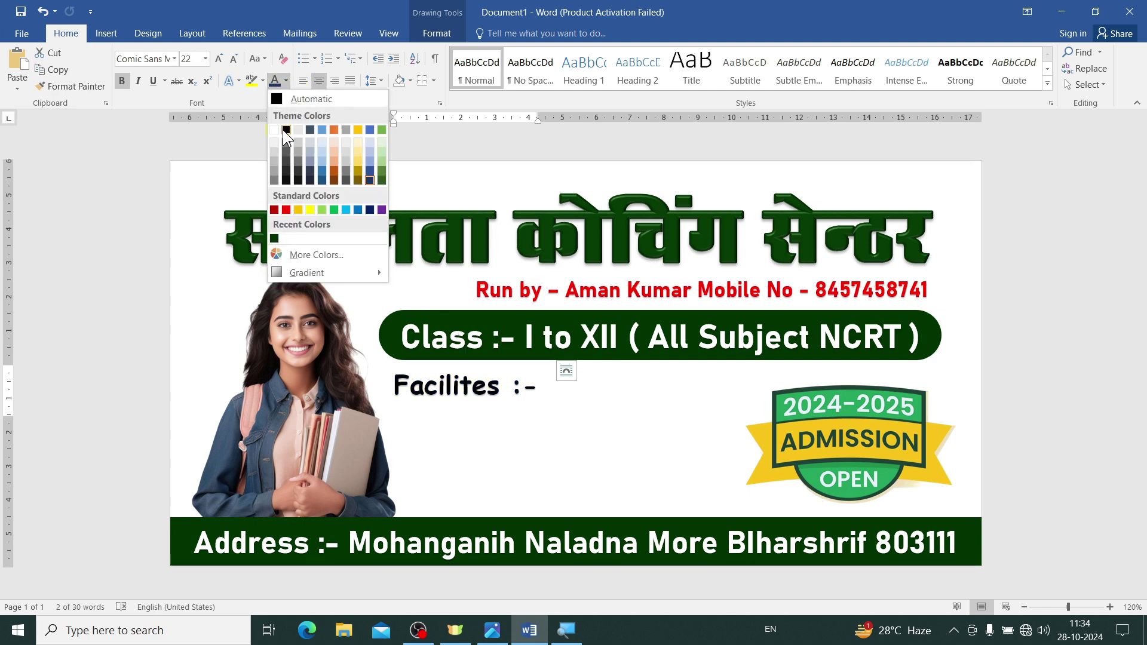
pyautogui.click(286, 130)
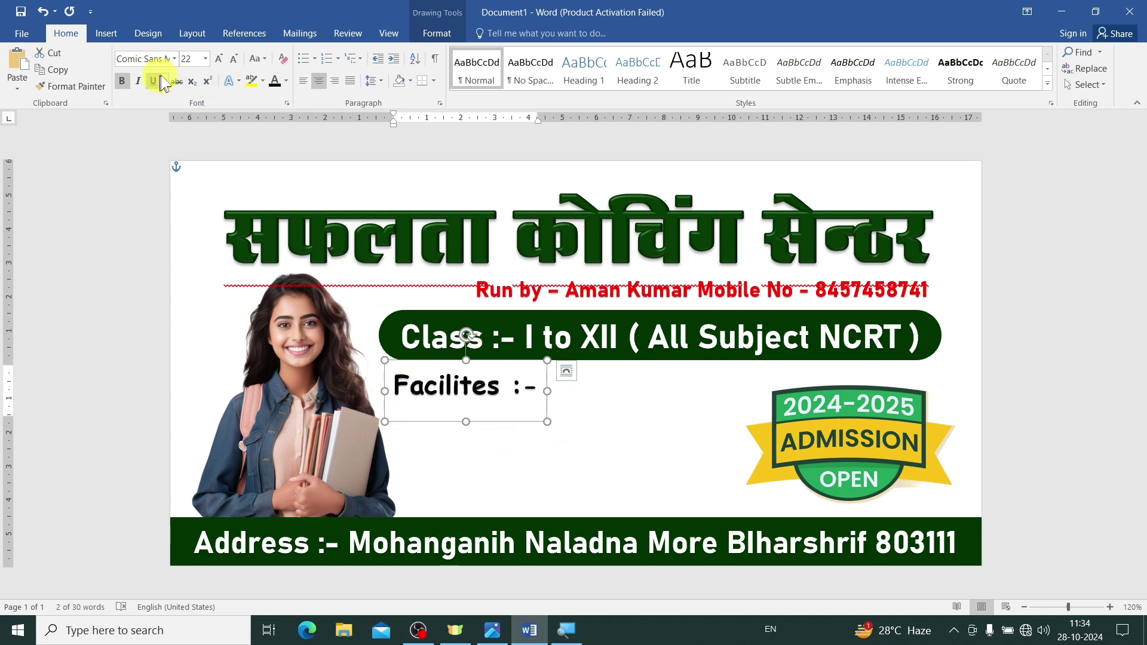
pyautogui.click(218, 59)
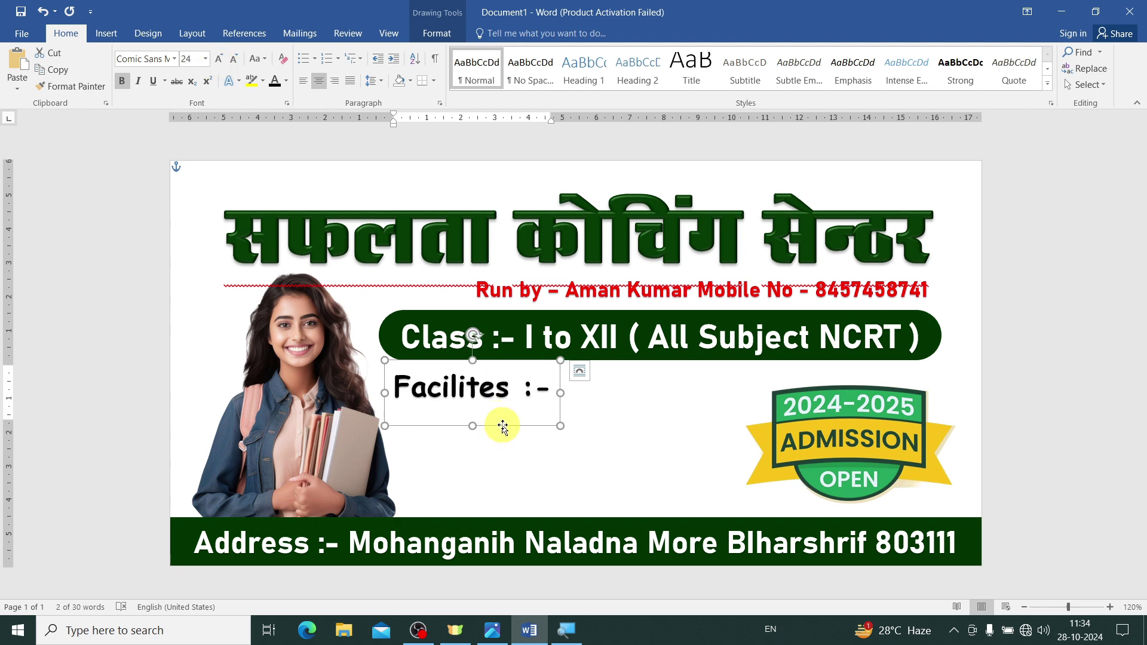
pyautogui.moveTo(501, 426); pyautogui.dragTo(508, 425)
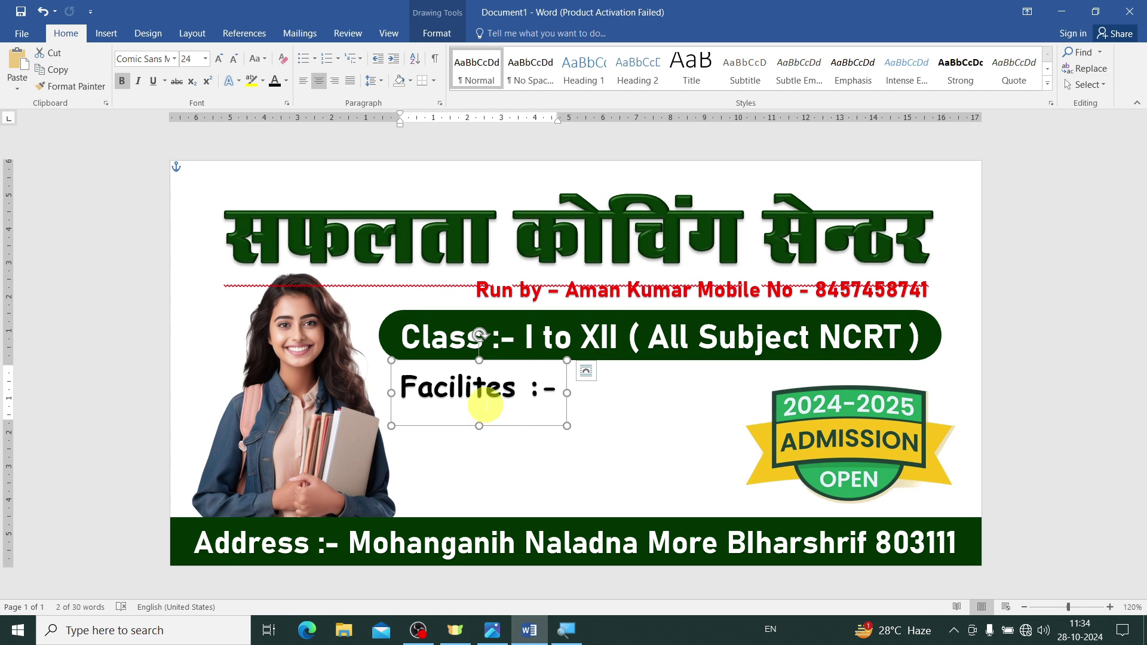
# - Add the four-item bulleted facilities list in a copied box, left-aligned, under the heading
pyautogui.hotkey('ctrl', 'v')
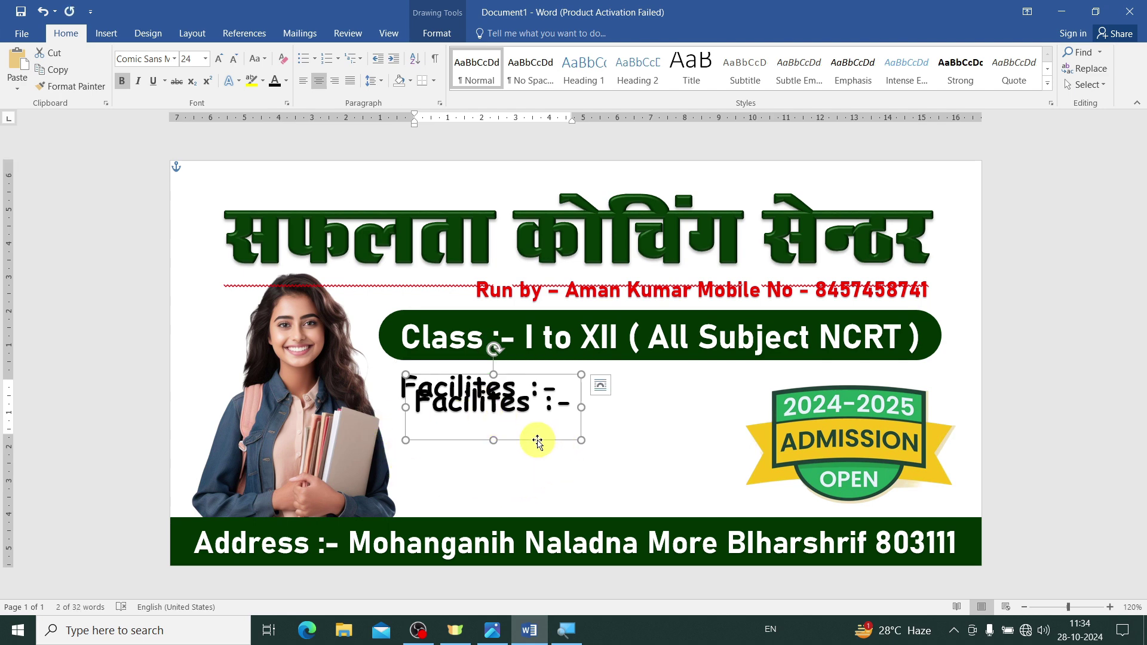
pyautogui.moveTo(544, 450); pyautogui.dragTo(564, 477)
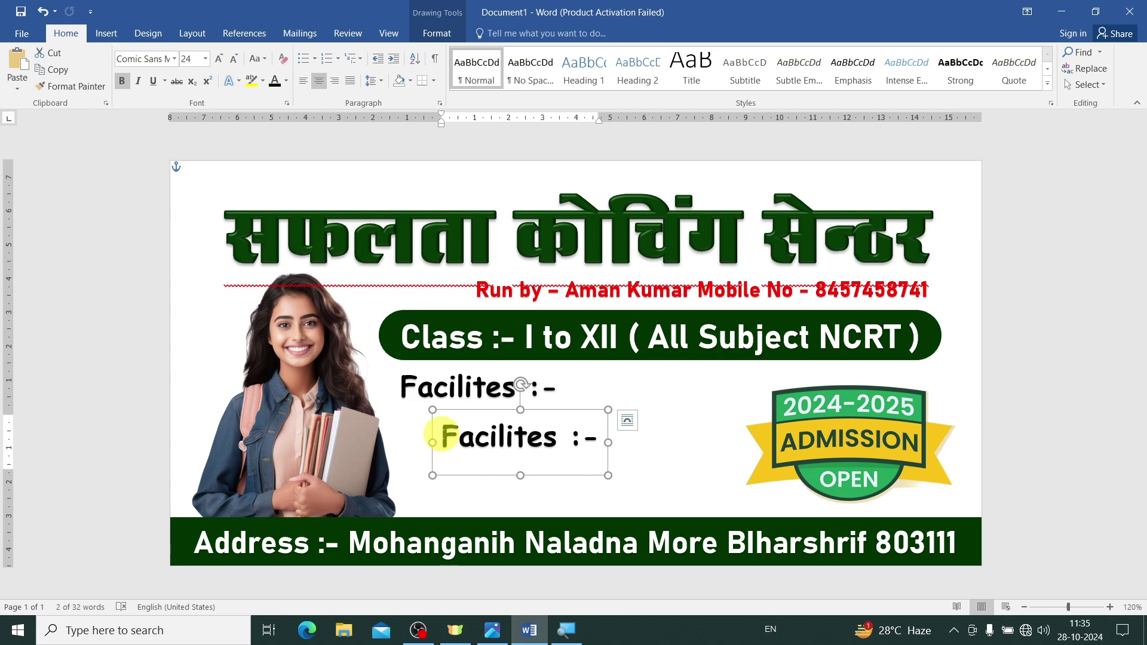
pyautogui.moveTo(436, 433); pyautogui.dragTo(648, 442)
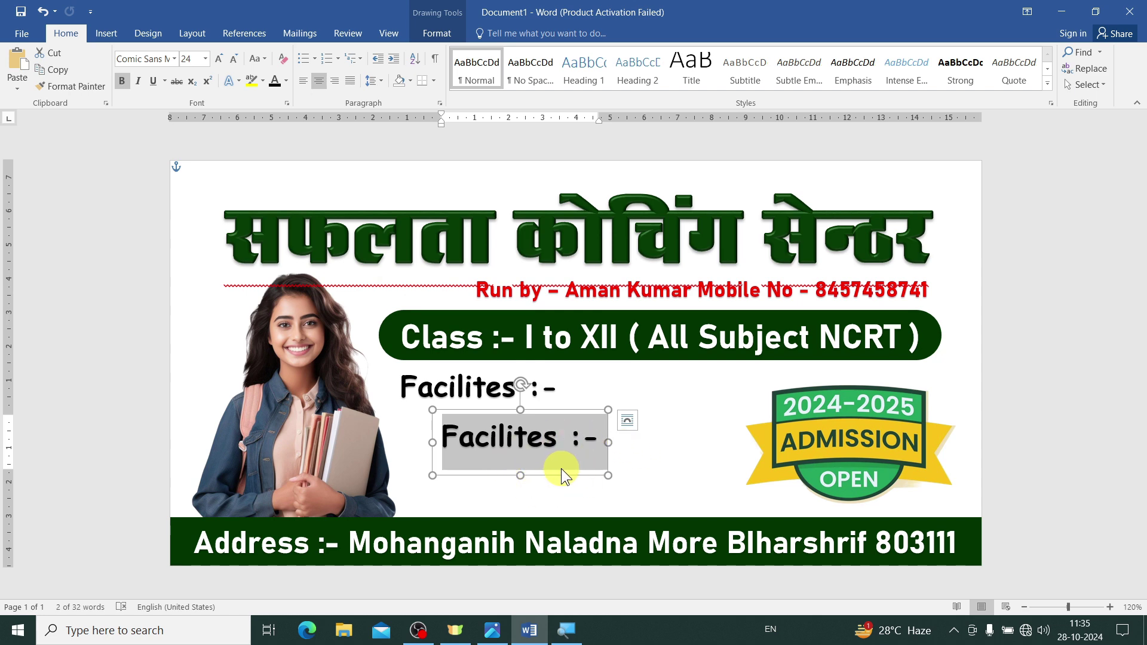
pyautogui.hotkey('ctrl', 'v')
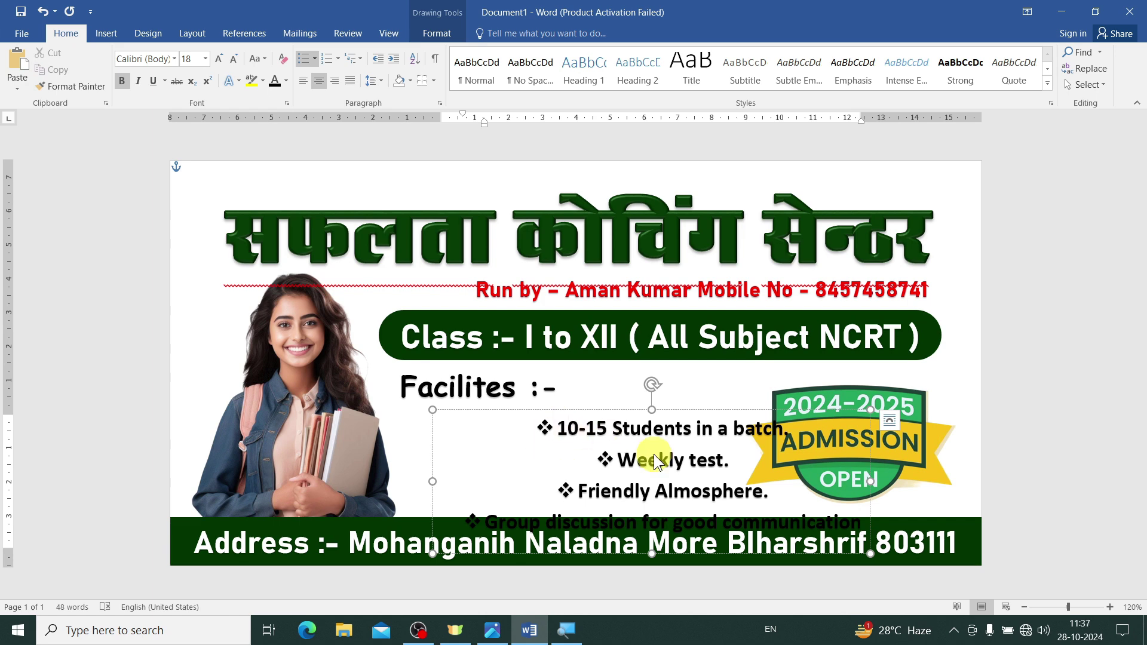
pyautogui.moveTo(558, 429); pyautogui.dragTo(962, 557)
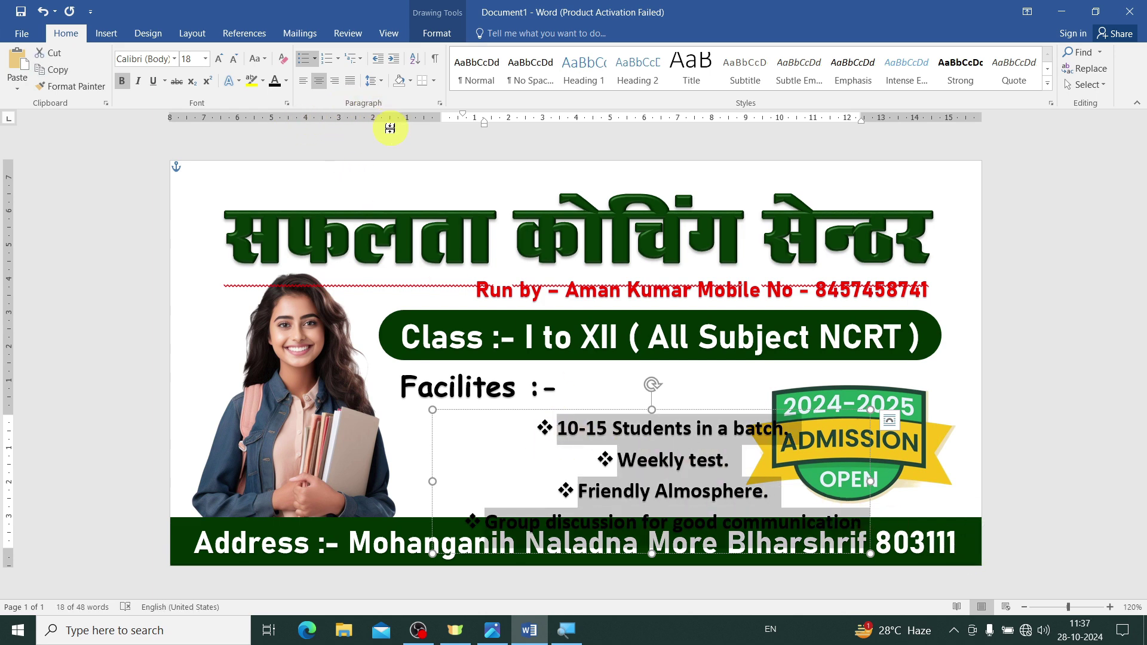
pyautogui.click(304, 82)
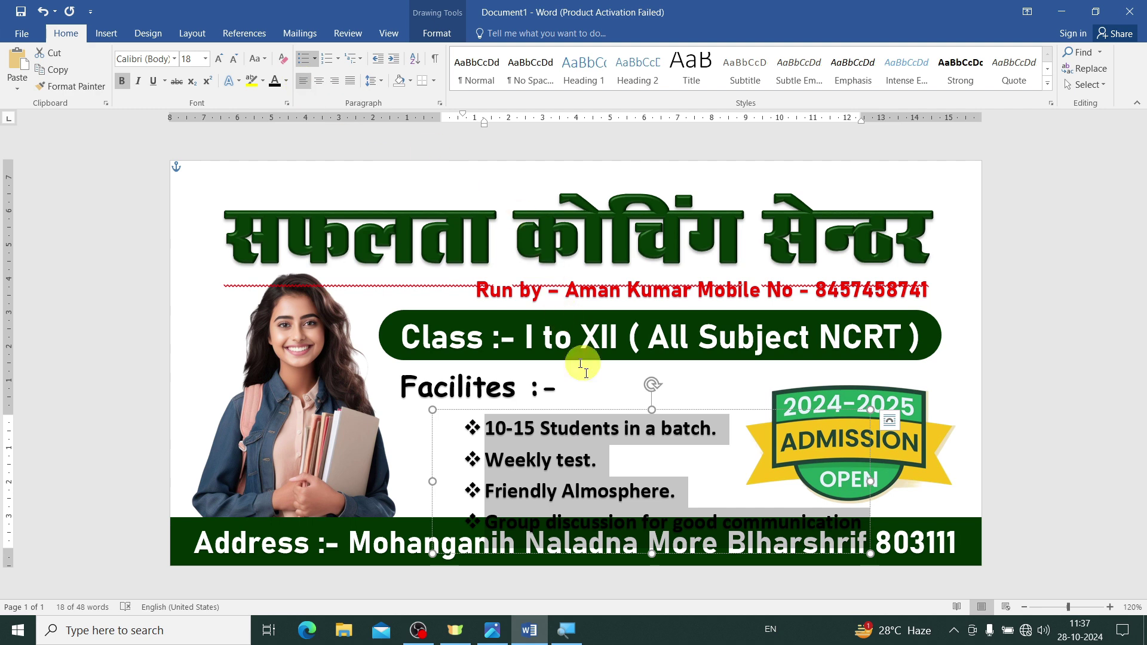
pyautogui.moveTo(698, 411); pyautogui.dragTo(630, 395)
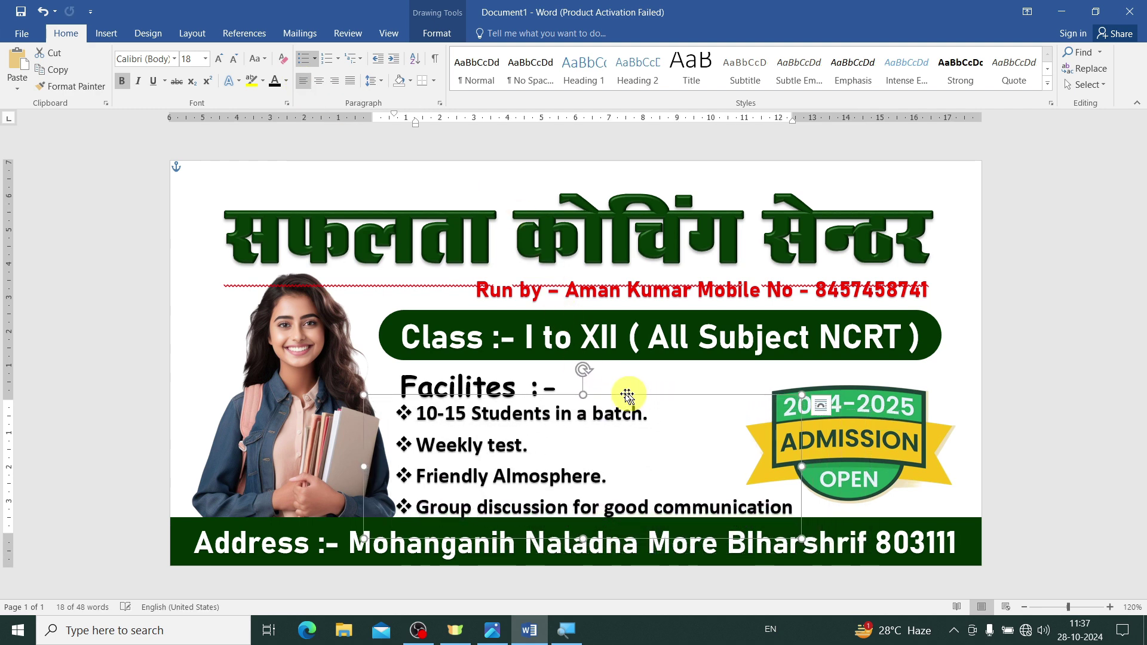
# - Move the Facilites heading and the facilities list slightly up and left
pyautogui.click(496, 385)
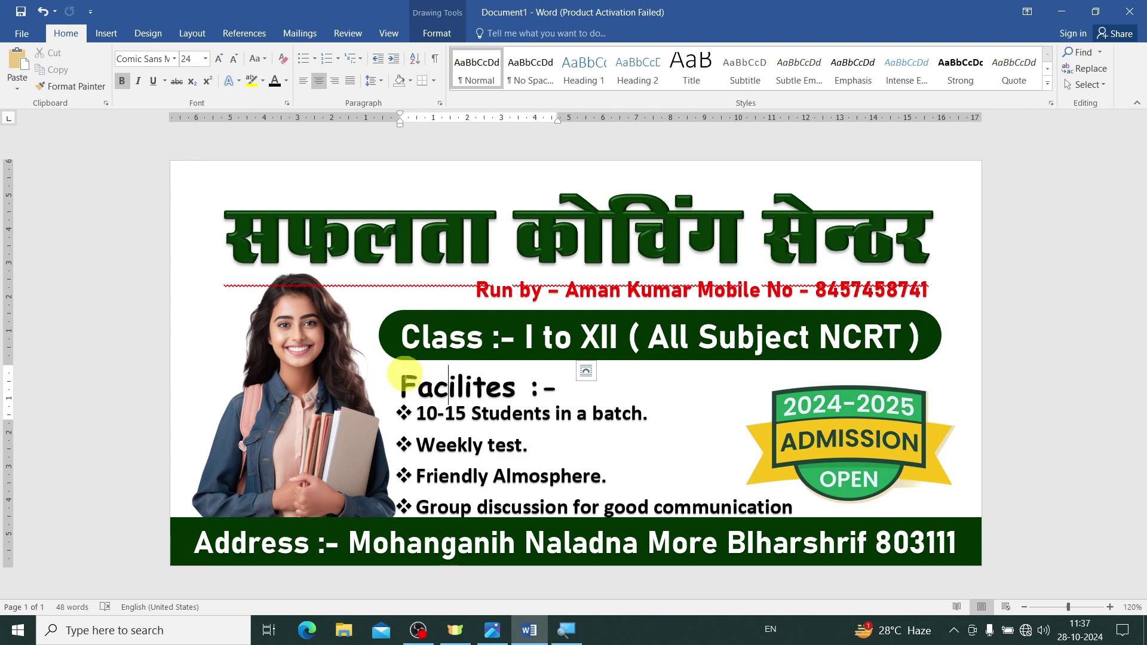
pyautogui.click(401, 382)
pyautogui.click(388, 375)
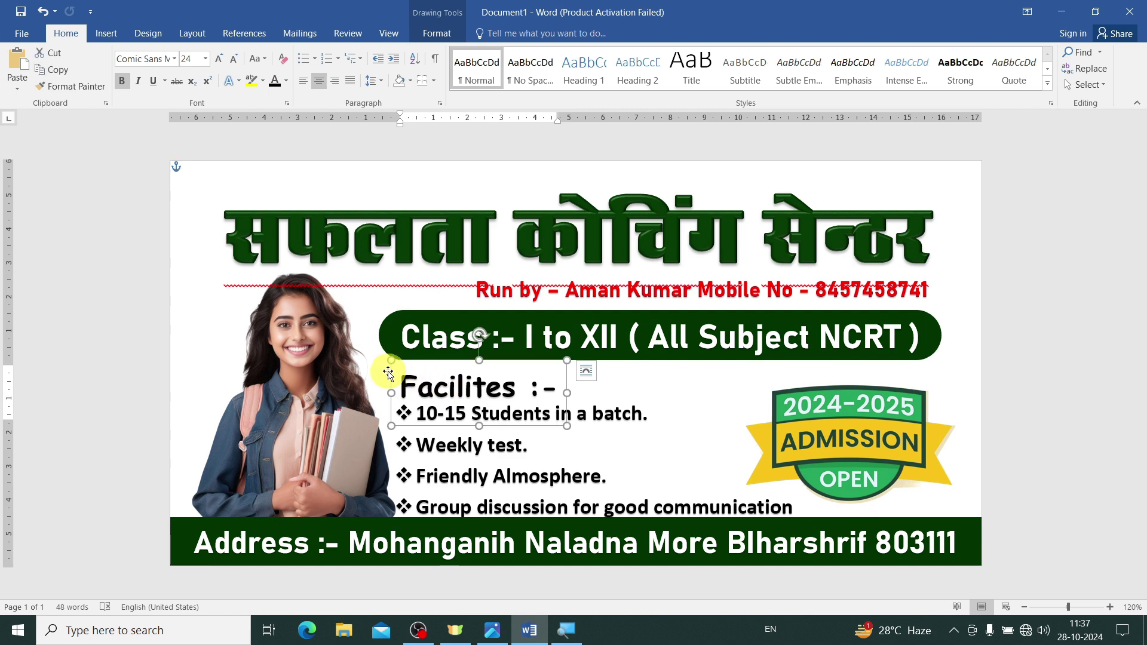
pyautogui.moveTo(567, 378); pyautogui.dragTo(556, 370)
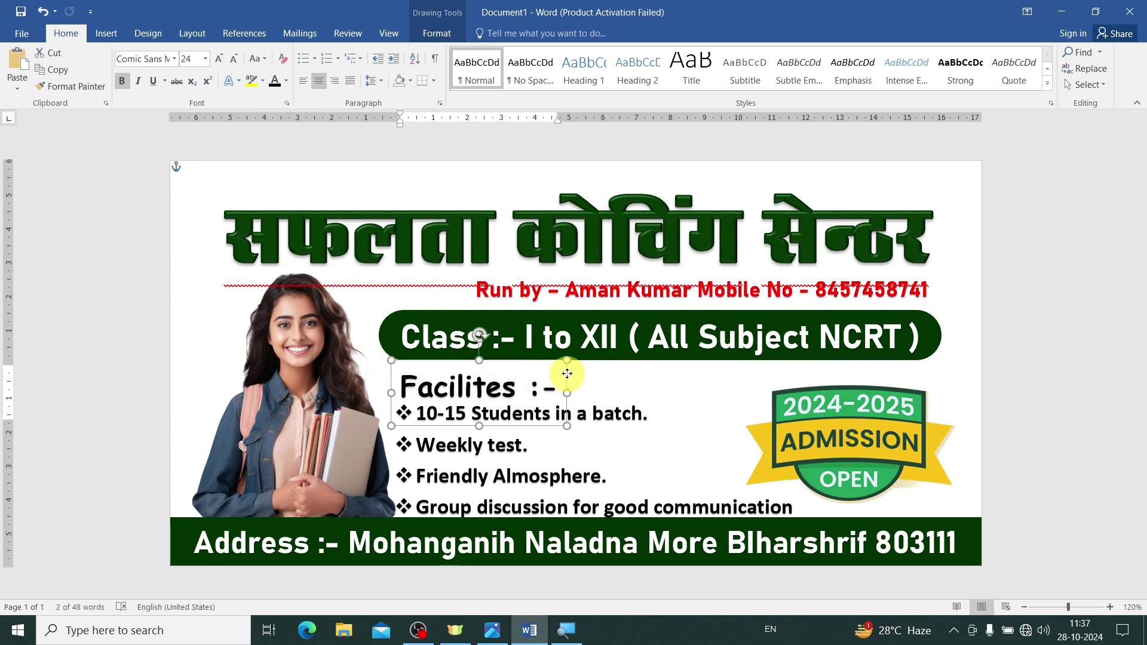
pyautogui.click(631, 396)
pyautogui.moveTo(635, 396); pyautogui.dragTo(634, 389)
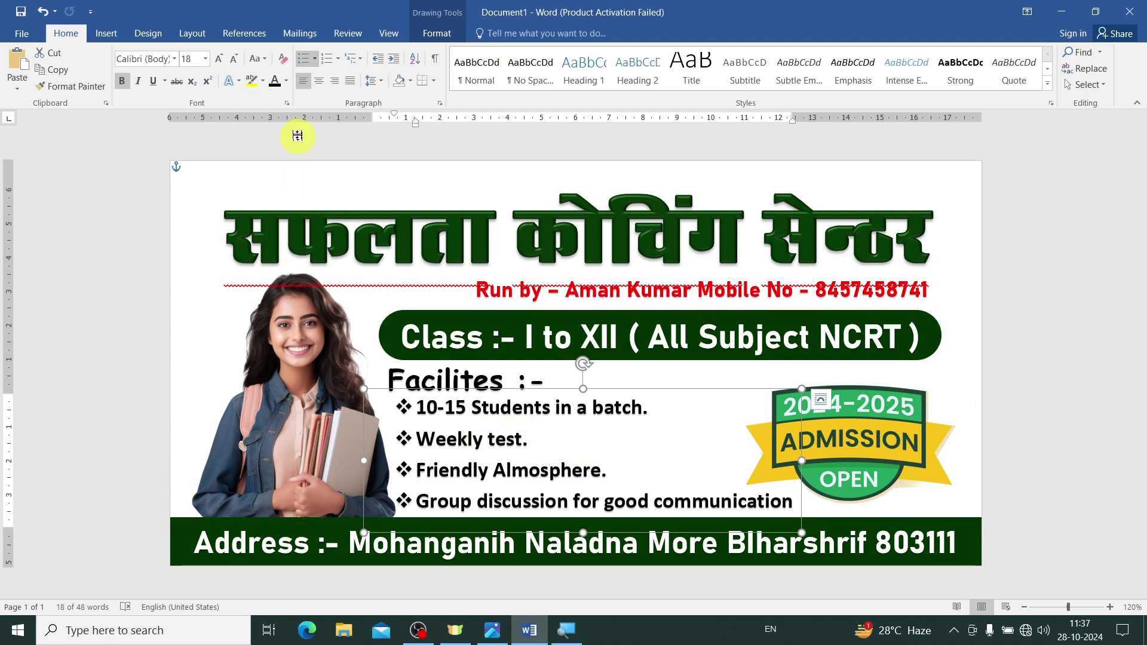
# - Colour the four facility lines purple
pyautogui.click(289, 85)
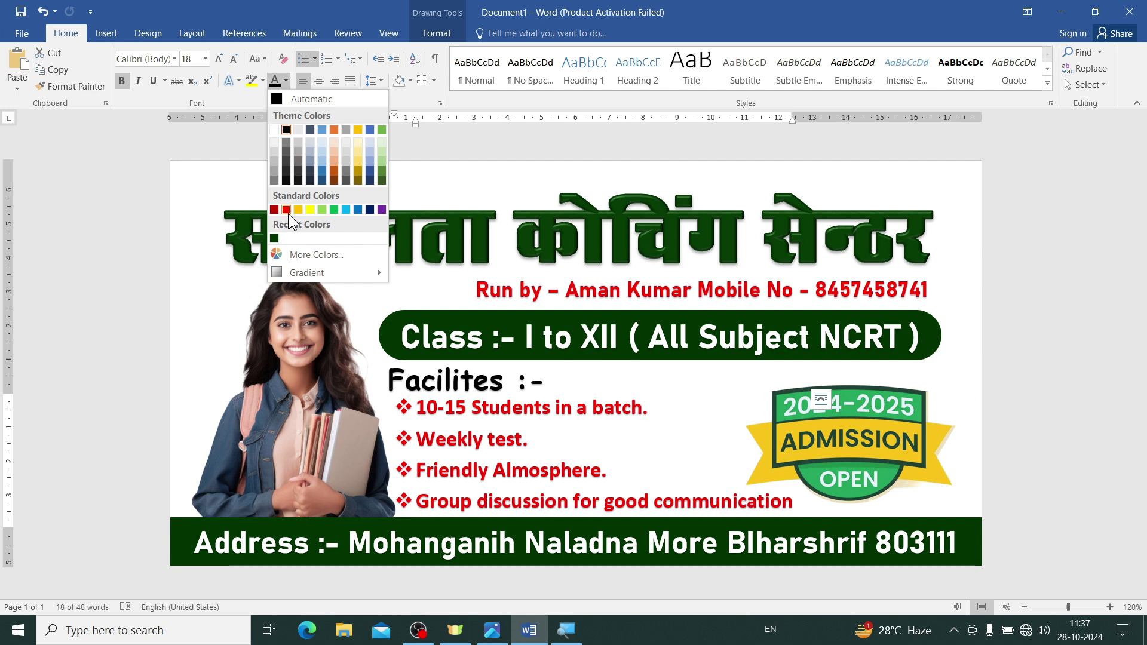
pyautogui.click(381, 210)
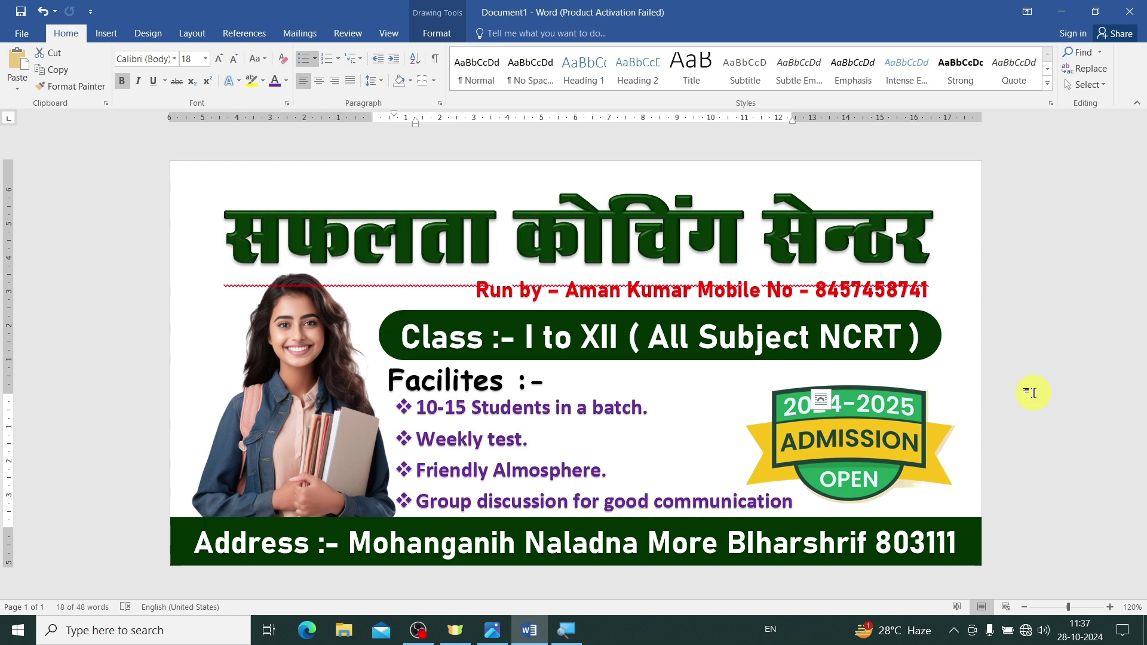
pyautogui.click(1052, 421)
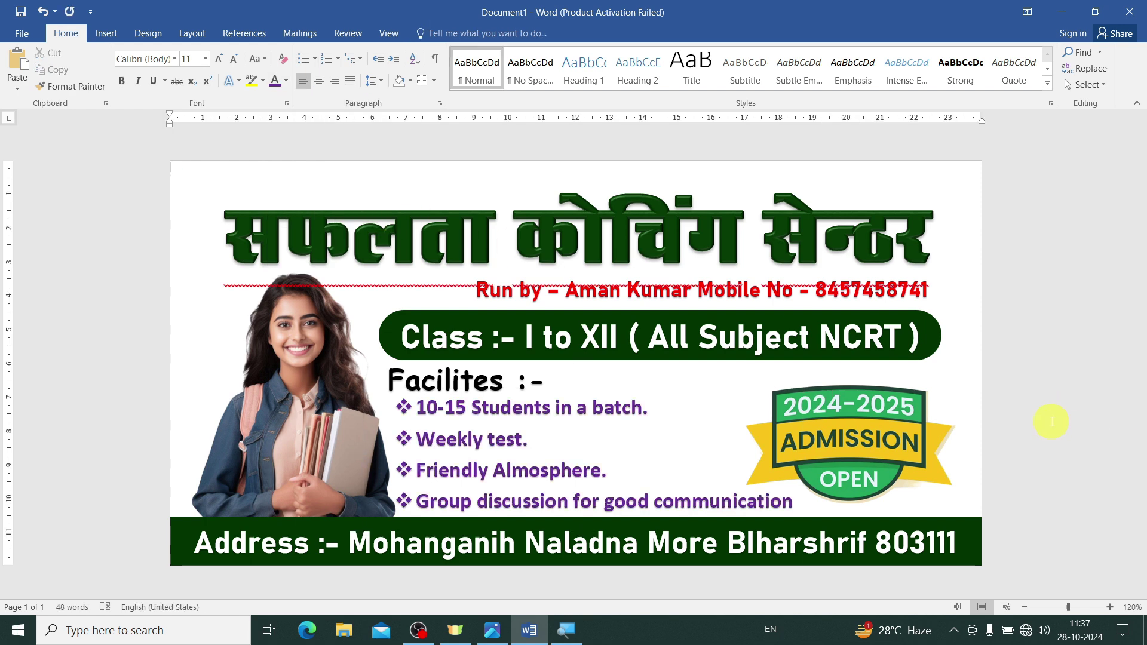
# - Nudge the 2024-2025 Admission Open badge slightly up and to the right
pyautogui.click(885, 448)
pyautogui.moveTo(884, 448); pyautogui.dragTo(890, 442)
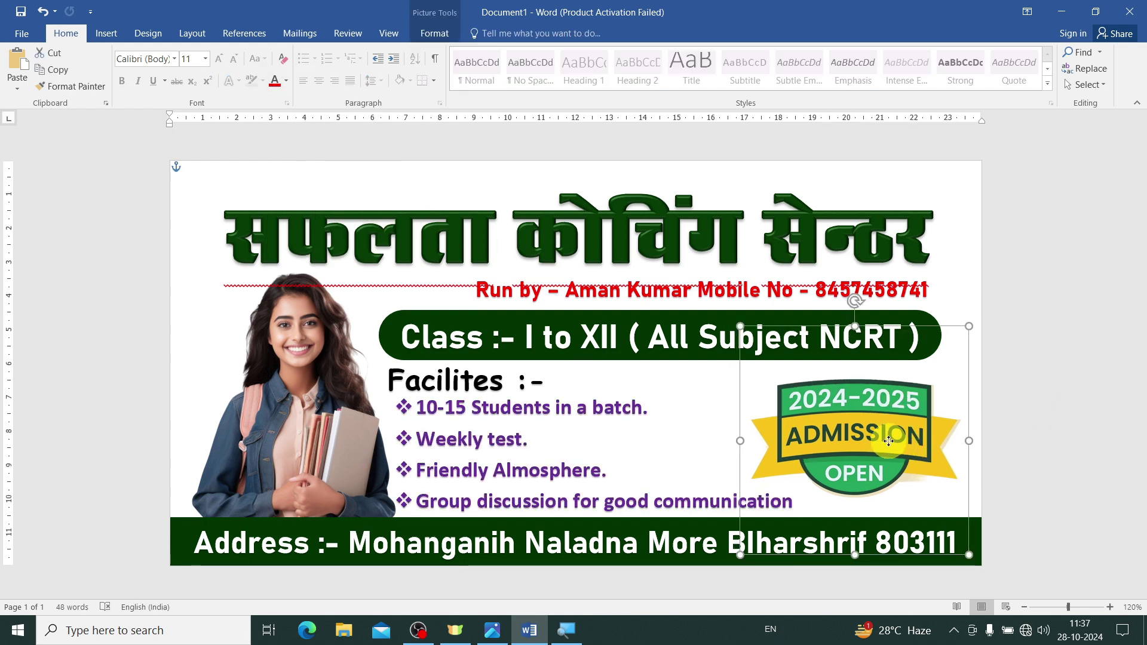
pyautogui.click(1109, 431)
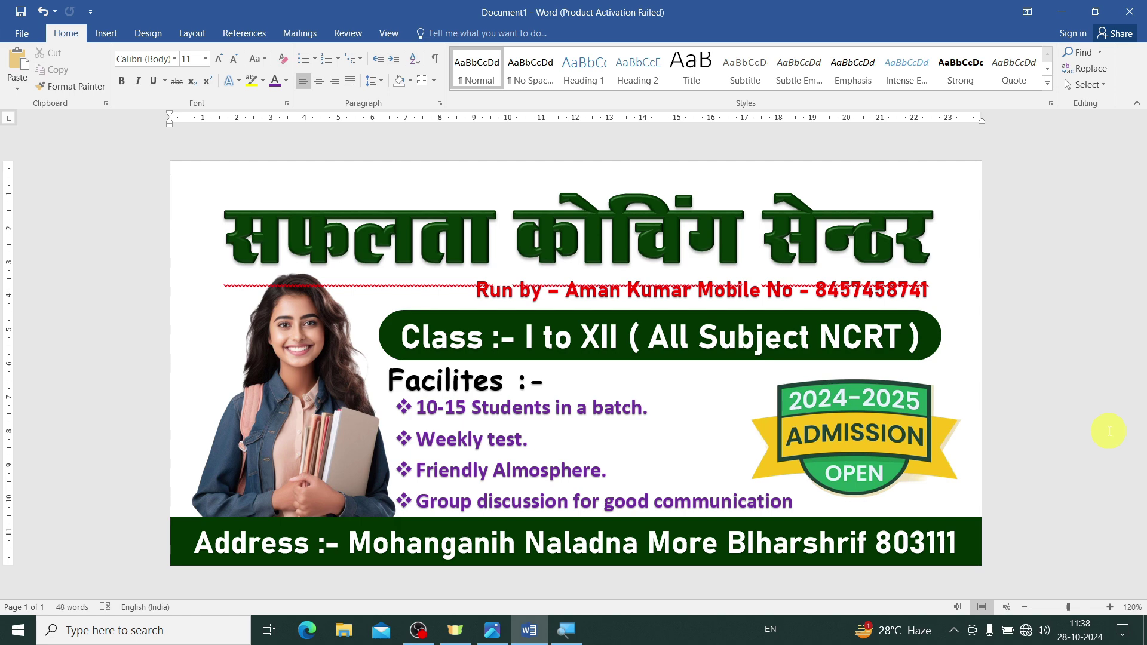
# - Check the poster in the zoomed print preview, then go to Save As
pyautogui.click(22, 34)
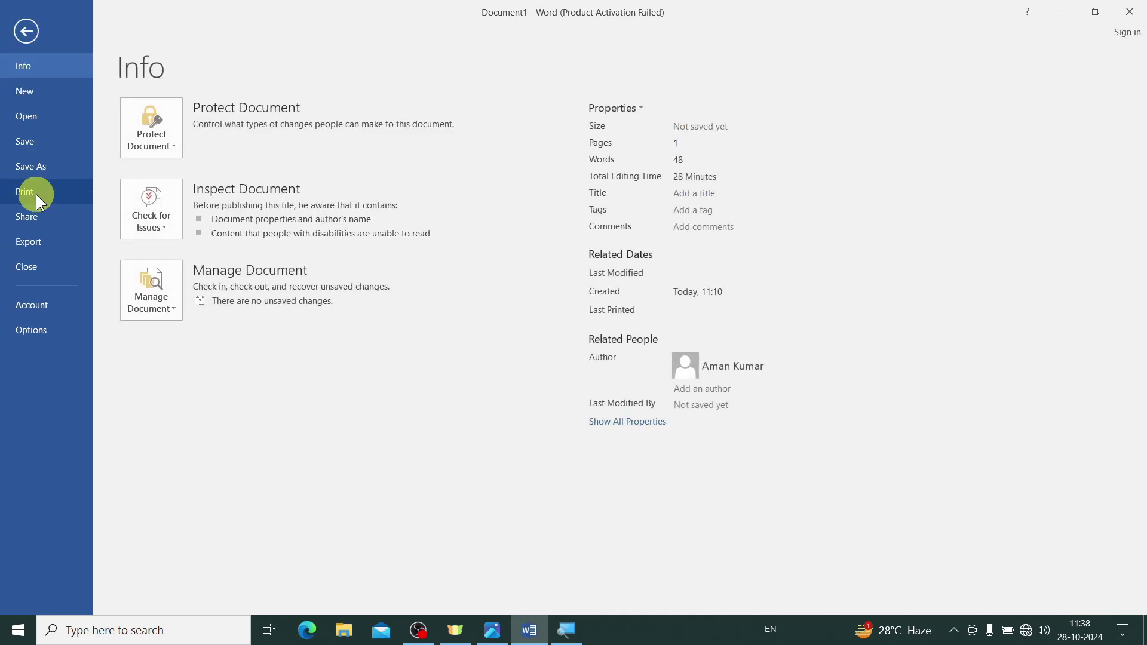
pyautogui.click(36, 195)
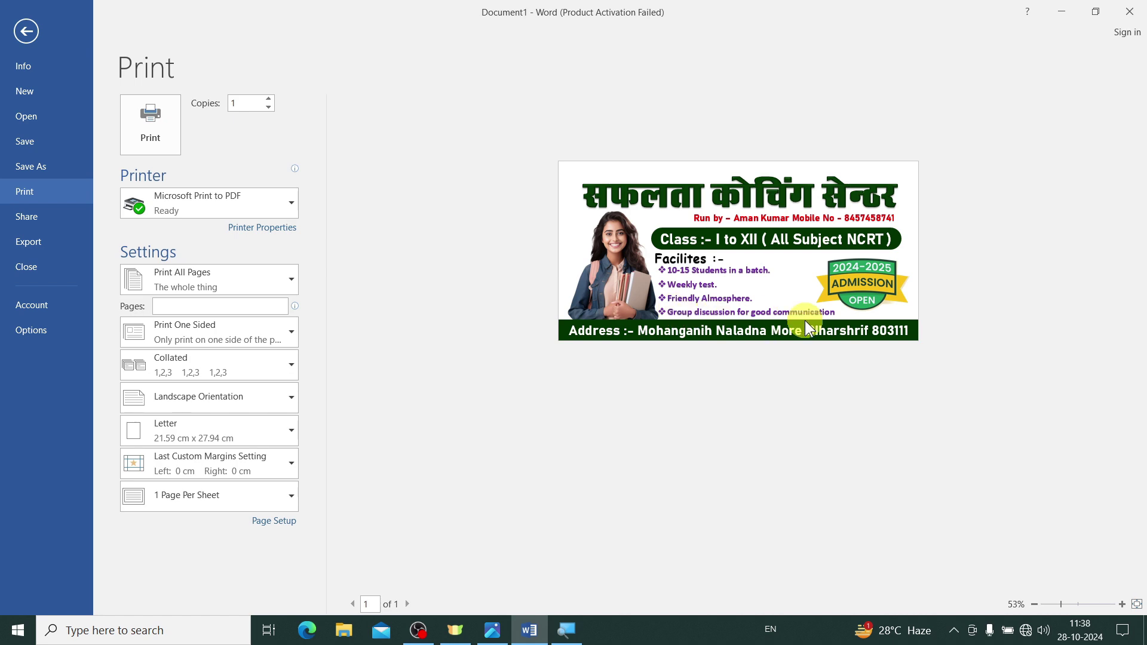
pyautogui.keyDown('ctrl'); pyautogui.scroll(3, 805, 320); pyautogui.keyUp('ctrl')
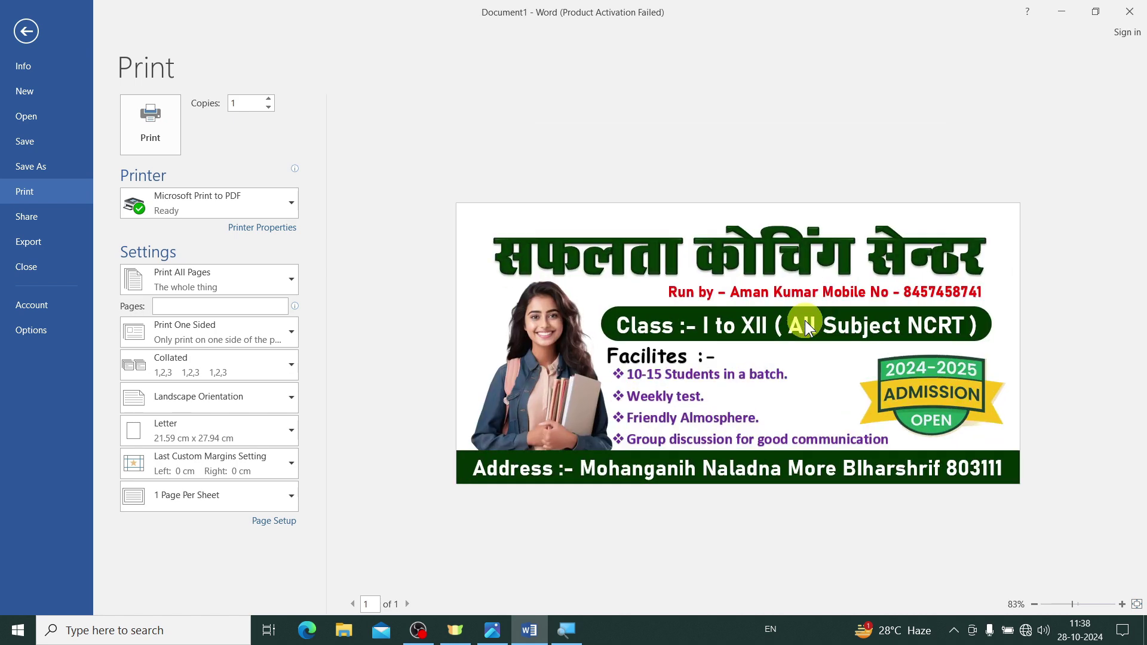
pyautogui.keyDown('ctrl'); pyautogui.scroll(1, 805, 320); pyautogui.keyUp('ctrl')
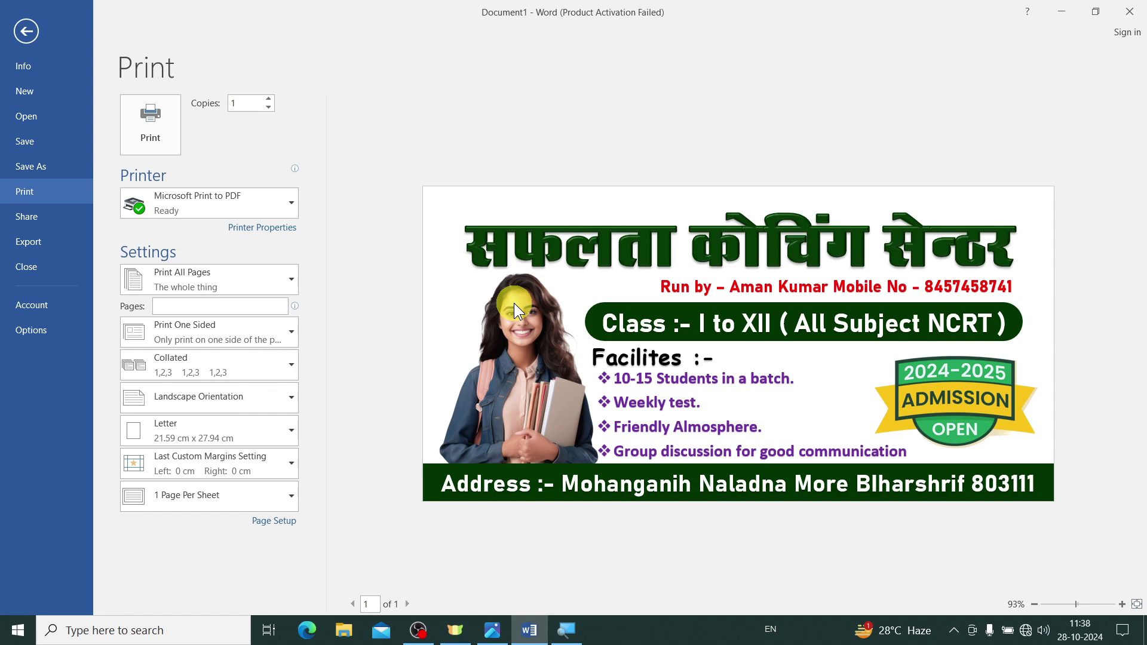
pyautogui.click(46, 162)
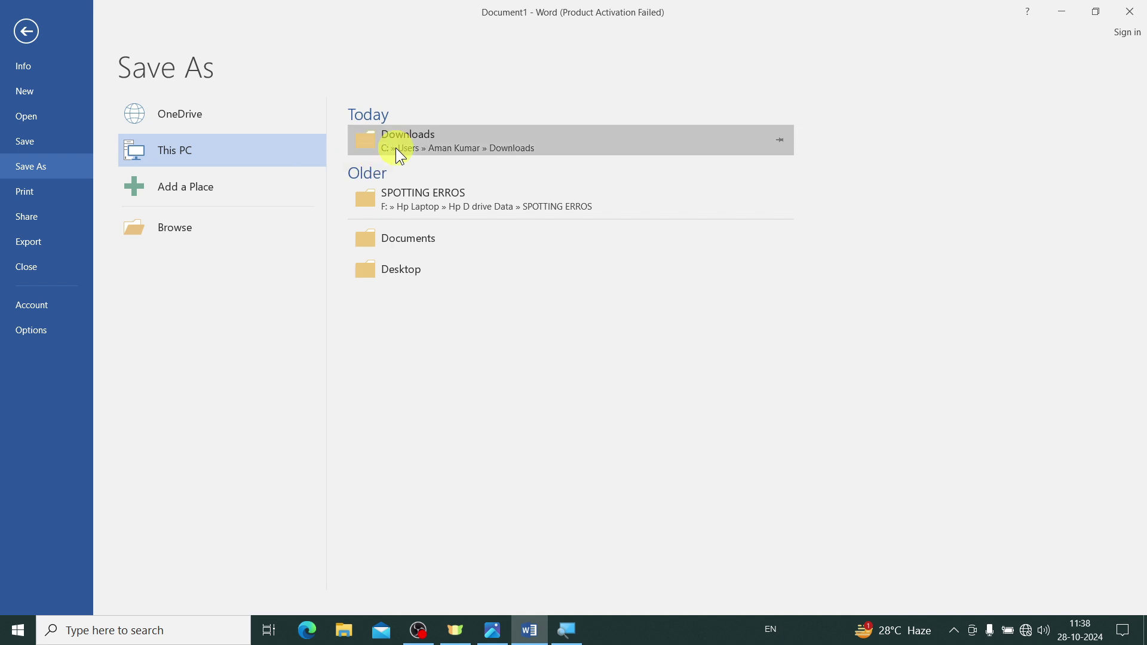
# - Save the poster to Downloads as PDF 'bdfgdfg' and dismiss the open-with prompt
pyautogui.click(414, 139)
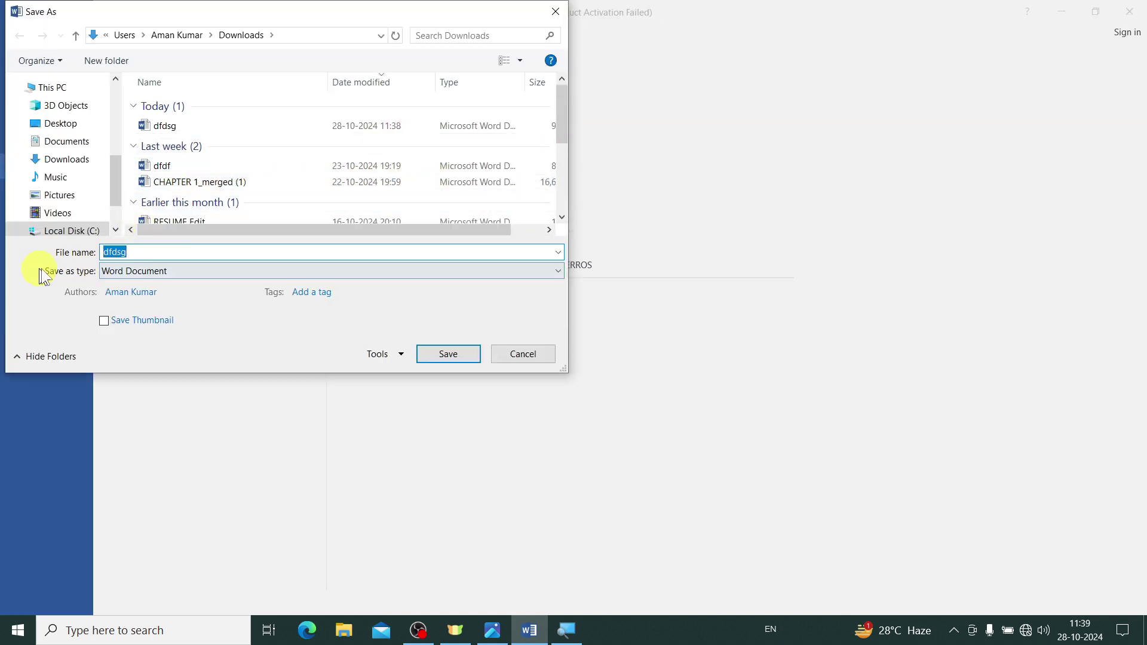
pyautogui.click(150, 270)
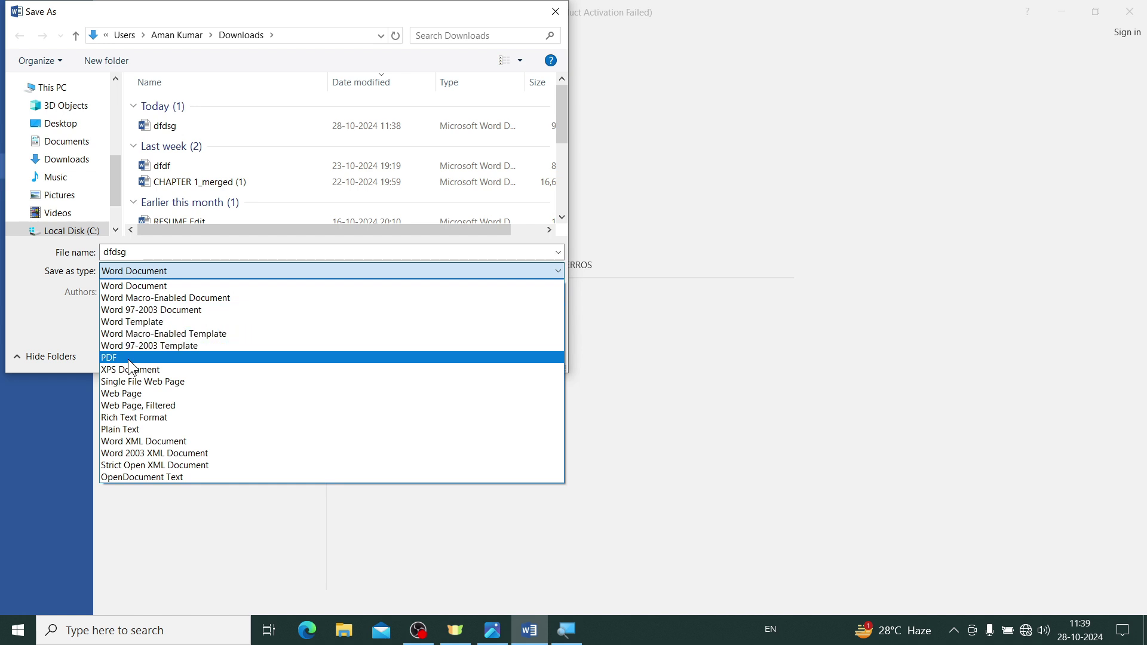
pyautogui.click(128, 360)
pyautogui.doubleClick(137, 252)
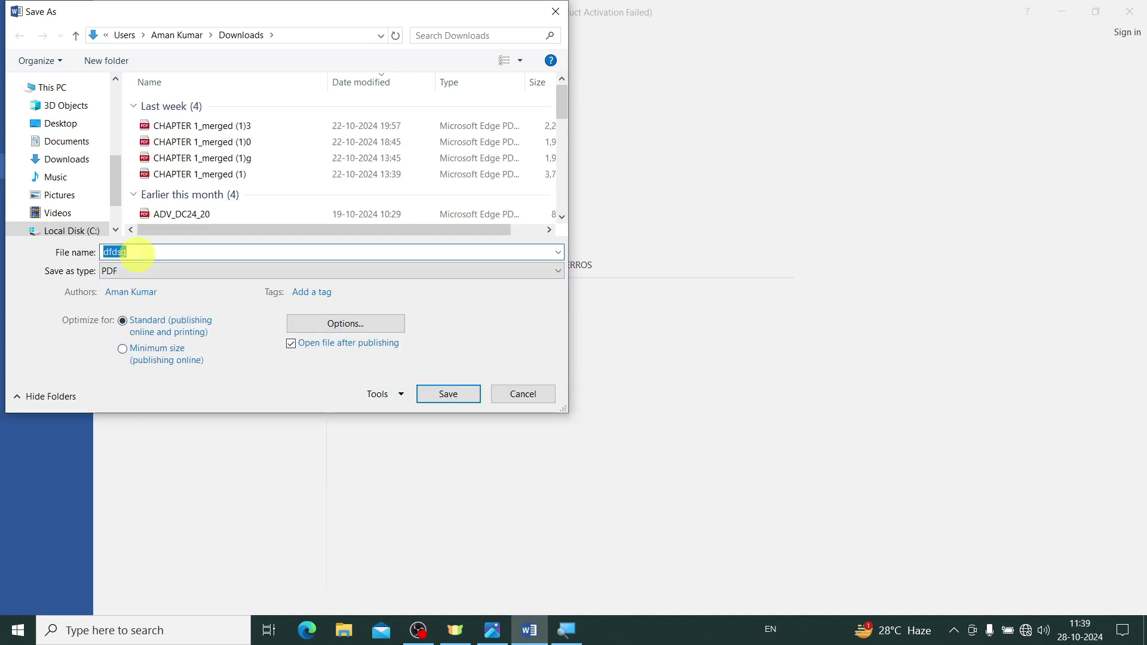
pyautogui.write('bdfgdfg')
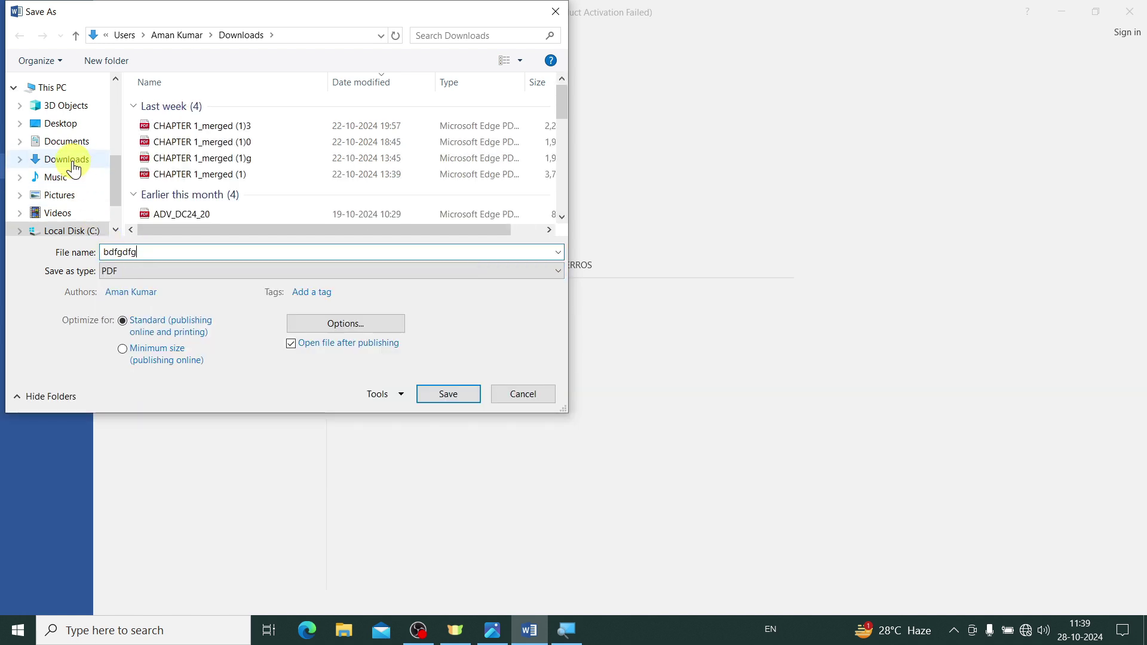
pyautogui.click(72, 160)
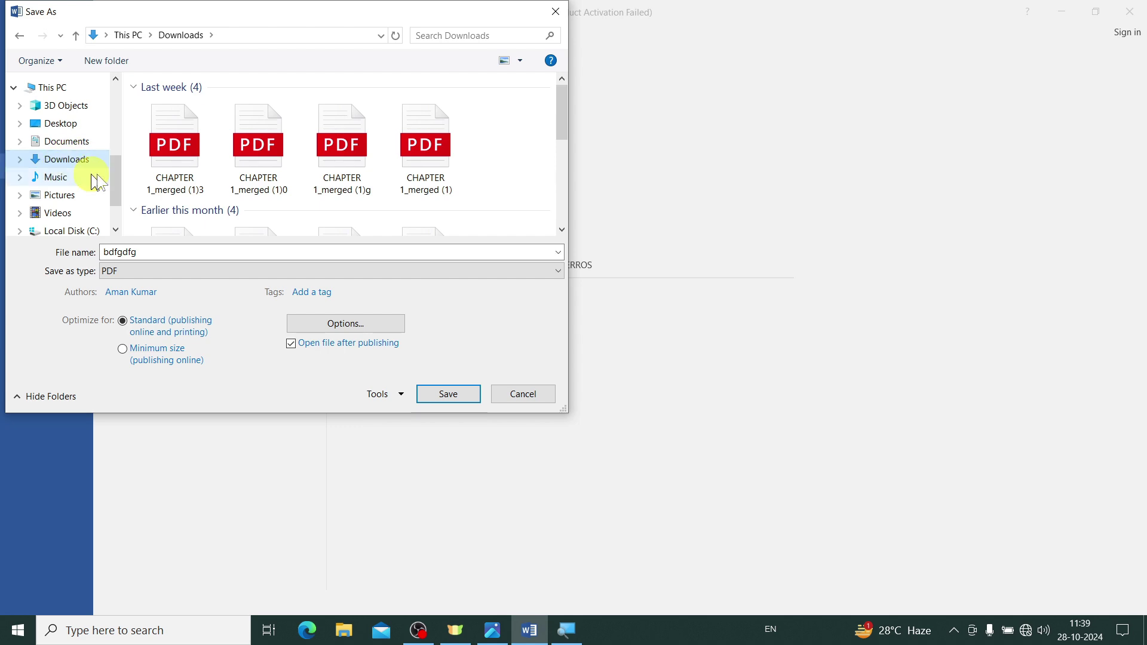
pyautogui.click(441, 397)
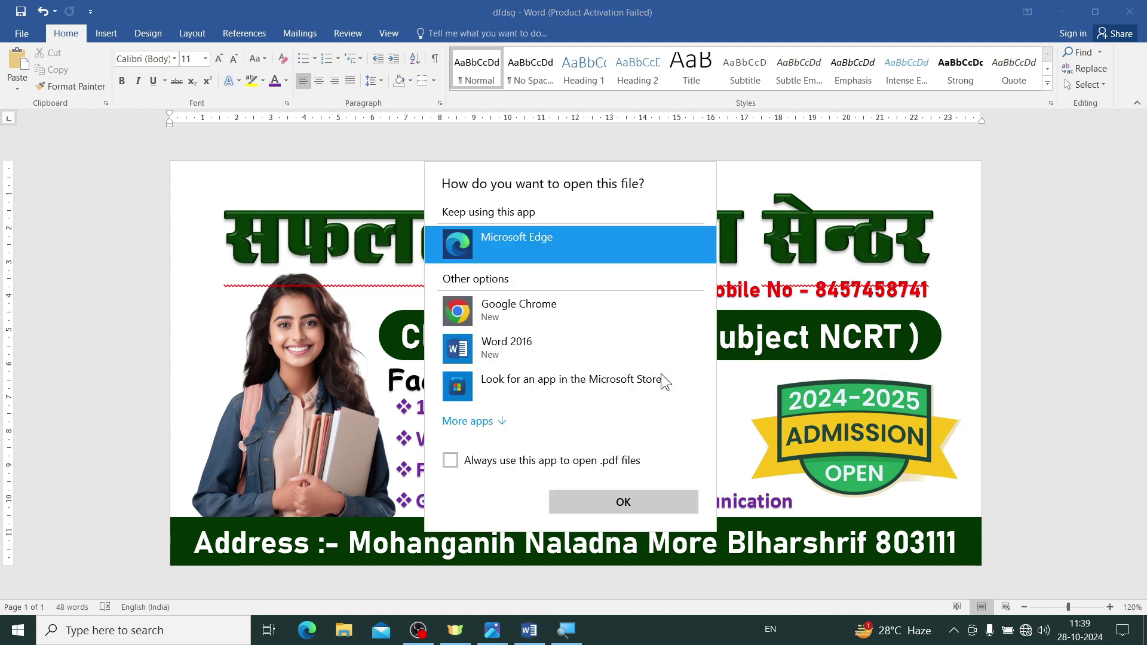
pyautogui.click(1079, 335)
pyautogui.click(1094, 323)
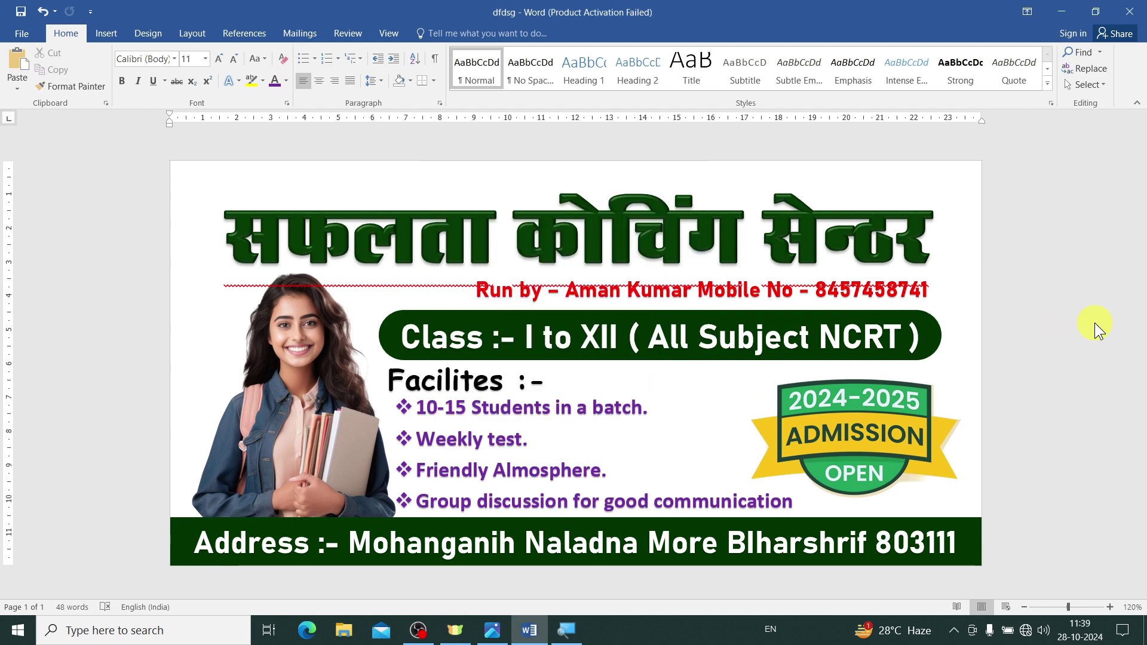